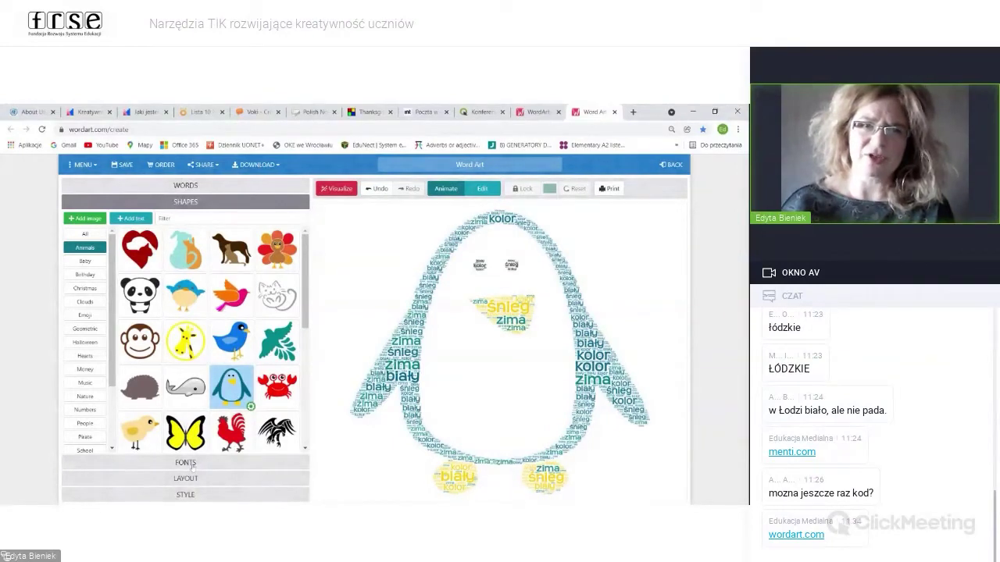
Step: Look through the list of fonts available for the penguin word cloud
{"action": "left_click", "coordinate": [185, 463]}
{"action": "scroll", "coordinate": [180, 359], "scroll_direction": "down", "scroll_amount": 15}
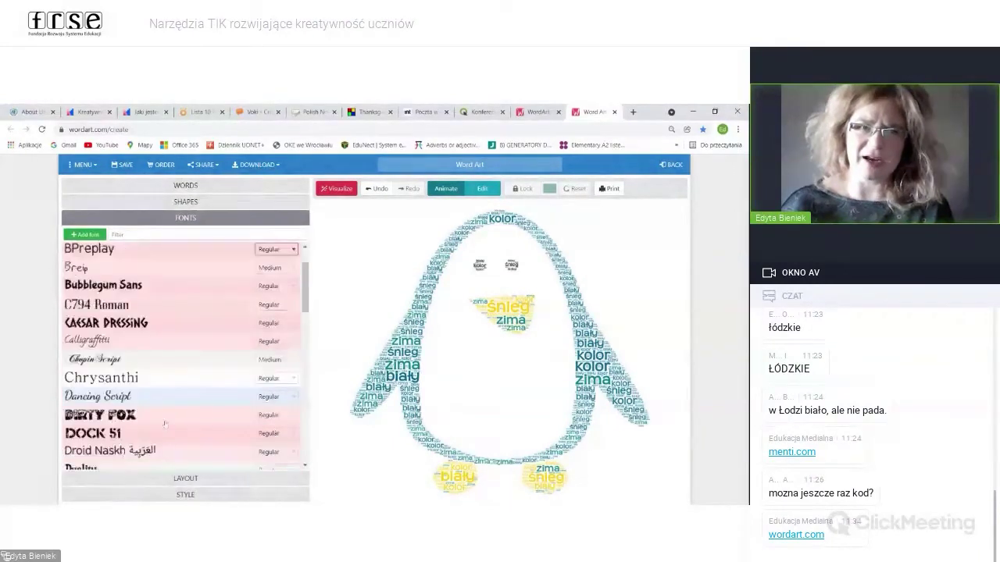
{"action": "scroll", "coordinate": [115, 367], "scroll_direction": "up", "scroll_amount": 10}
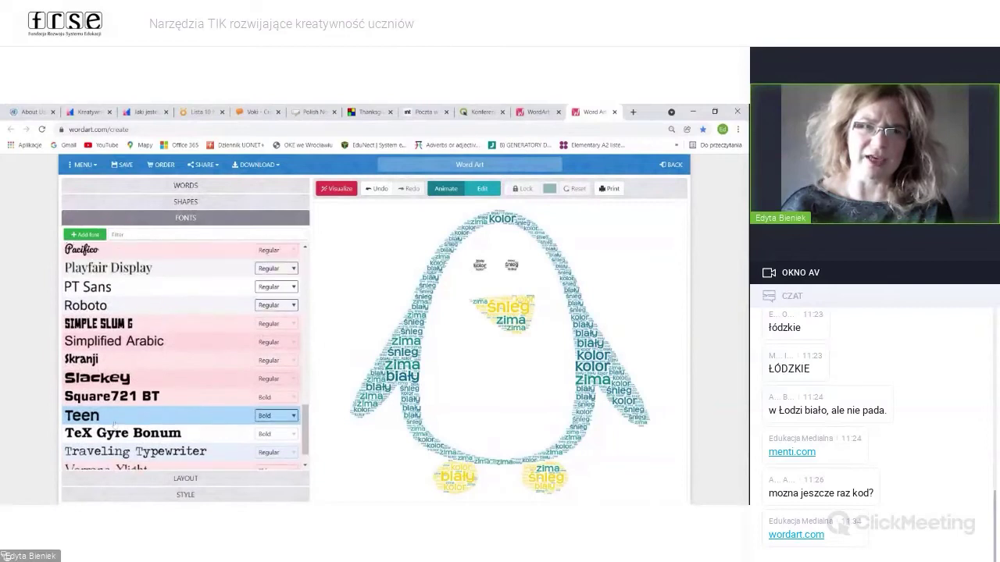
{"action": "scroll", "coordinate": [180, 360], "scroll_direction": "up", "scroll_amount": 5}
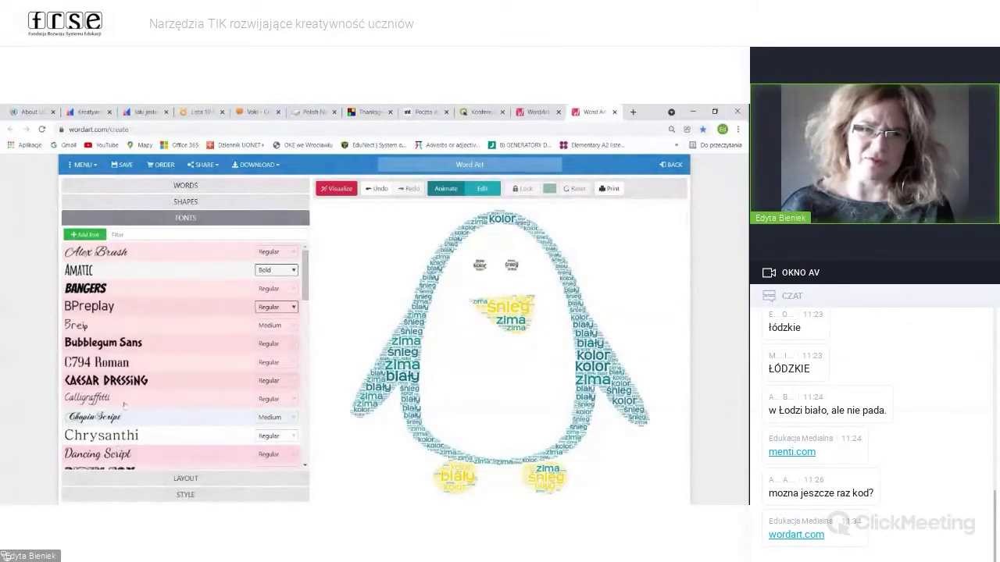
Step: Set the word cloud's layout to the one combining crossing, horizontal and vertical words, and regenerate the penguin
{"action": "left_click", "coordinate": [133, 478]}
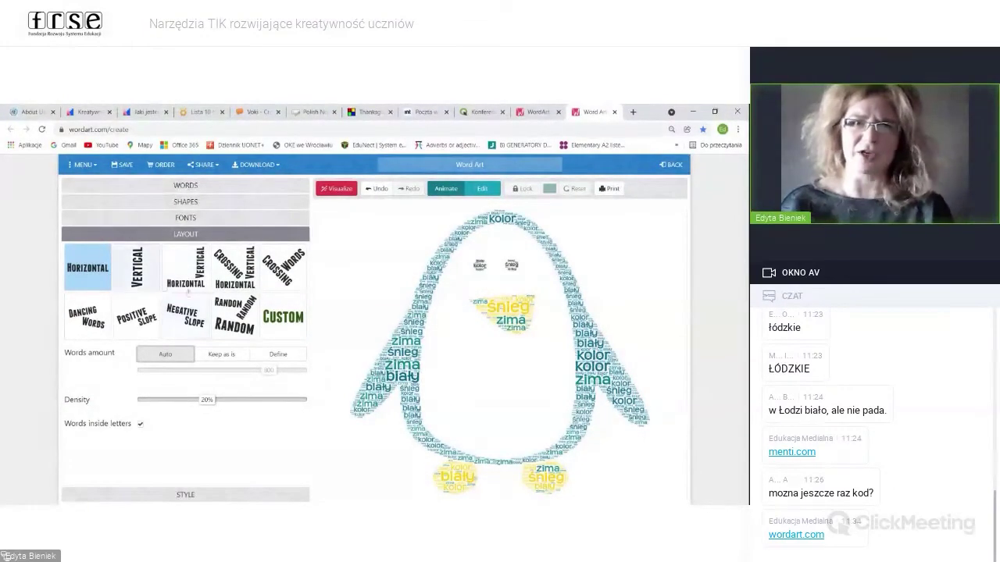
{"action": "left_click", "coordinate": [236, 281]}
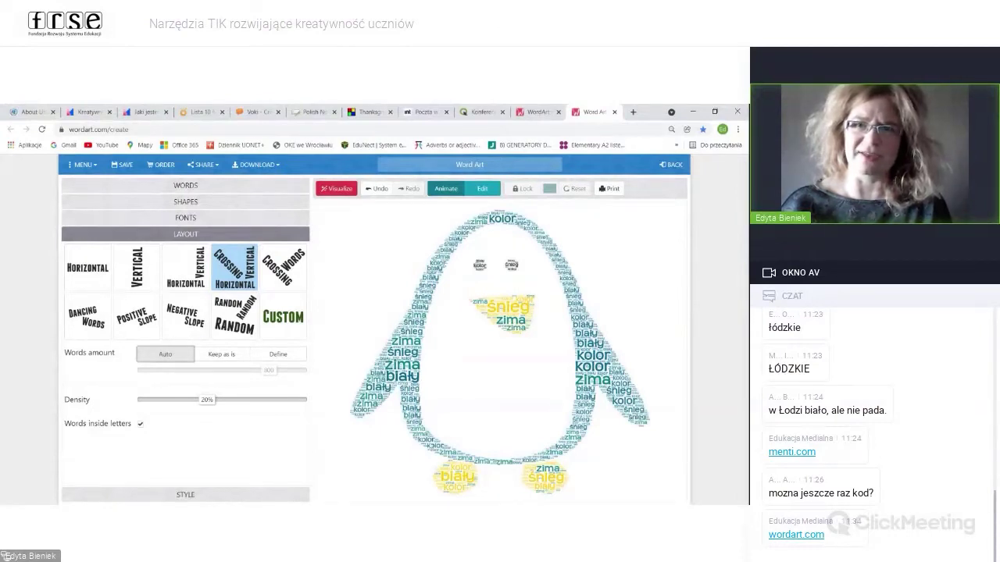
{"action": "left_click", "coordinate": [341, 190]}
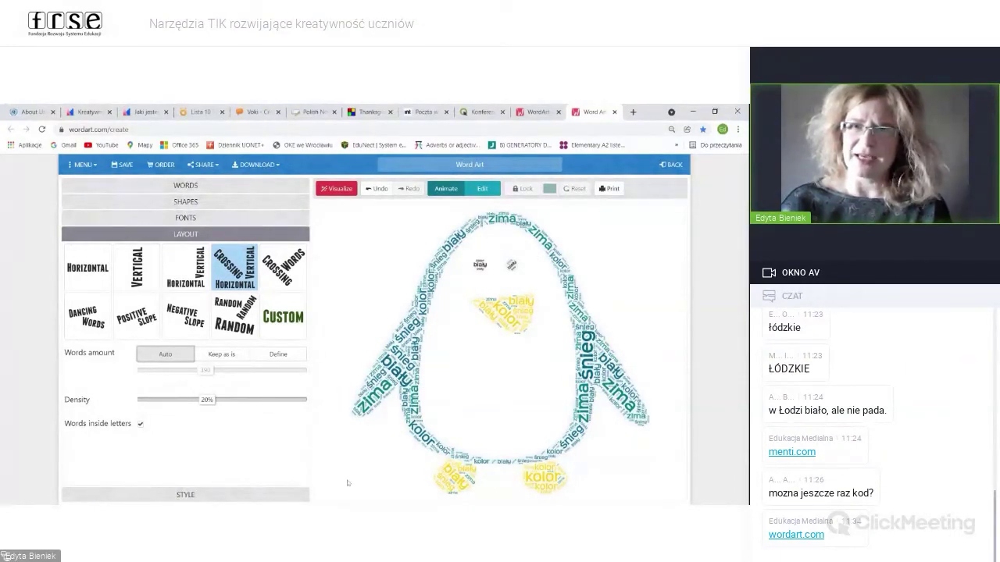
Step: Set the word cloud's color emphasis to 16% in the style settings
{"action": "left_click", "coordinate": [192, 497]}
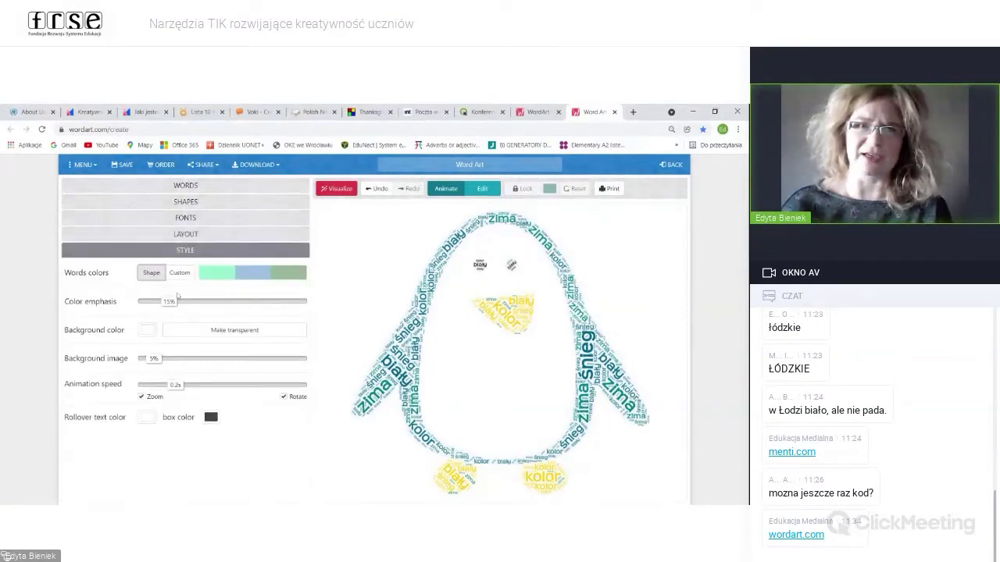
{"action": "mouse_move", "coordinate": [168, 304]}
{"action": "left_mouse_down"}
{"action": "mouse_move", "coordinate": [192, 303]}
{"action": "mouse_move", "coordinate": [170, 304]}
{"action": "left_mouse_up"}
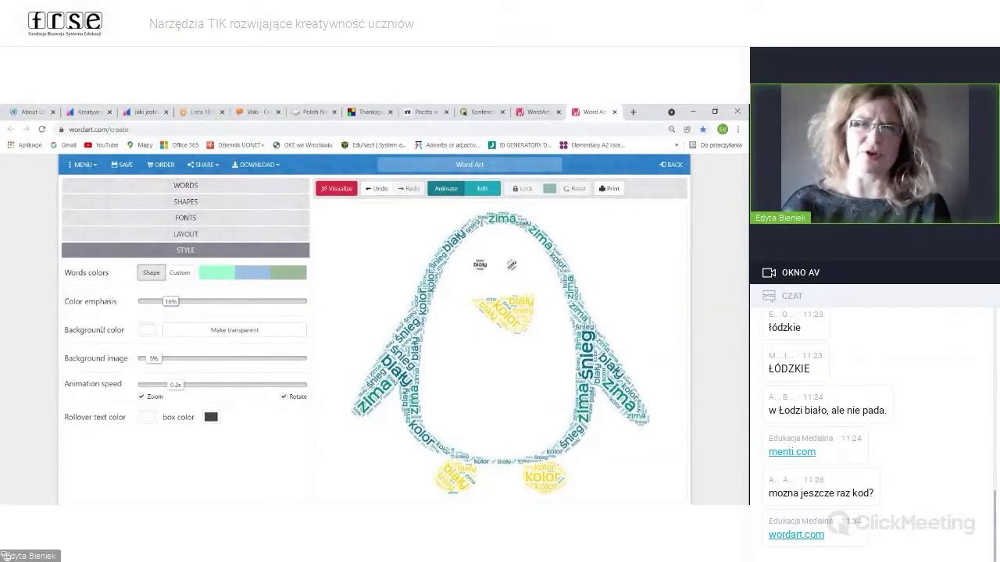
Step: Review the word cloud's word list, shapes, fonts and layout settings
{"action": "left_click", "coordinate": [192, 186]}
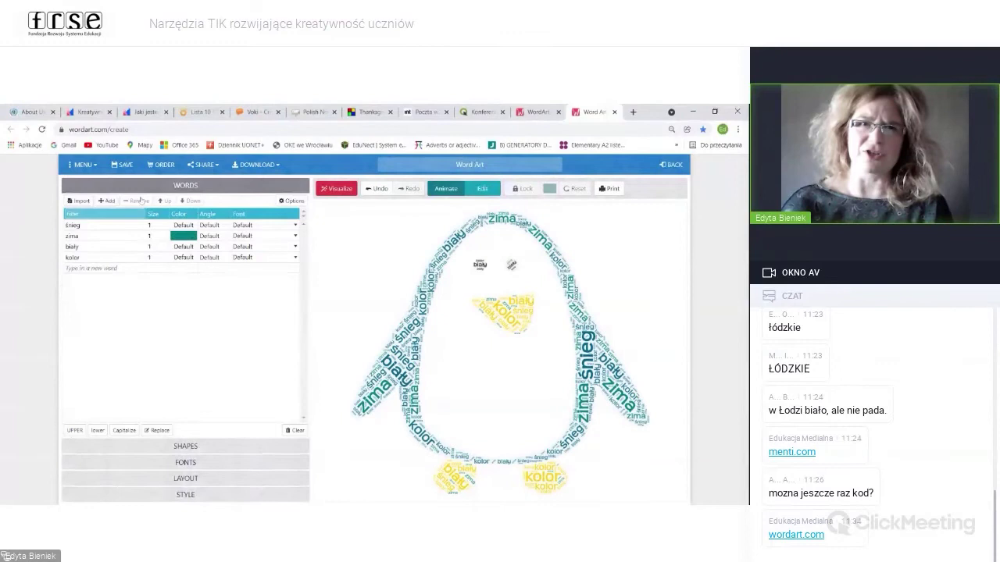
{"action": "left_click", "coordinate": [185, 448]}
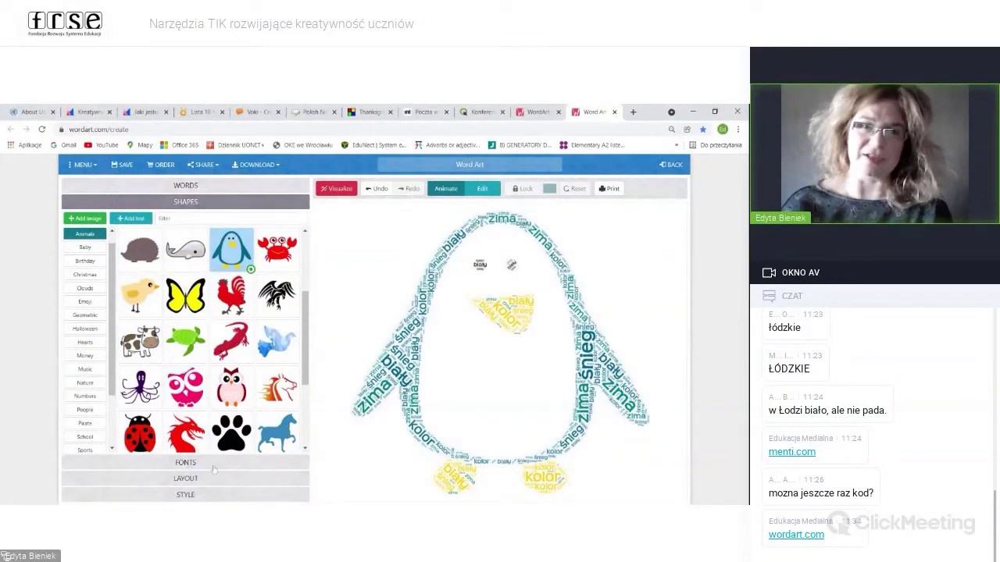
{"action": "left_click", "coordinate": [185, 464]}
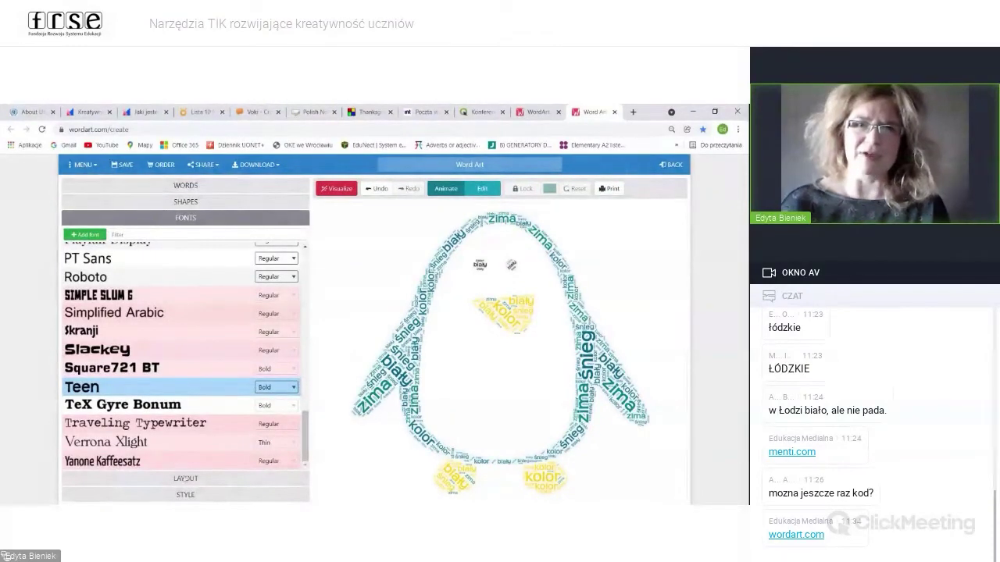
{"action": "left_click", "coordinate": [190, 479]}
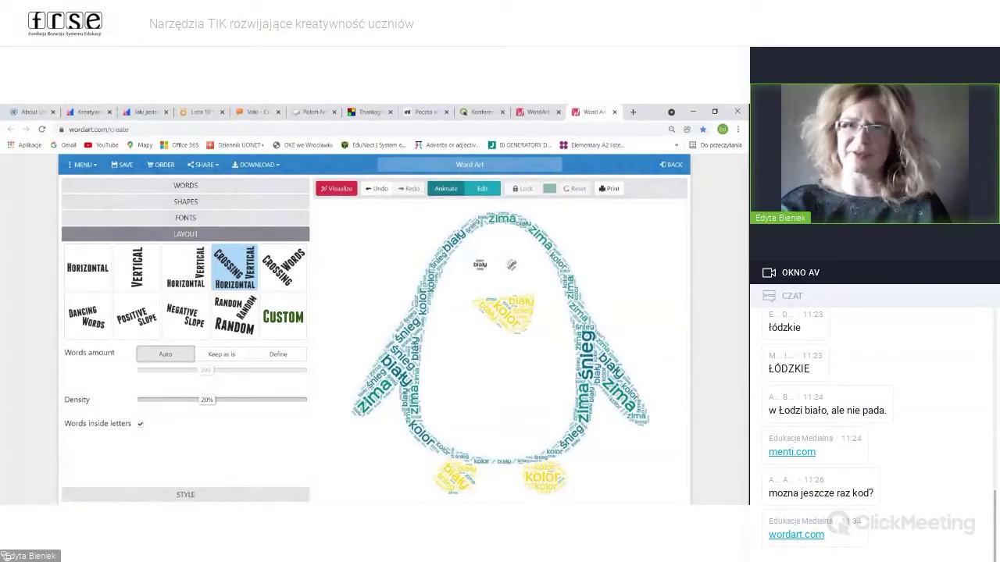
{"action": "left_click", "coordinate": [161, 188]}
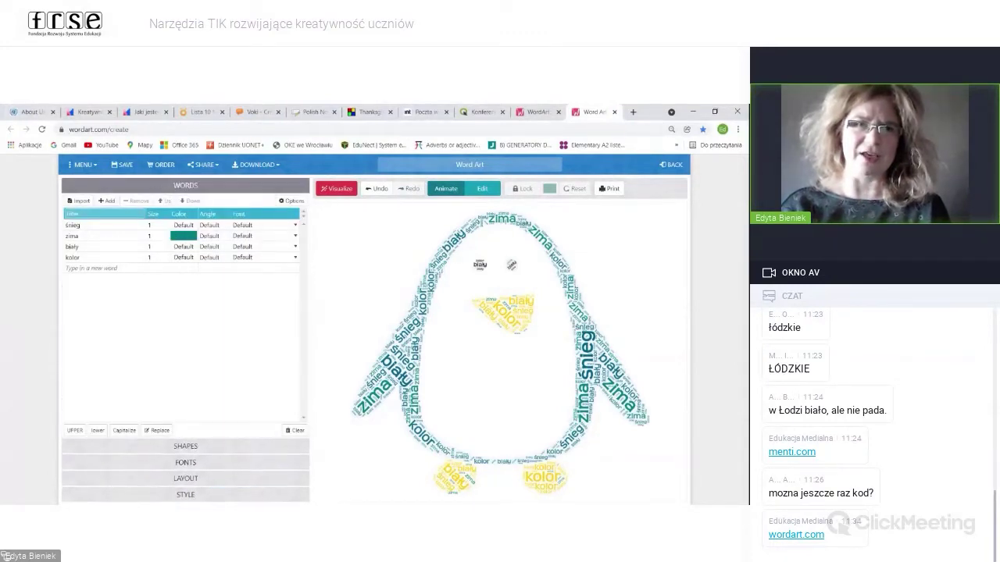
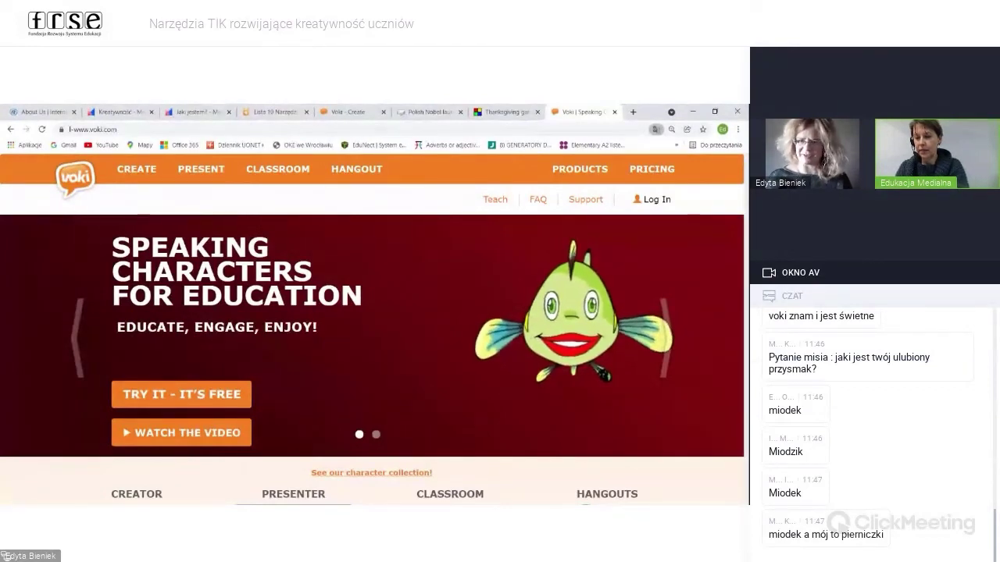
Step: Start the free Voki character creator from the Voki home page
{"action": "mouse_move", "coordinate": [464, 310]}
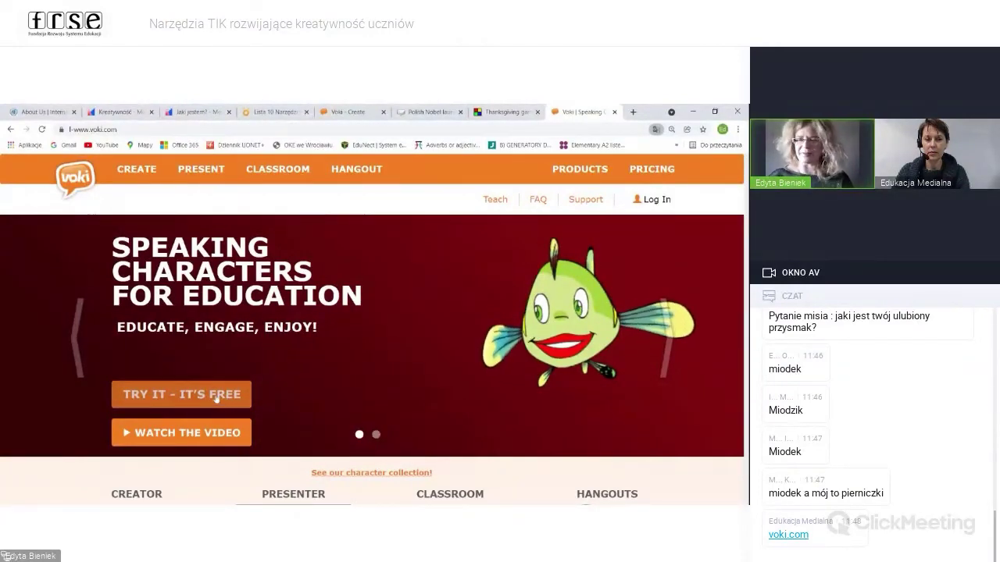
{"action": "left_click", "coordinate": [189, 398]}
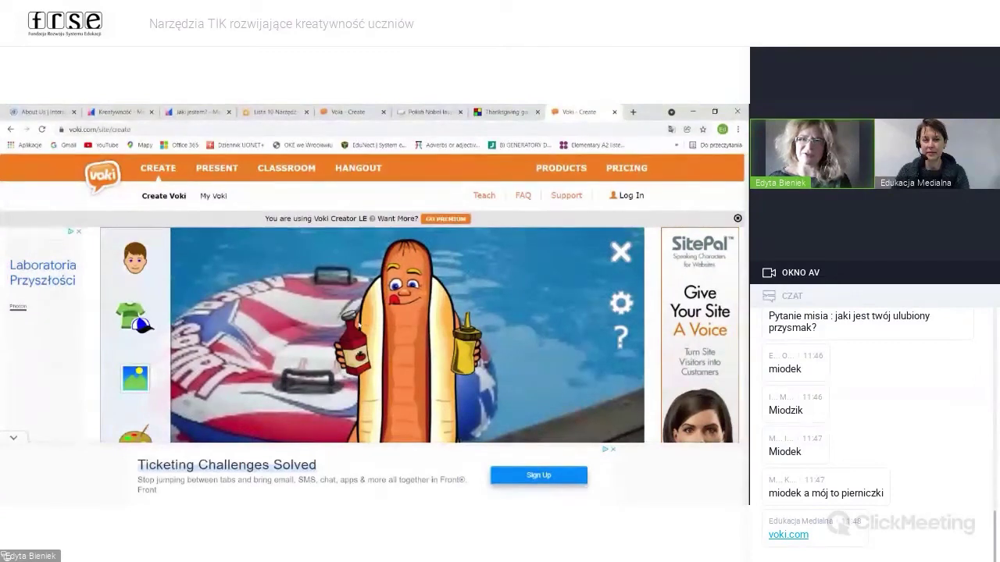
{"action": "scroll", "coordinate": [359, 335], "scroll_direction": "down", "scroll_amount": 3}
{"action": "scroll", "coordinate": [361, 339], "scroll_direction": "up", "scroll_amount": 3}
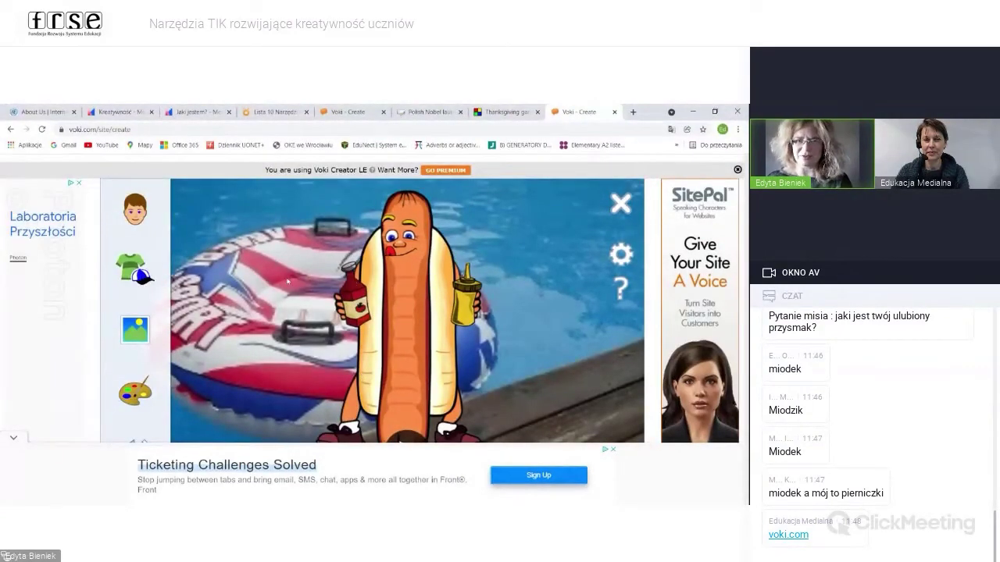
{"action": "scroll", "coordinate": [192, 248], "scroll_direction": "up", "scroll_amount": 1}
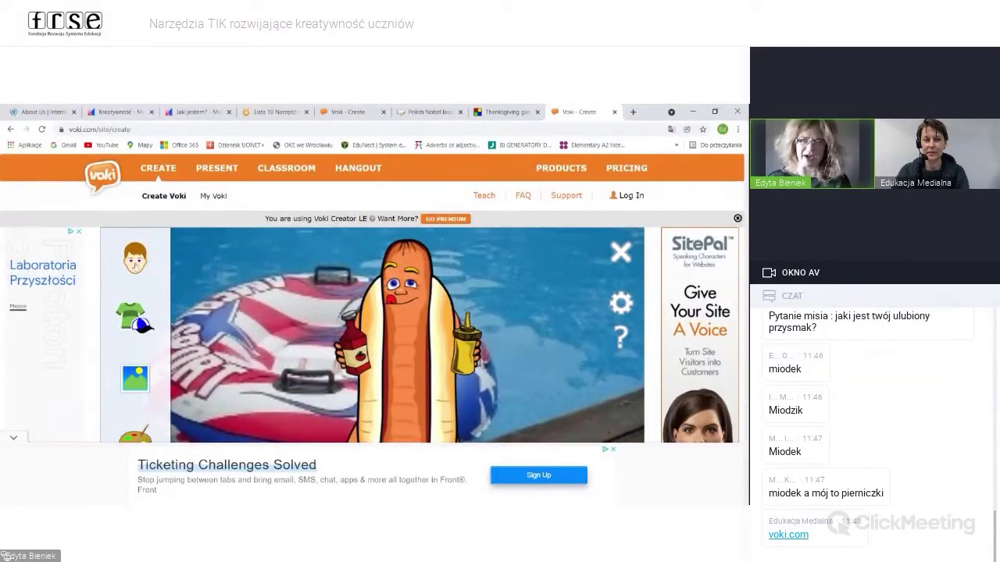
Step: Display the gallery of all character categories and collapse the advertisement banner covering the editor
{"action": "left_click", "coordinate": [134, 258]}
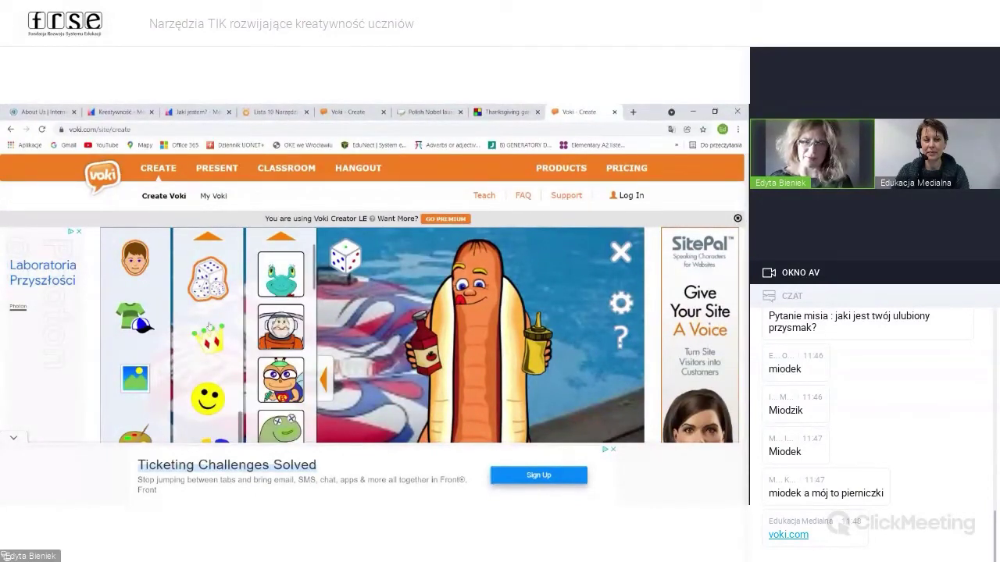
{"action": "scroll", "coordinate": [208, 327], "scroll_direction": "up", "scroll_amount": 5}
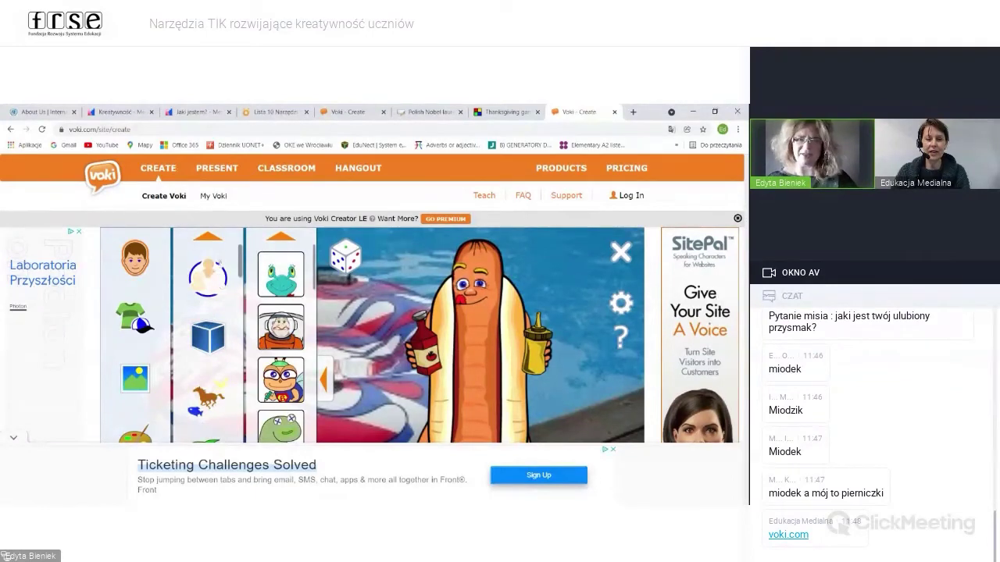
{"action": "left_click", "coordinate": [214, 275]}
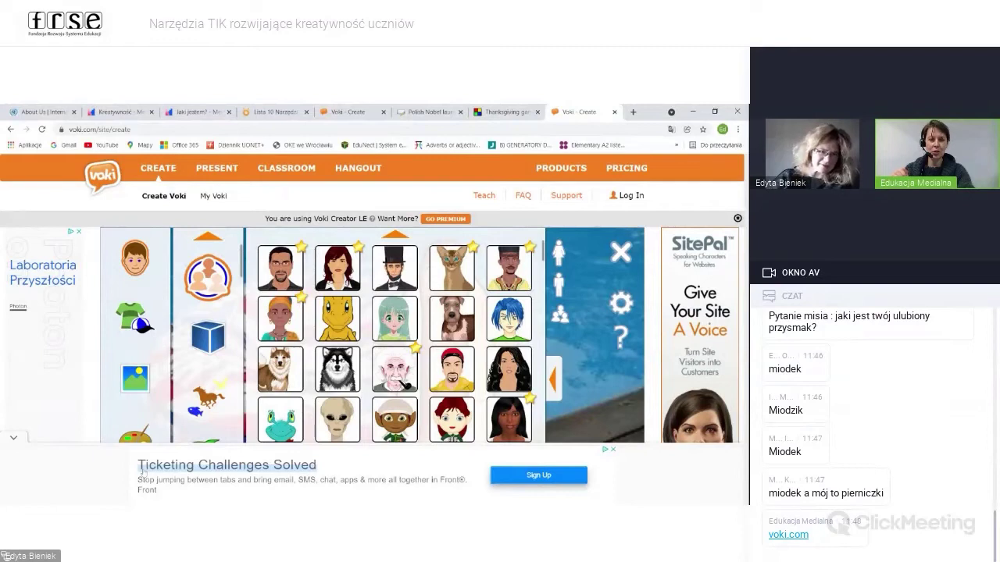
{"action": "left_click", "coordinate": [14, 439]}
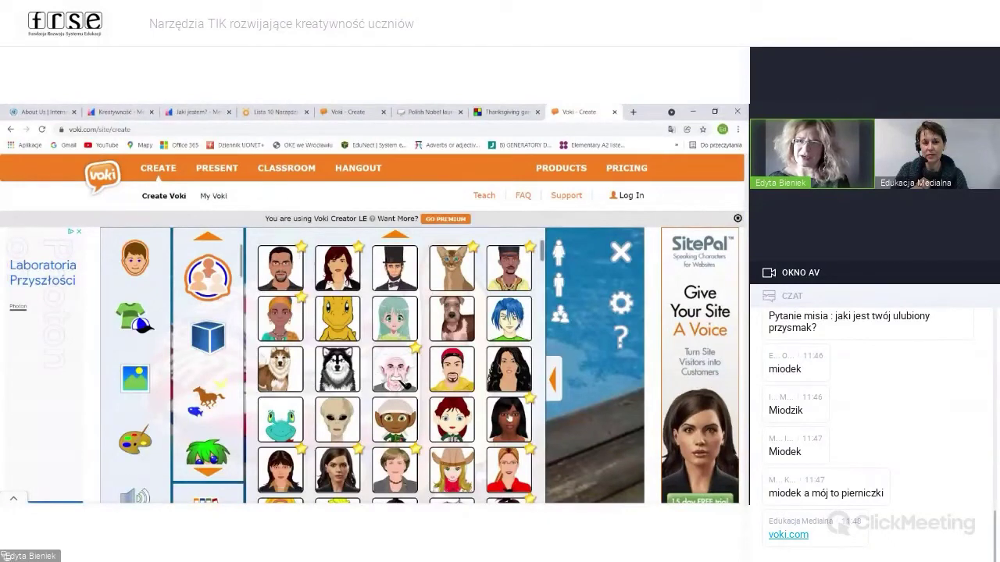
Step: Find the mail carrier in a blue uniform in the character gallery and choose him as the speaking character
{"action": "scroll", "coordinate": [344, 467], "scroll_direction": "down", "scroll_amount": 4}
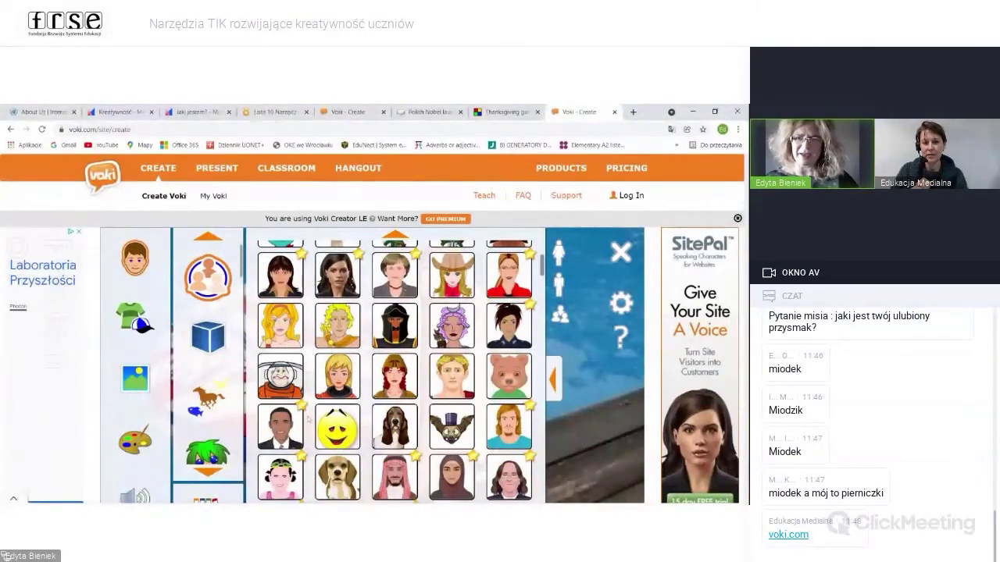
{"action": "scroll", "coordinate": [451, 398], "scroll_direction": "down", "scroll_amount": 4}
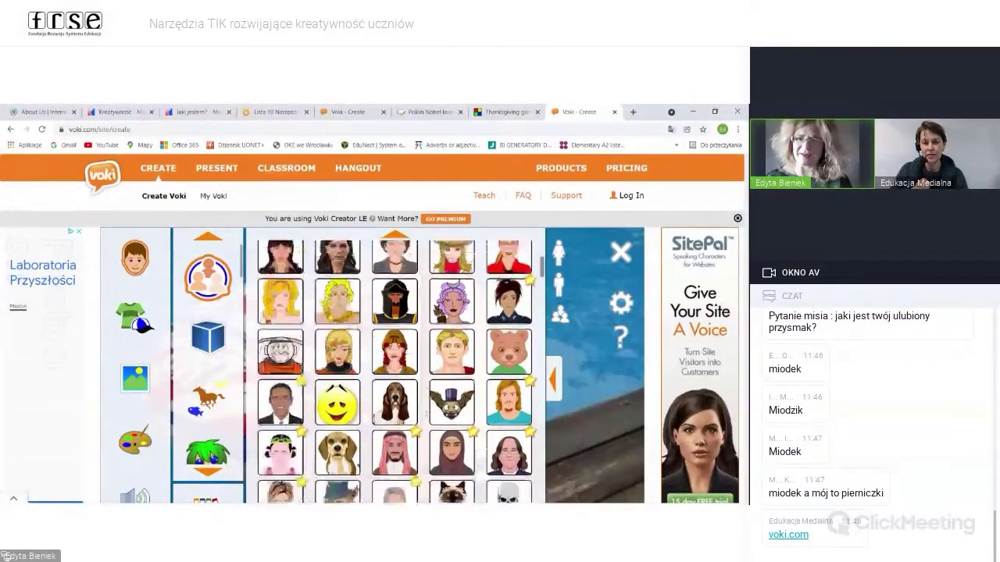
{"action": "scroll", "coordinate": [399, 372], "scroll_direction": "down", "scroll_amount": 1}
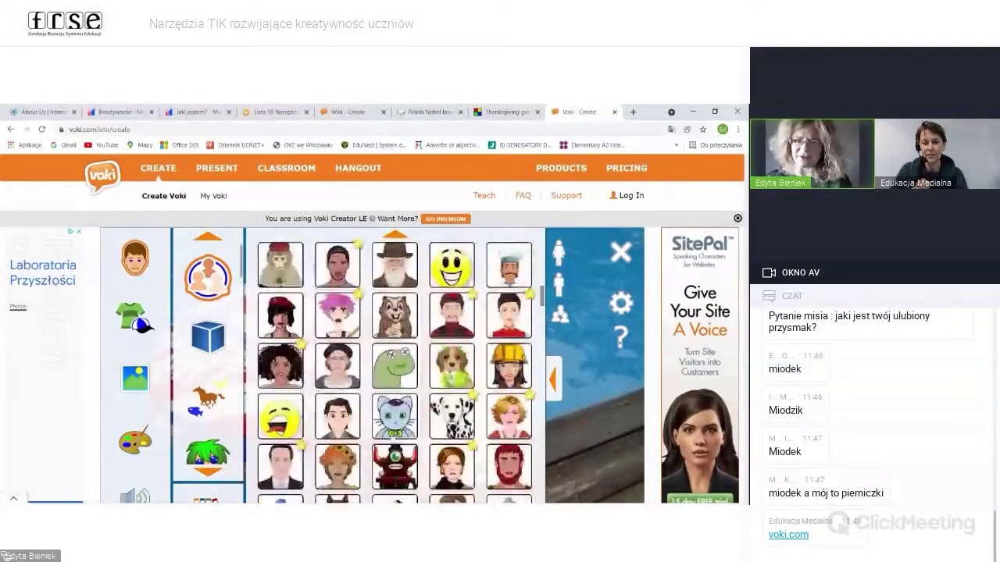
{"action": "scroll", "coordinate": [395, 367], "scroll_direction": "down", "scroll_amount": 2}
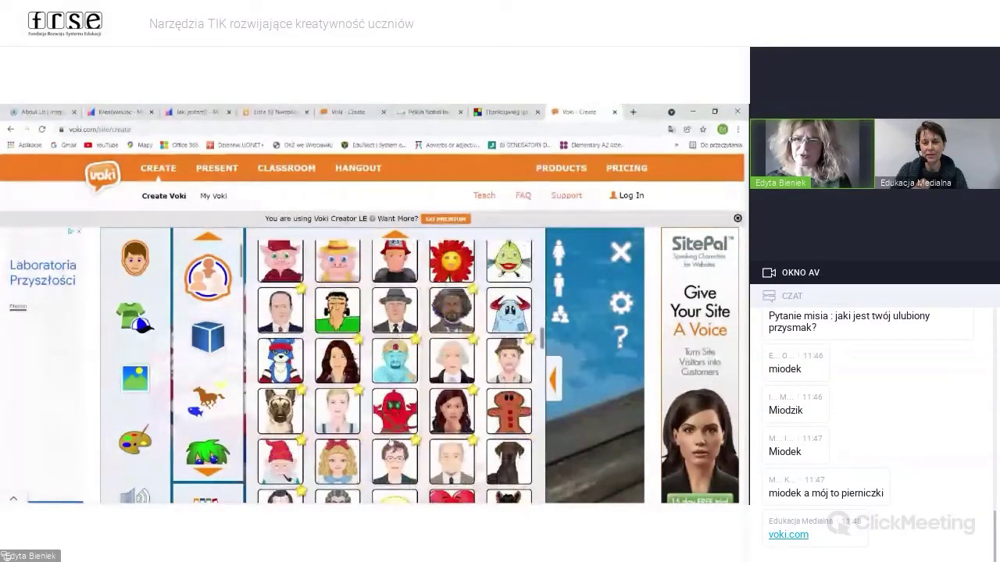
{"action": "scroll", "coordinate": [391, 439], "scroll_direction": "down", "scroll_amount": 1}
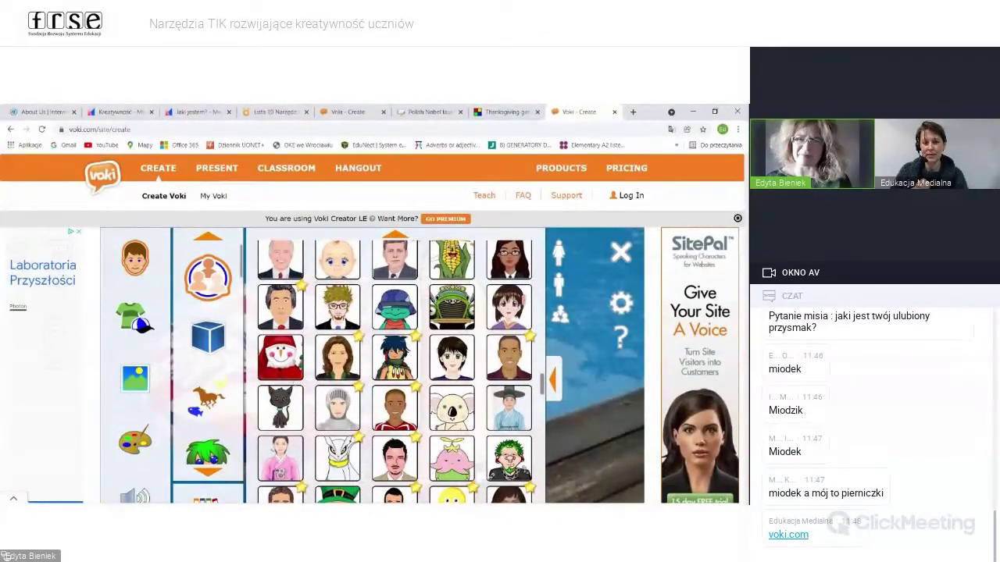
{"action": "scroll", "coordinate": [376, 420], "scroll_direction": "down", "scroll_amount": 3}
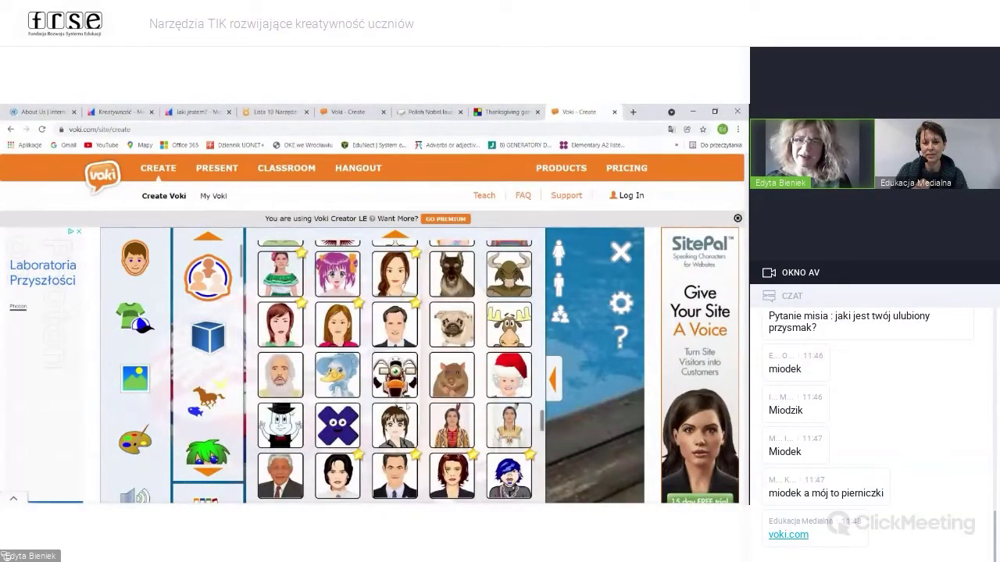
{"action": "scroll", "coordinate": [407, 404], "scroll_direction": "down", "scroll_amount": 2}
{"action": "scroll", "coordinate": [407, 404], "scroll_direction": "down", "scroll_amount": 1}
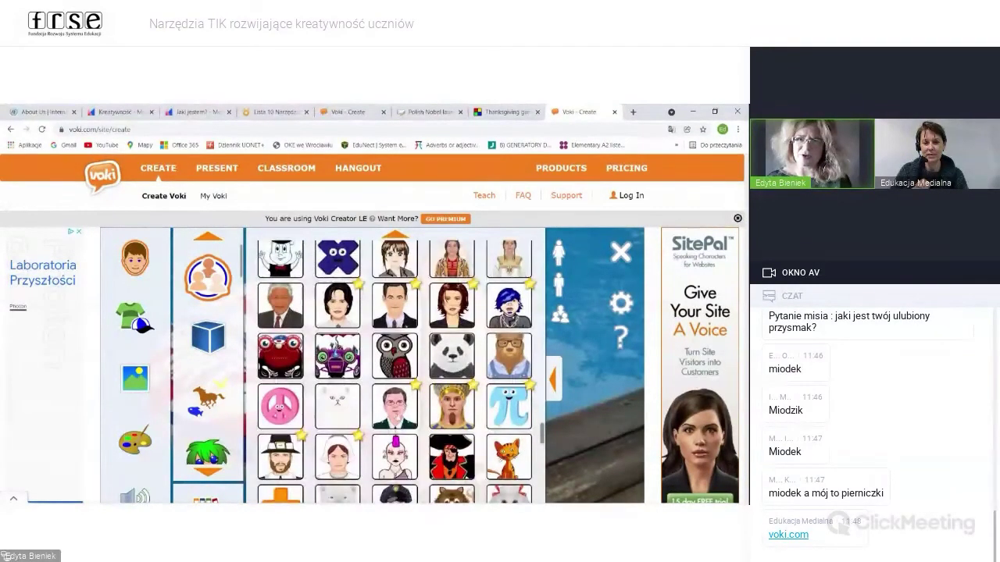
{"action": "scroll", "coordinate": [359, 430], "scroll_direction": "down", "scroll_amount": 4}
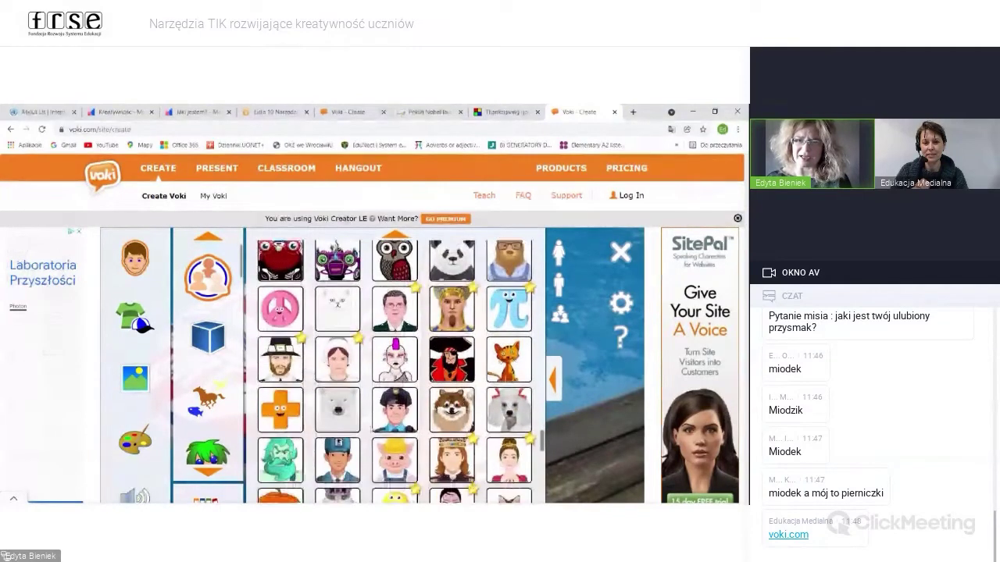
{"action": "scroll", "coordinate": [373, 428], "scroll_direction": "down", "scroll_amount": 3}
{"action": "scroll", "coordinate": [373, 428], "scroll_direction": "up", "scroll_amount": 3}
{"action": "scroll", "coordinate": [374, 422], "scroll_direction": "up", "scroll_amount": 3}
{"action": "scroll", "coordinate": [373, 421], "scroll_direction": "down", "scroll_amount": 4}
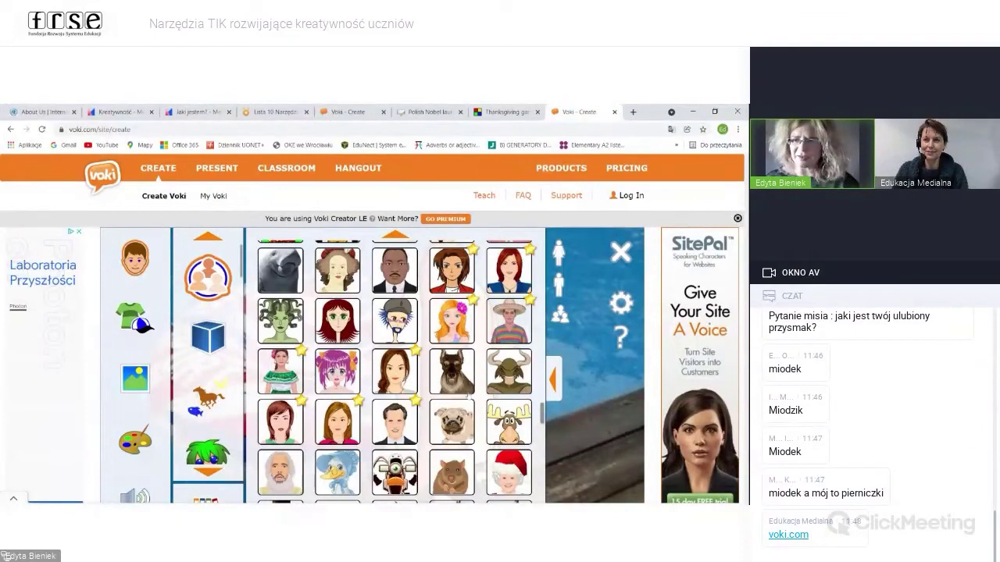
{"action": "scroll", "coordinate": [466, 398], "scroll_direction": "down", "scroll_amount": 1}
{"action": "scroll", "coordinate": [432, 424], "scroll_direction": "down", "scroll_amount": 1}
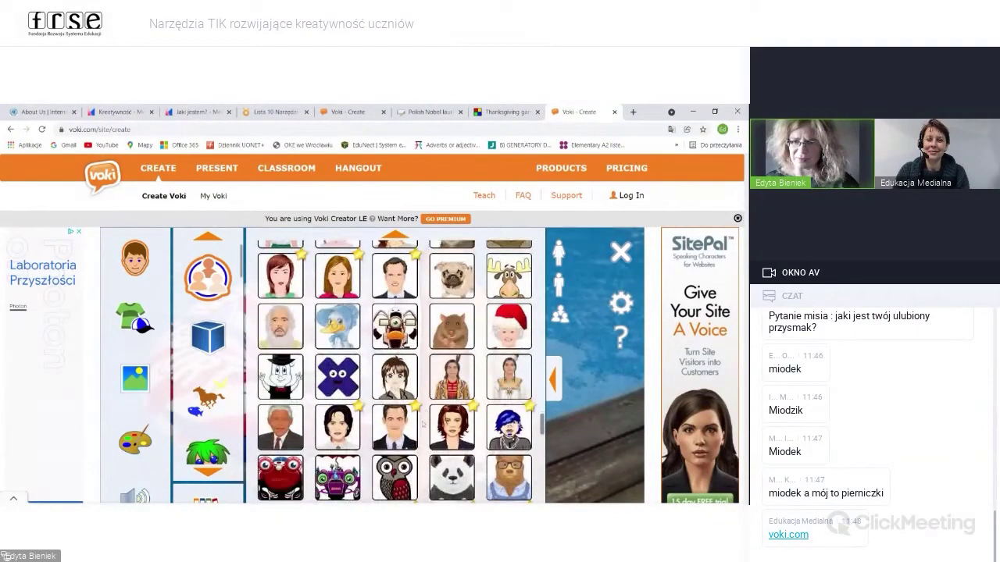
{"action": "scroll", "coordinate": [422, 424], "scroll_direction": "down", "scroll_amount": 3}
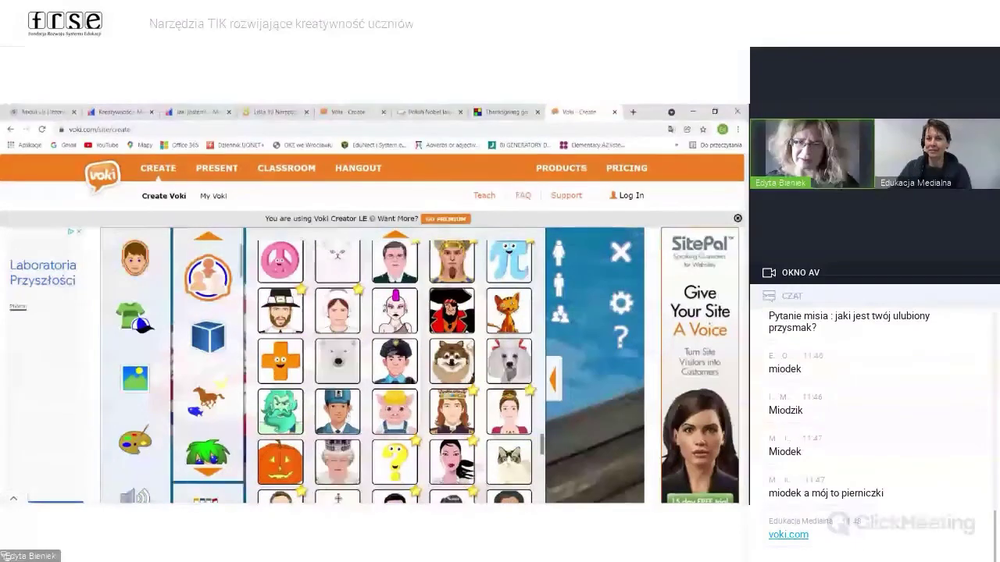
{"action": "scroll", "coordinate": [422, 424], "scroll_direction": "down", "scroll_amount": 1}
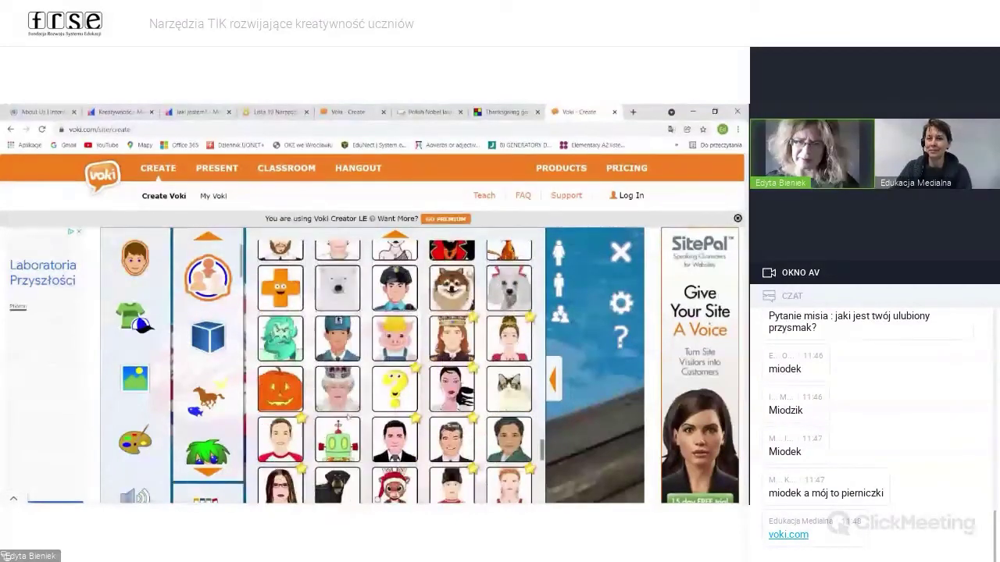
{"action": "left_click", "coordinate": [341, 348]}
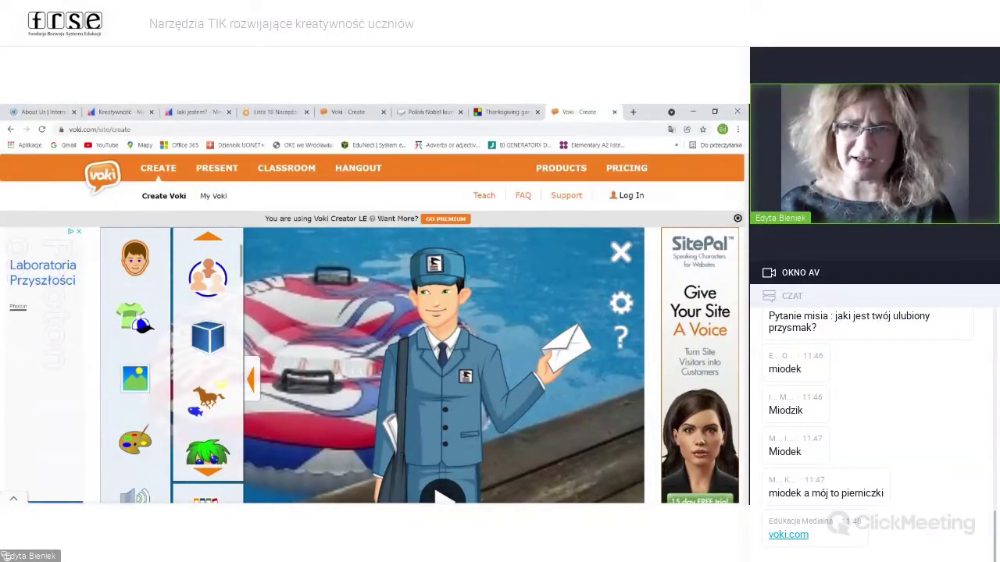
Step: Set the character's background to the drawn outdoor scene with the white picket fence and green bushes
{"action": "left_click", "coordinate": [135, 378]}
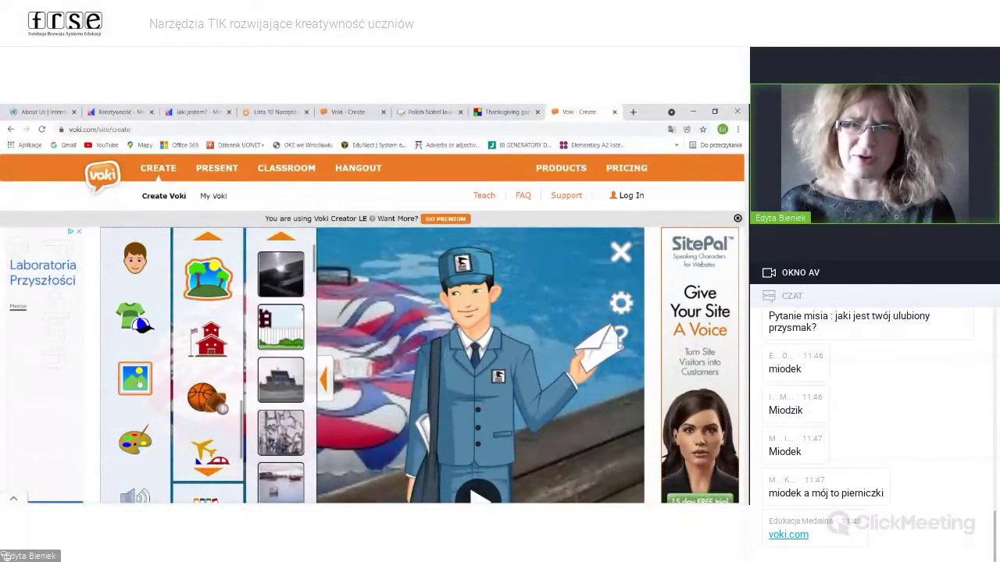
{"action": "left_click", "coordinate": [283, 328]}
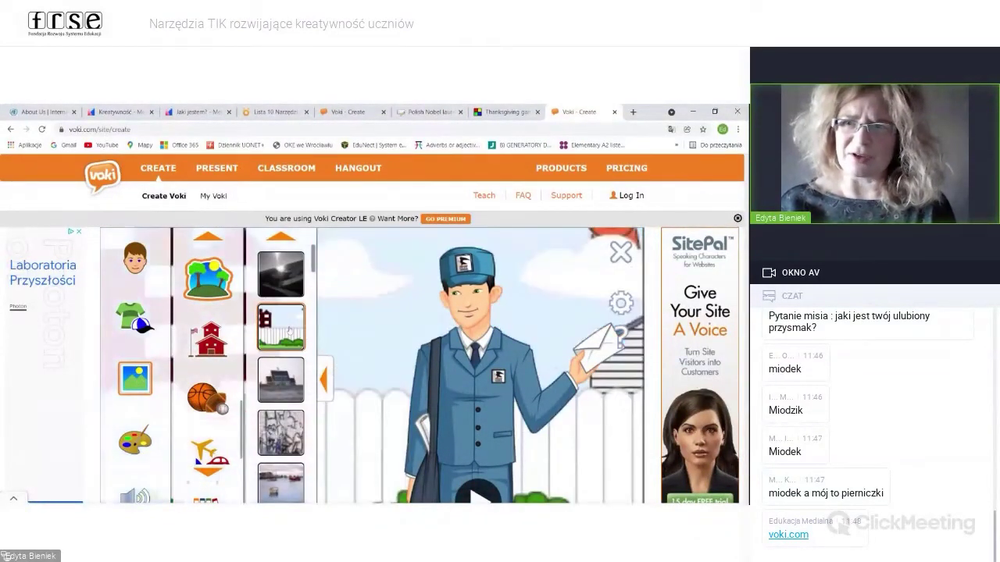
{"action": "scroll", "coordinate": [556, 391], "scroll_direction": "down", "scroll_amount": 2}
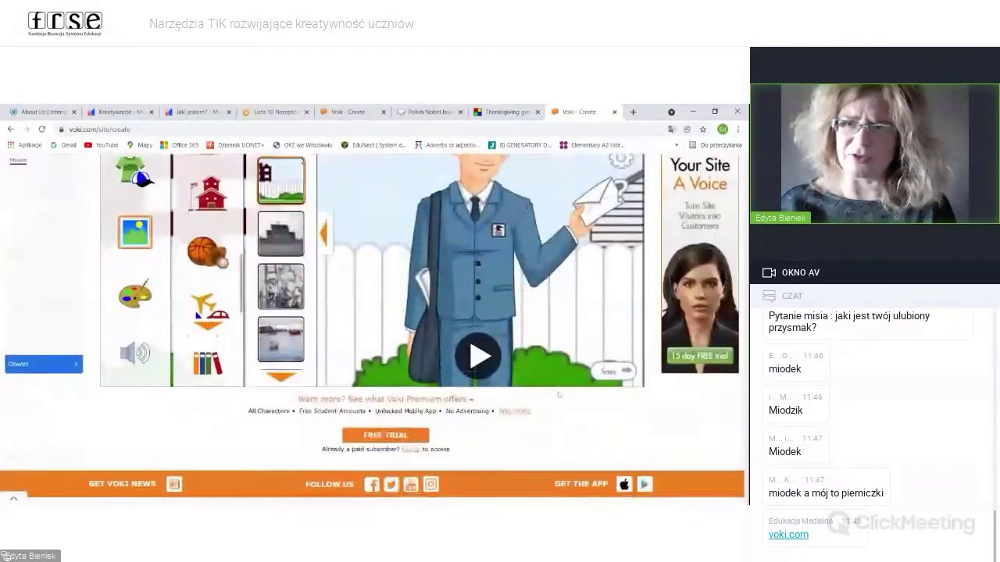
Step: Enter the Polish speech text "Witajcie, Jestem listonoszem i roznoszę listy..." for the mail carrier, with the greeting on its own line
{"action": "scroll", "coordinate": [556, 391], "scroll_direction": "up", "scroll_amount": 1}
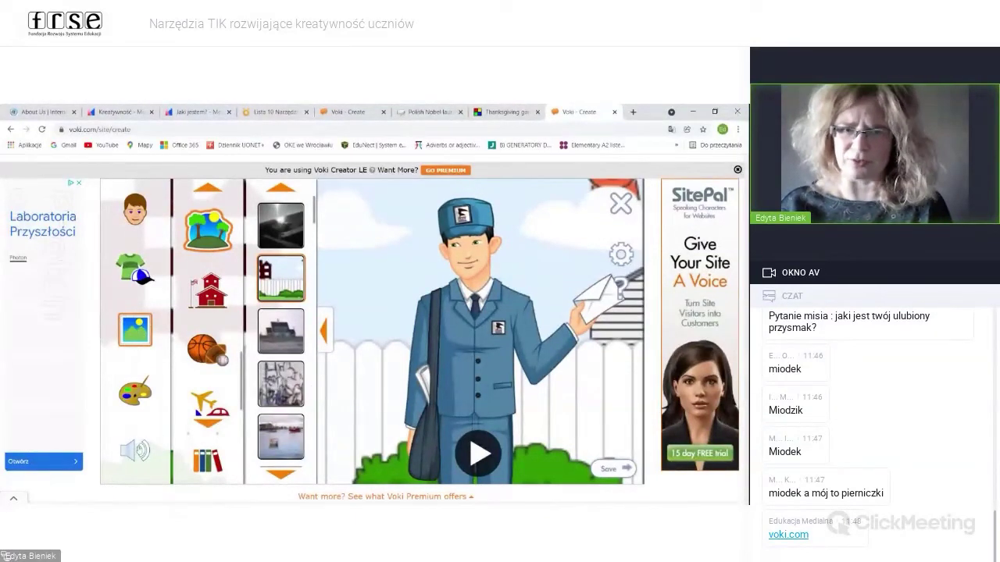
{"action": "left_click", "coordinate": [134, 451]}
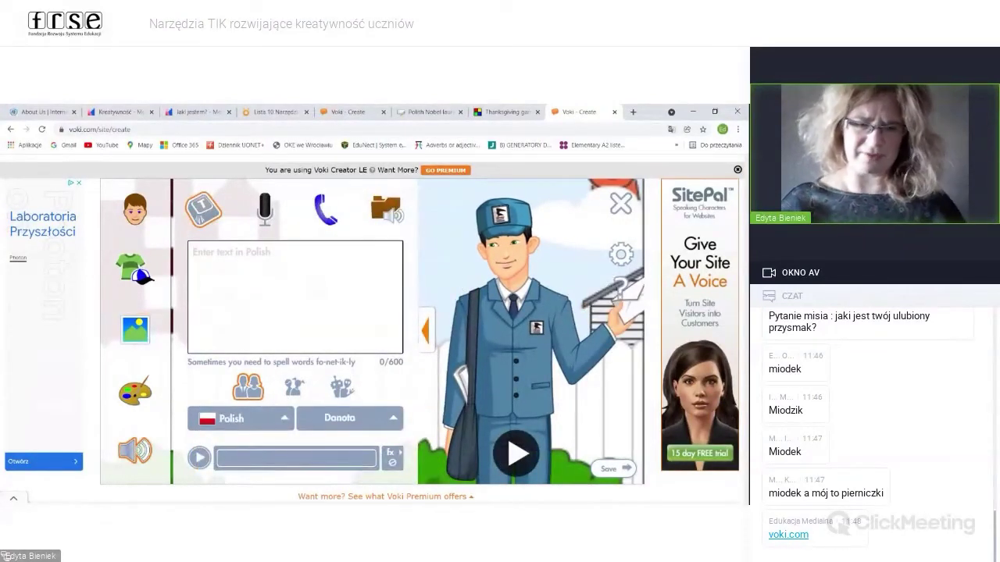
{"action": "type", "text": "W"}
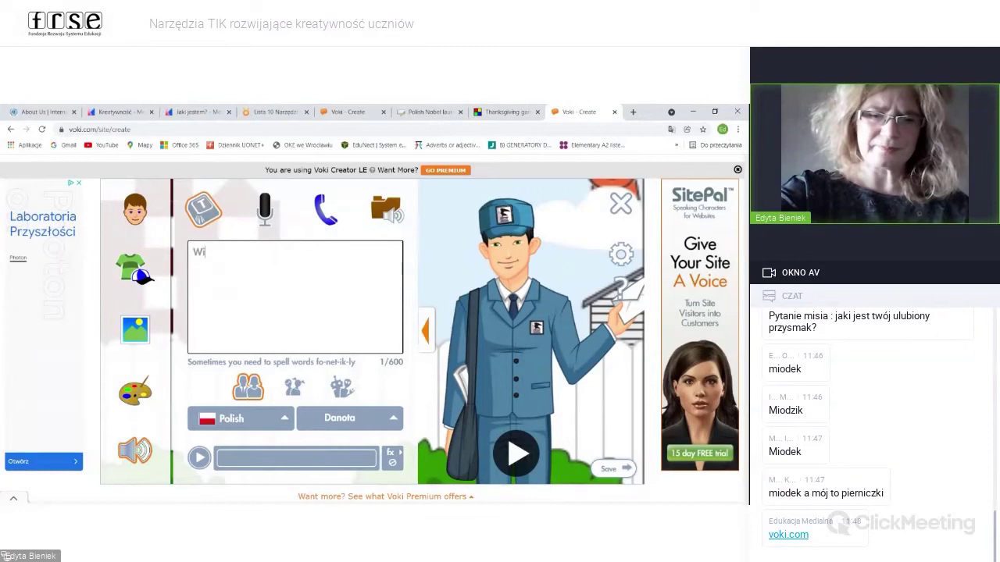
{"action": "type", "text": "itak"}
{"action": "key", "text": "BackSpace"}
{"action": "type", "text": "jc"}
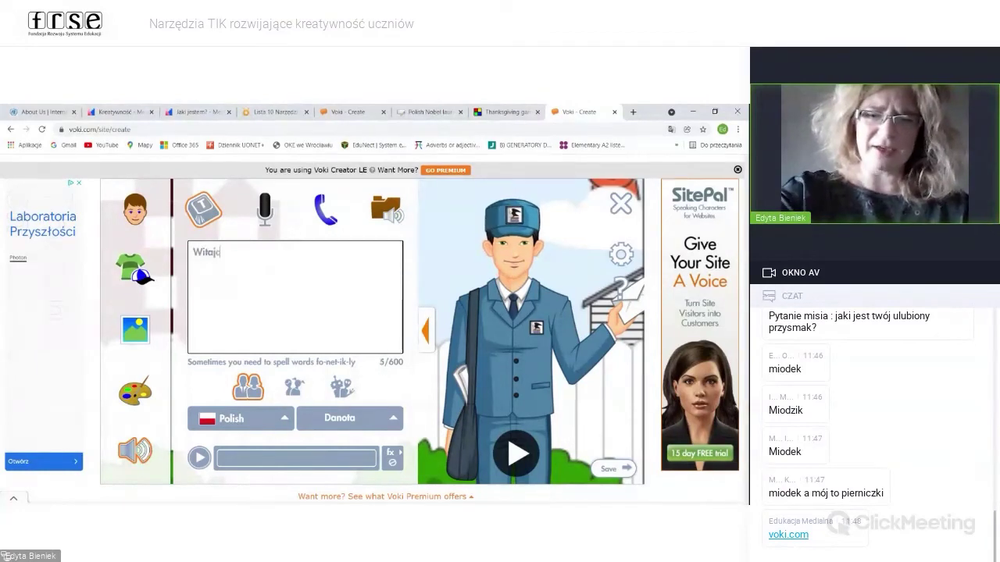
{"action": "type", "text": "ie, "}
{"action": "type", "text": "Jestem"}
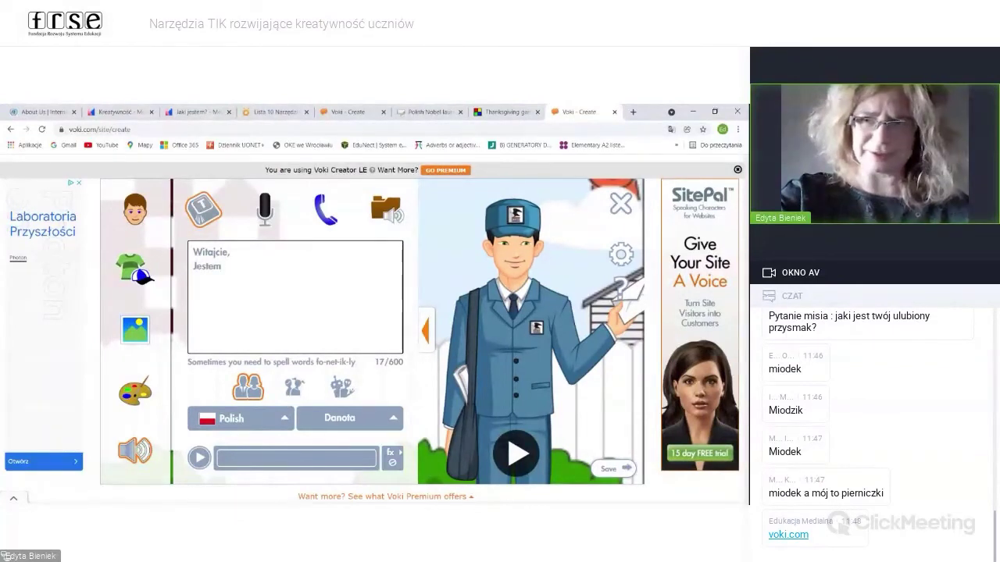
{"action": "type", "text": " listonoszem"}
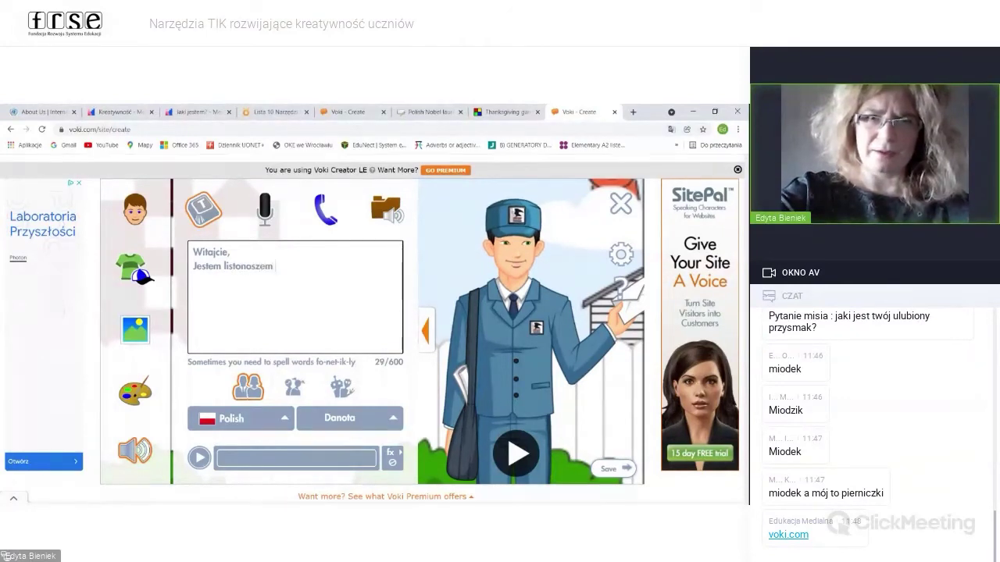
{"action": "type", "text": " i rozn"}
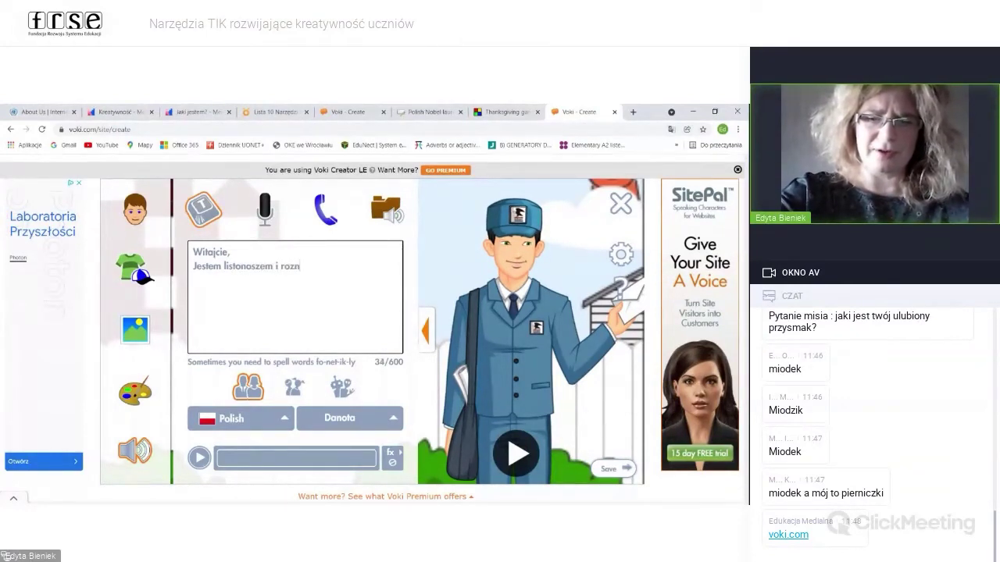
{"action": "type", "text": "osze l"}
{"action": "type", "text": "isty"}
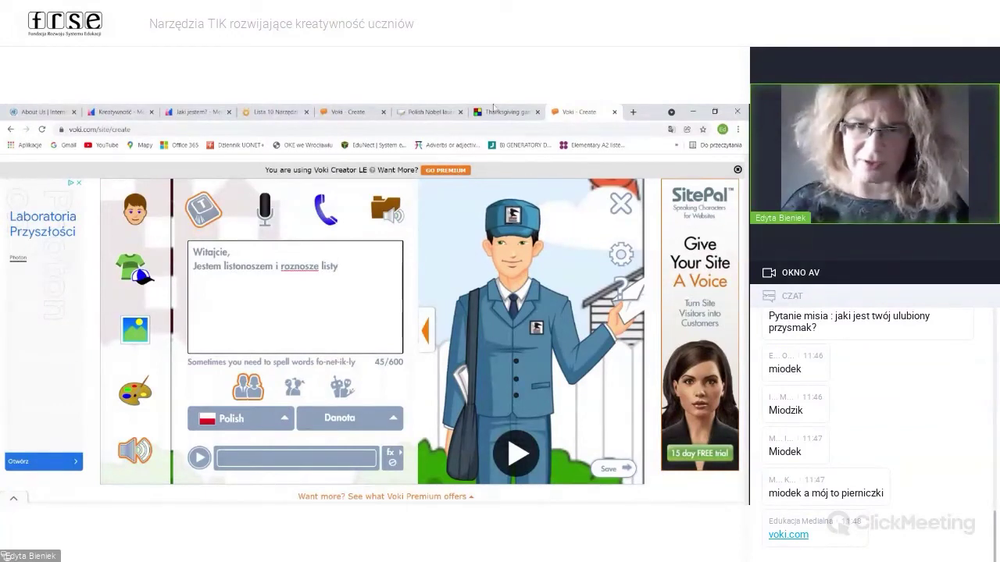
{"action": "left_click", "coordinate": [339, 266]}
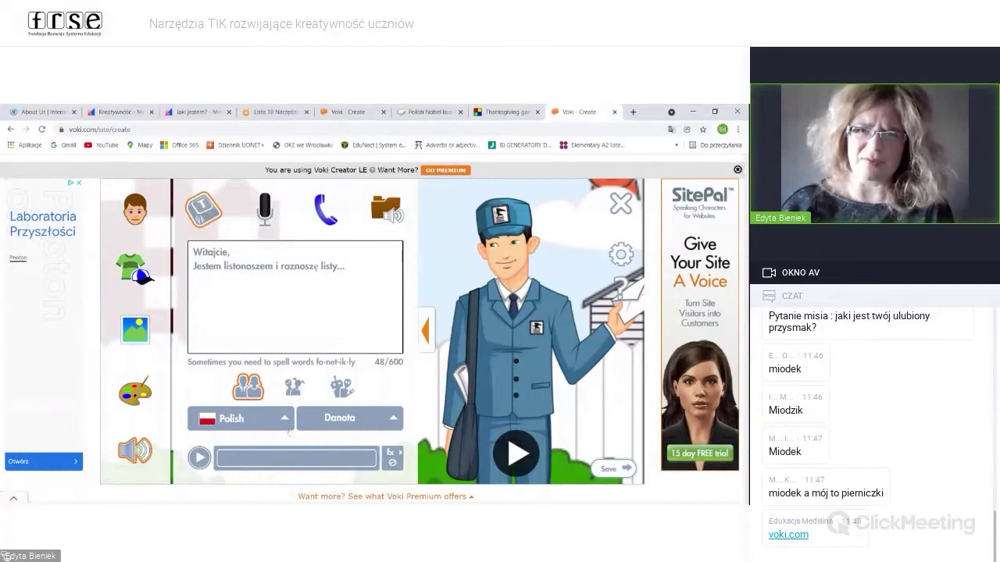
Step: Set the Polish voice of the mail carrier's speech to Krzysztof
{"action": "scroll", "coordinate": [291, 373], "scroll_direction": "down", "scroll_amount": 1}
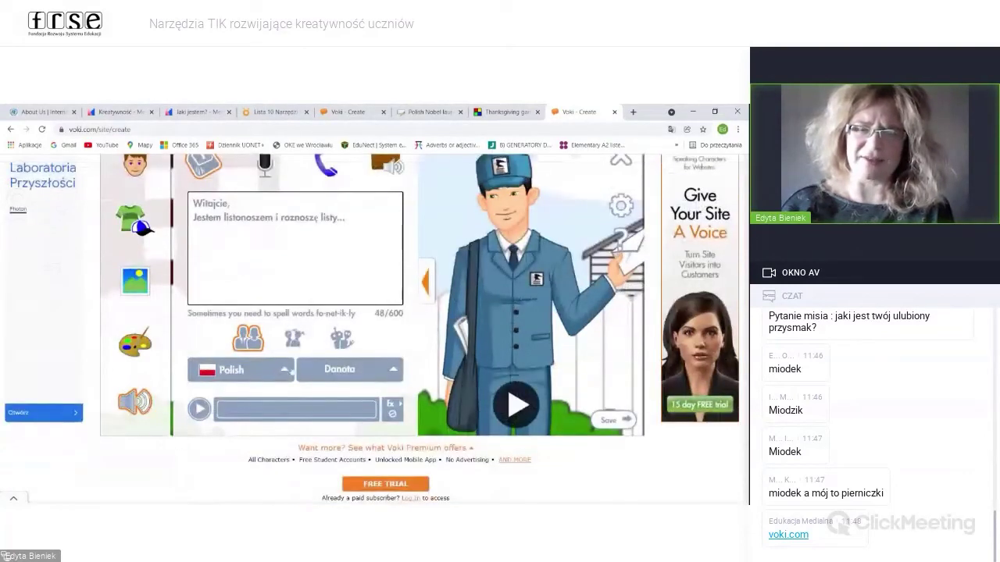
{"action": "left_click", "coordinate": [364, 374]}
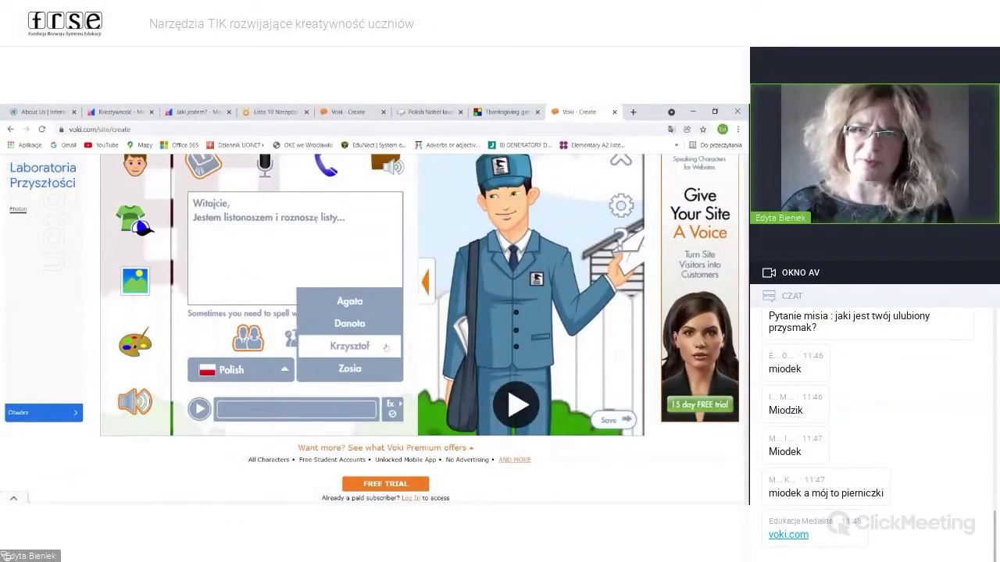
{"action": "left_click", "coordinate": [386, 347]}
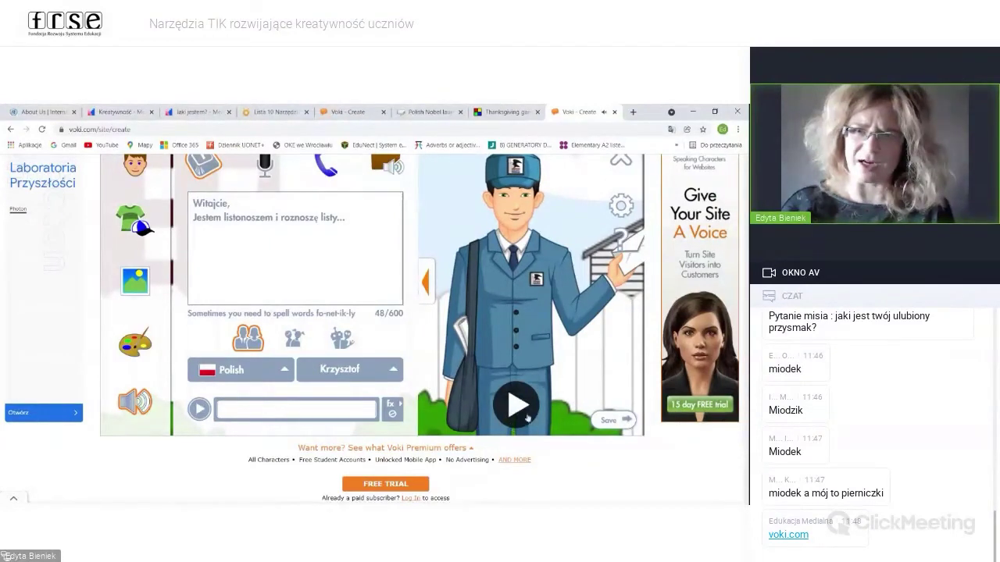
{"action": "scroll", "coordinate": [378, 420], "scroll_direction": "up", "scroll_amount": 1}
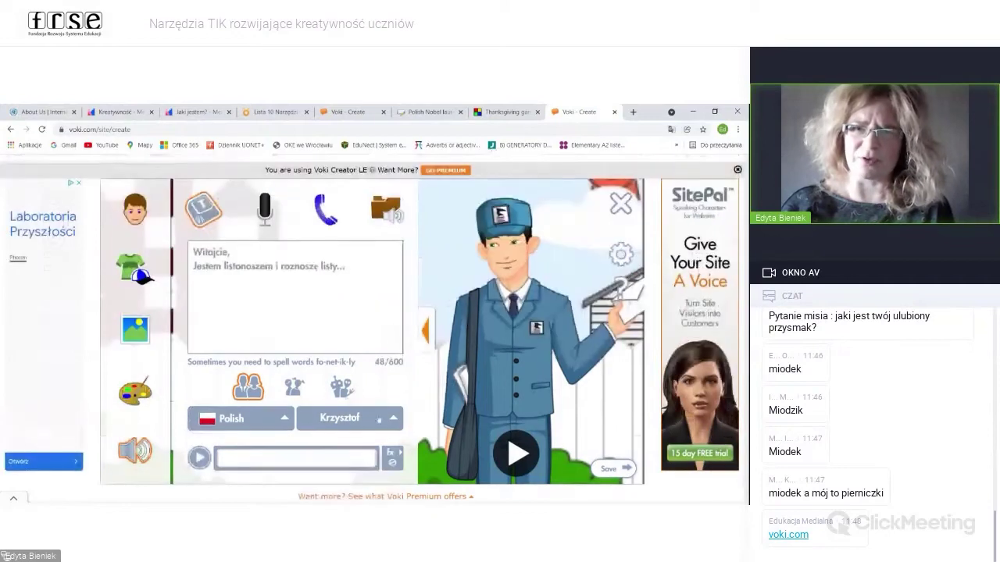
Step: Switch the speech voice back to Danota
{"action": "left_click", "coordinate": [379, 419]}
{"action": "left_click", "coordinate": [379, 381]}
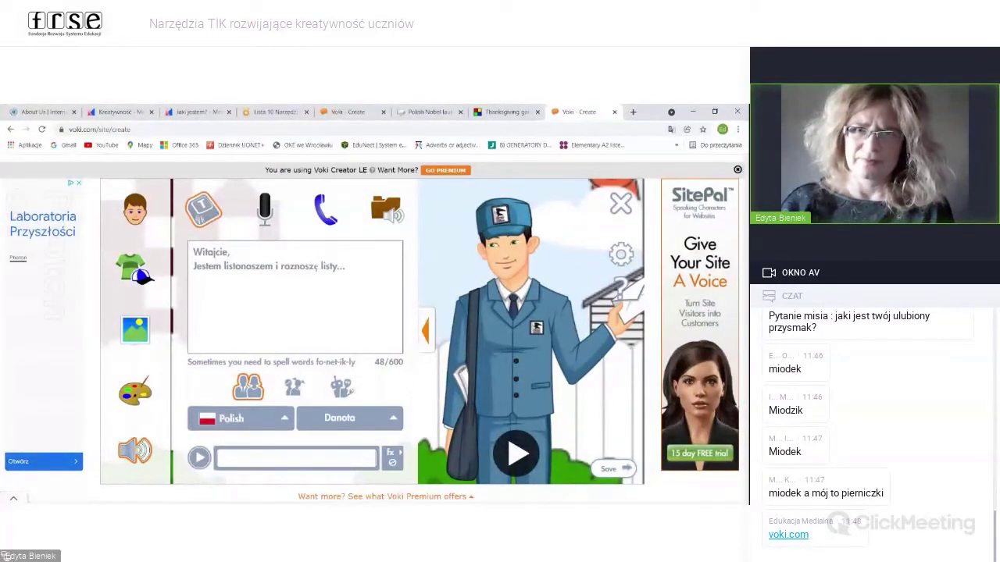
{"action": "scroll", "coordinate": [266, 223], "scroll_direction": "down", "scroll_amount": 1}
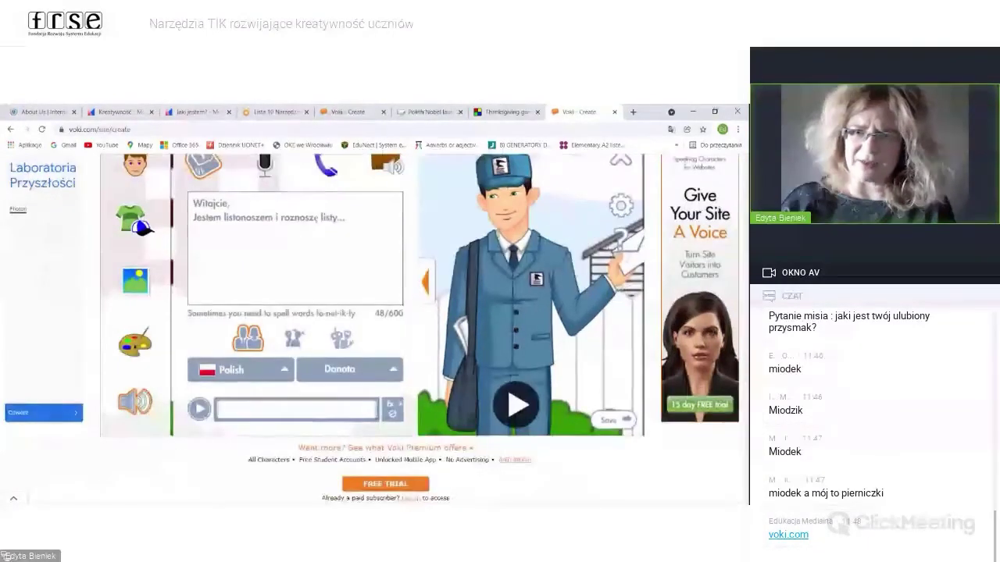
{"action": "scroll", "coordinate": [266, 223], "scroll_direction": "up", "scroll_amount": 1}
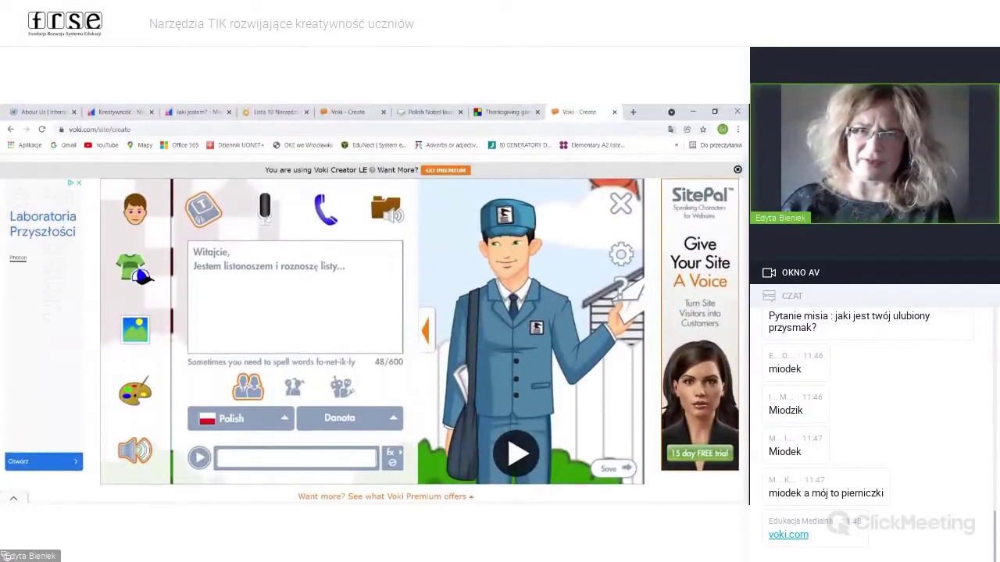
Step: Look at the option for recording your own voice and return to the text-to-speech entry
{"action": "left_click", "coordinate": [265, 207]}
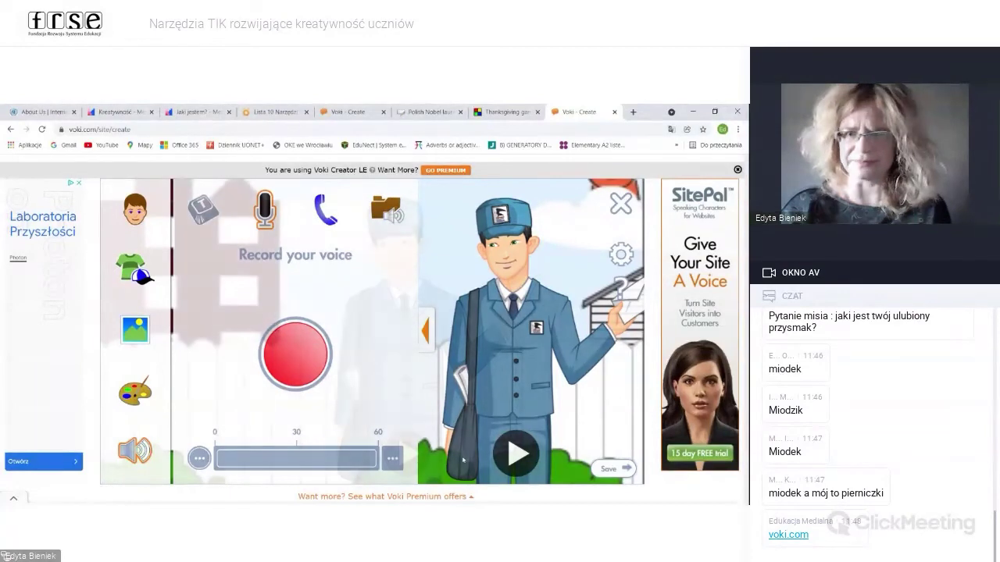
{"action": "left_click", "coordinate": [212, 212]}
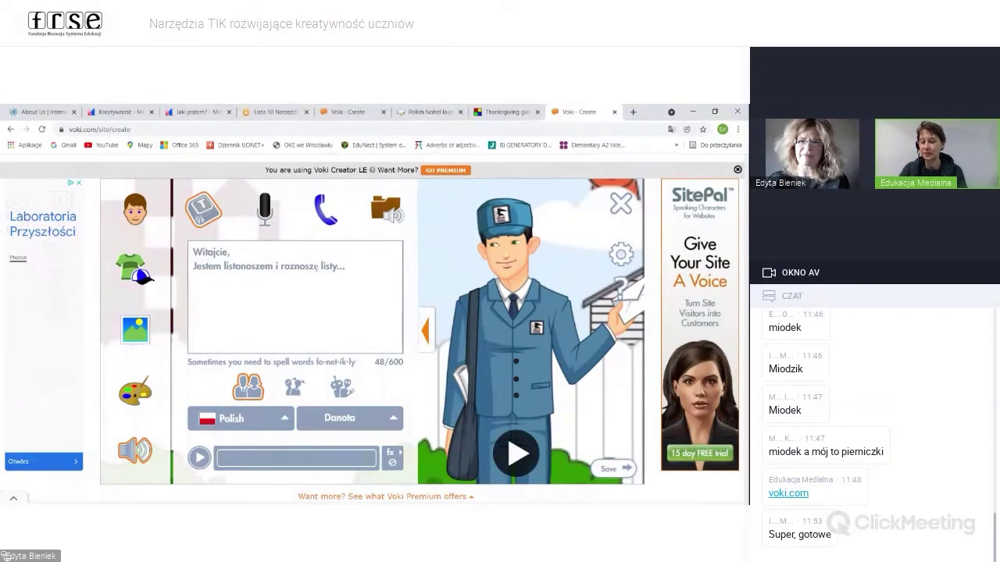
{"action": "left_click", "coordinate": [265, 210]}
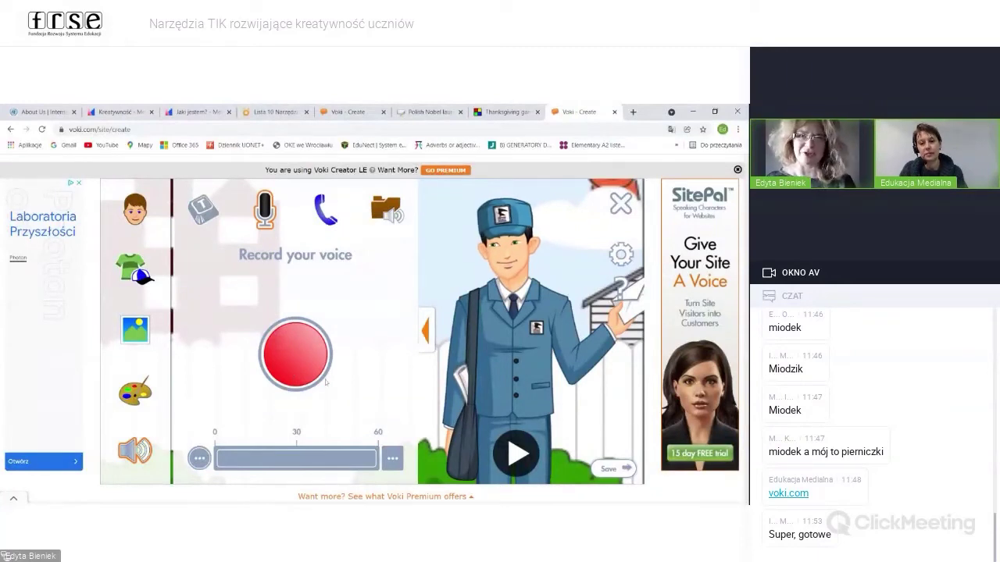
{"action": "left_click", "coordinate": [202, 218]}
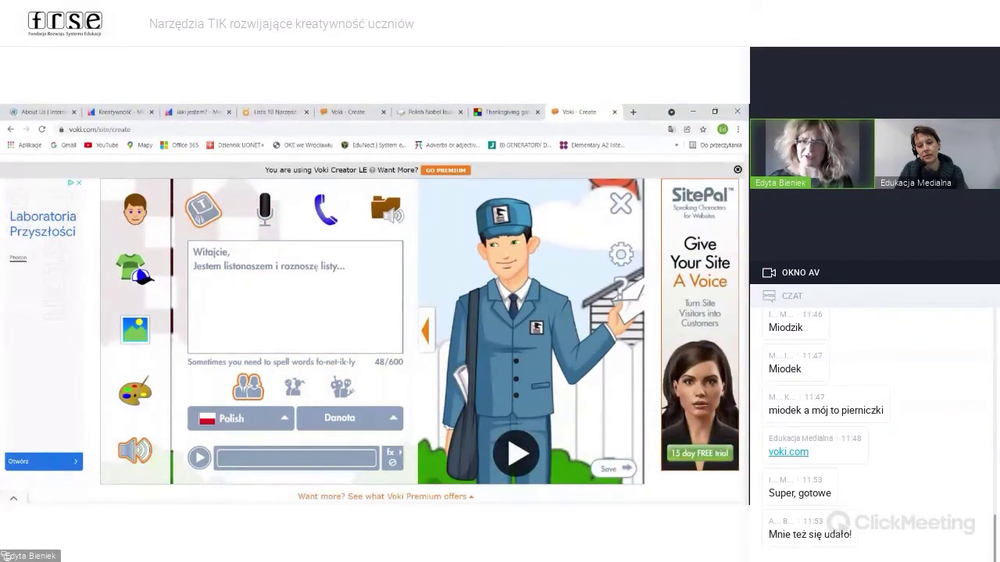
Step: Save the Voki character under the name "mmmm" without signing up and display its shareable URL
{"action": "left_click", "coordinate": [613, 469]}
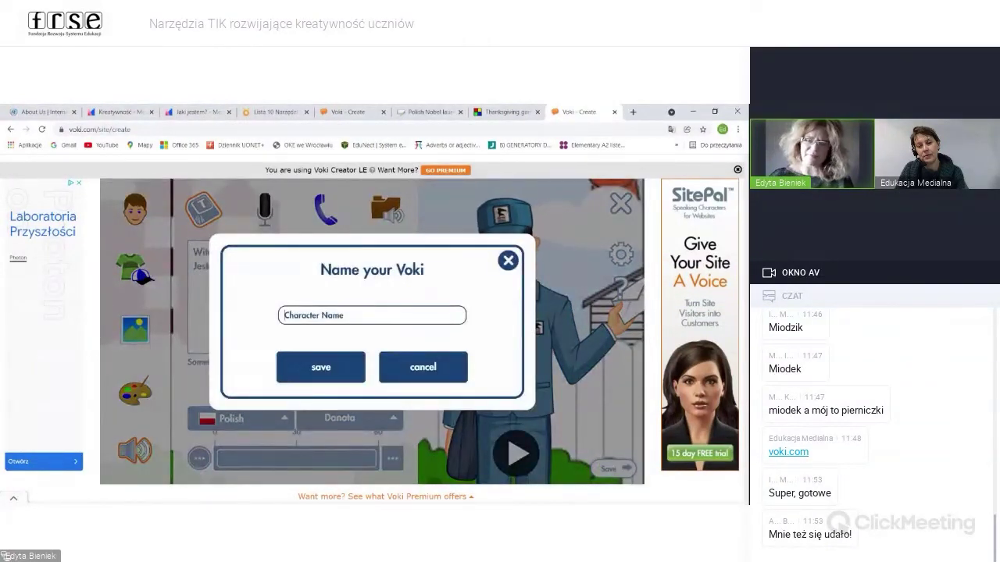
{"action": "type", "text": "mmmm"}
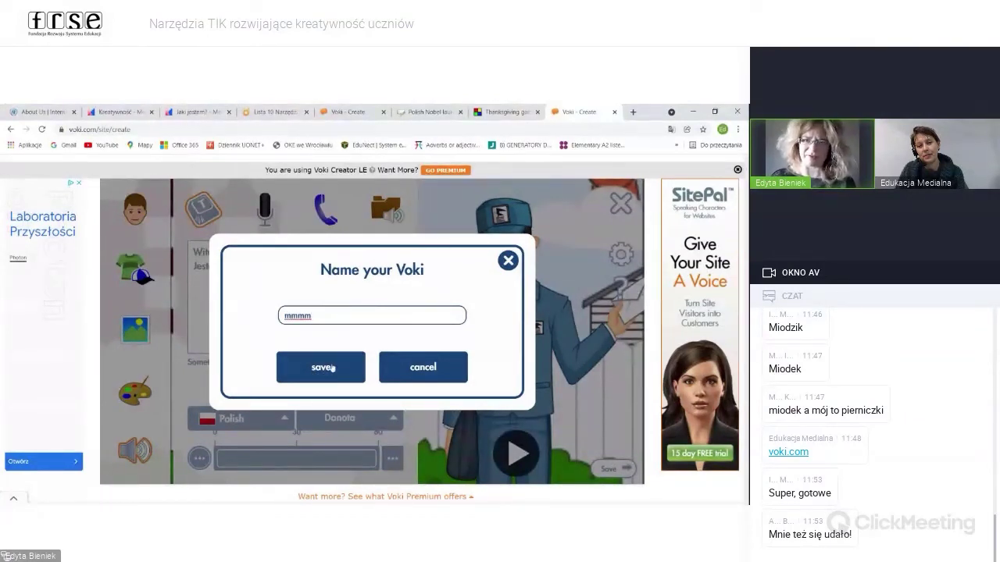
{"action": "left_click", "coordinate": [325, 369]}
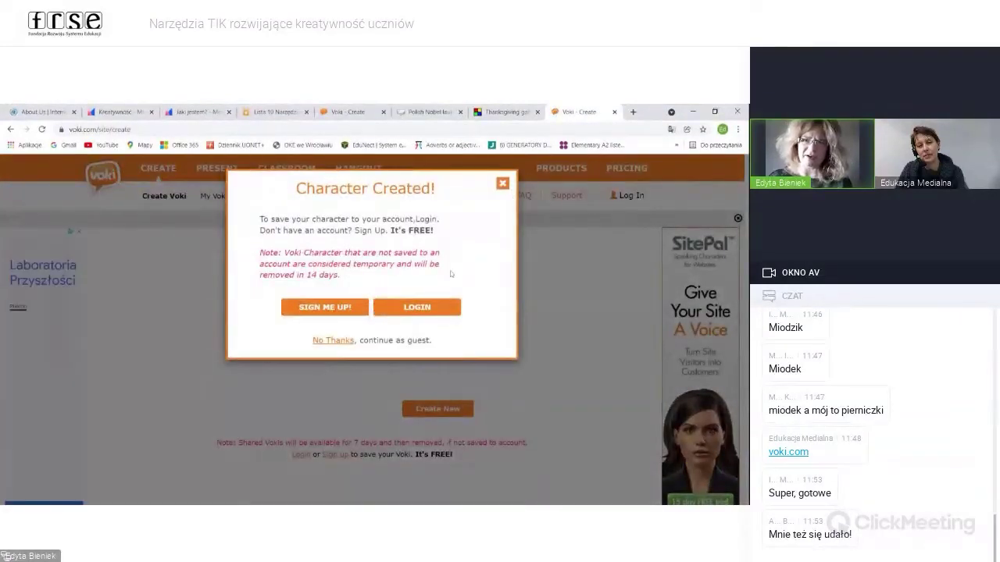
{"action": "left_click", "coordinate": [503, 182]}
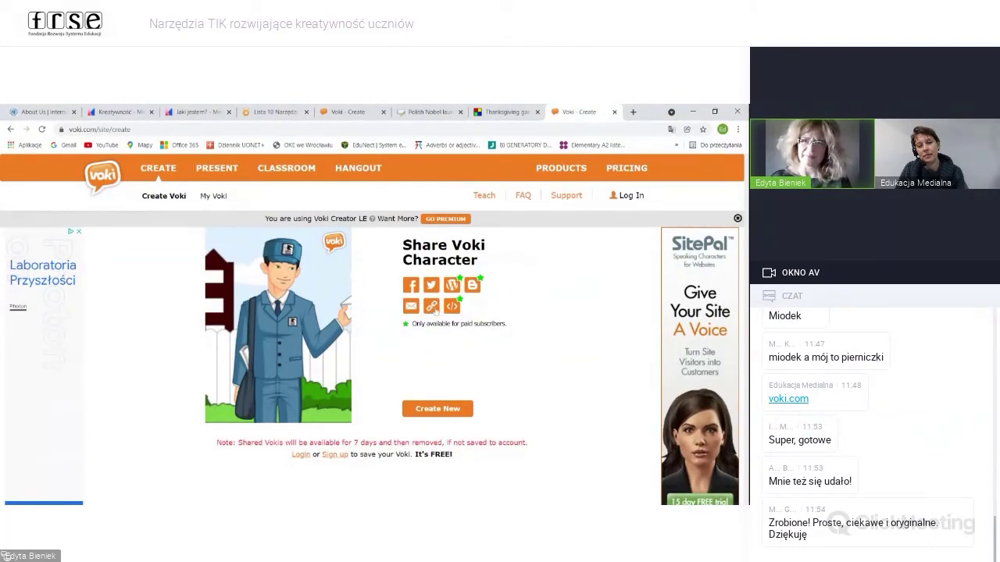
{"action": "left_click", "coordinate": [430, 305]}
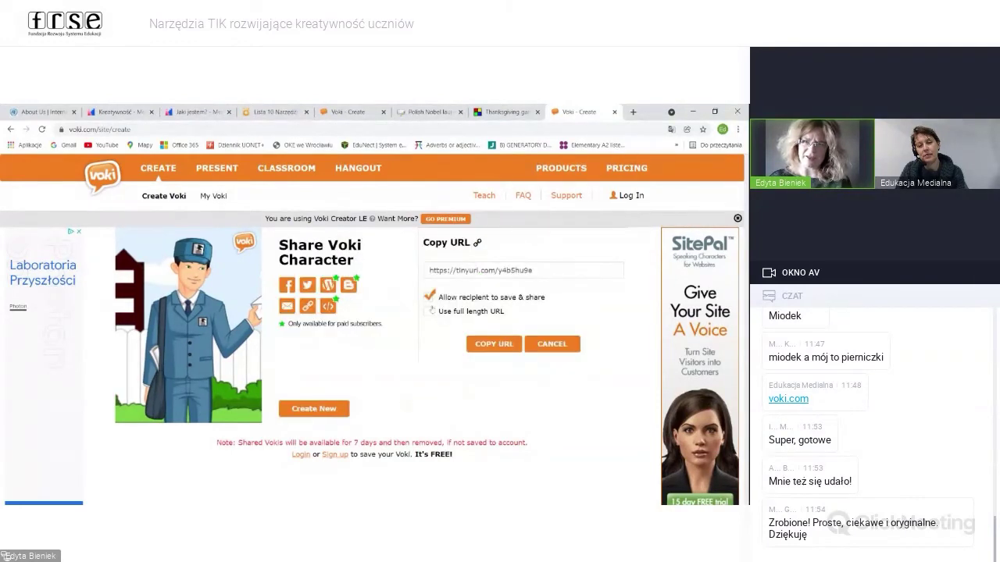
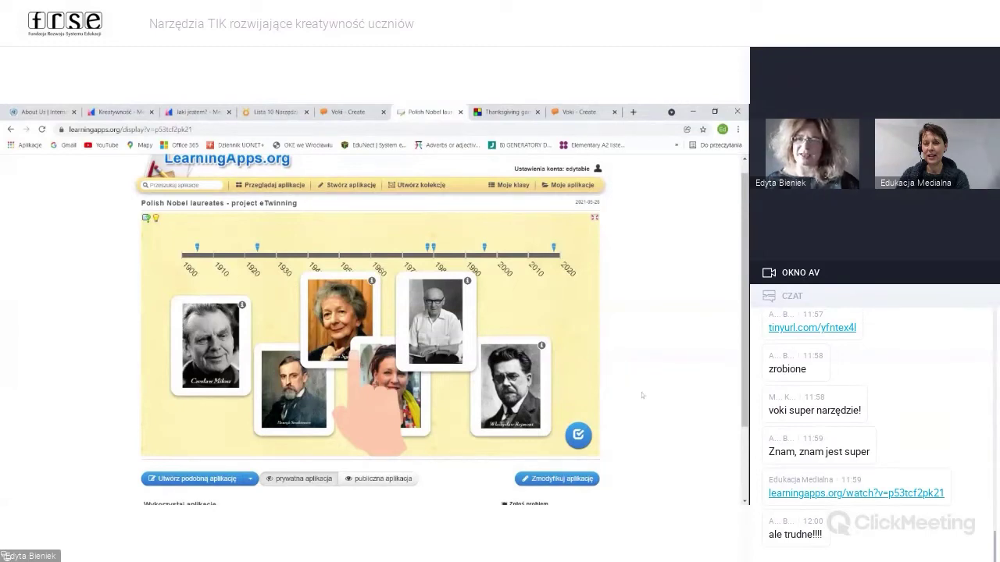
Step: In the LearningApps Nobel laureates timeline, place the woman with the yellow scarf at 2018 and Władysław Reymont at 1980
{"action": "scroll", "coordinate": [646, 401], "scroll_direction": "up", "scroll_amount": 1}
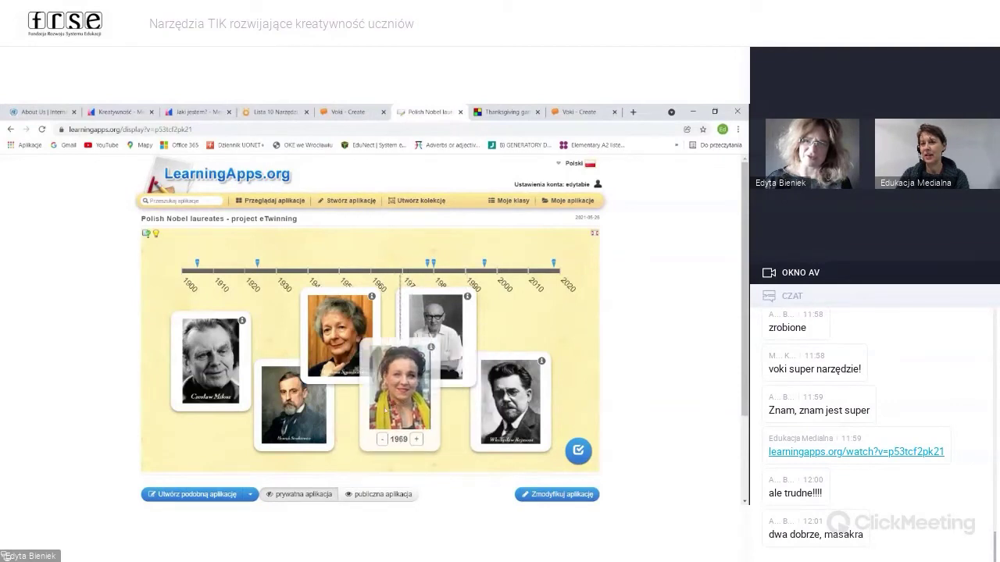
{"action": "left_click_drag", "start_coordinate": [407, 395], "coordinate": [562, 396]}
{"action": "left_click_drag", "start_coordinate": [500, 402], "coordinate": [434, 402]}
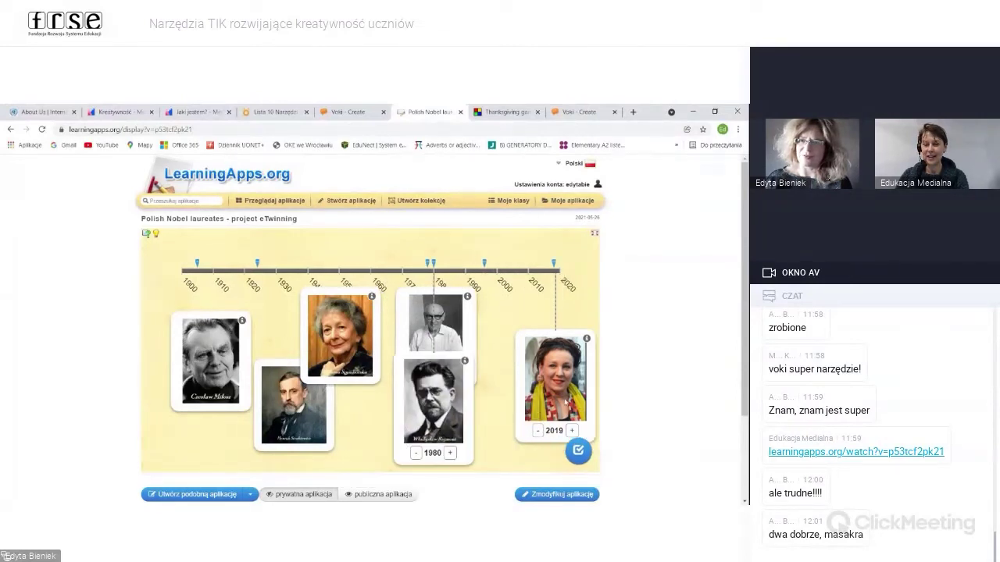
{"action": "left_click_drag", "start_coordinate": [570, 367], "coordinate": [565, 362]}
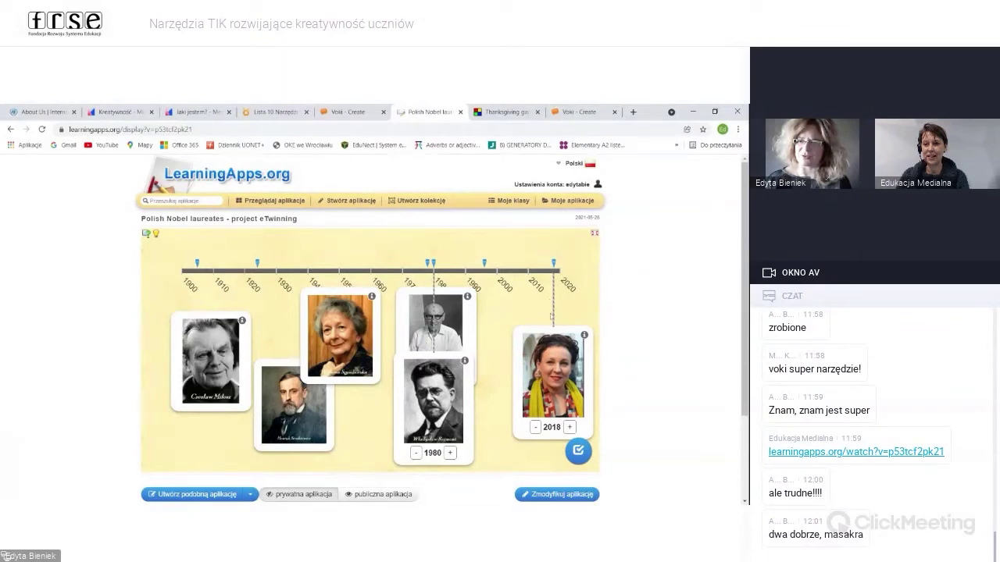
Step: Move the Reymont card to 1968 and realign the card of the woman with the yellow scarf with the 2018 marker
{"action": "left_click_drag", "start_coordinate": [434, 390], "coordinate": [396, 396]}
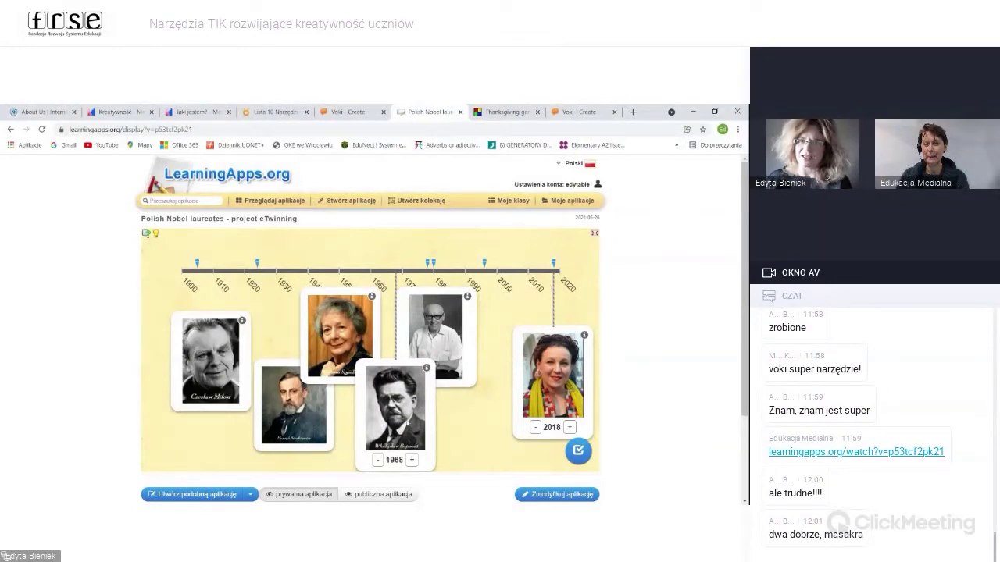
{"action": "mouse_move", "coordinate": [426, 422]}
{"action": "left_mouse_down"}
{"action": "mouse_move", "coordinate": [458, 423]}
{"action": "mouse_move", "coordinate": [424, 421]}
{"action": "left_mouse_up"}
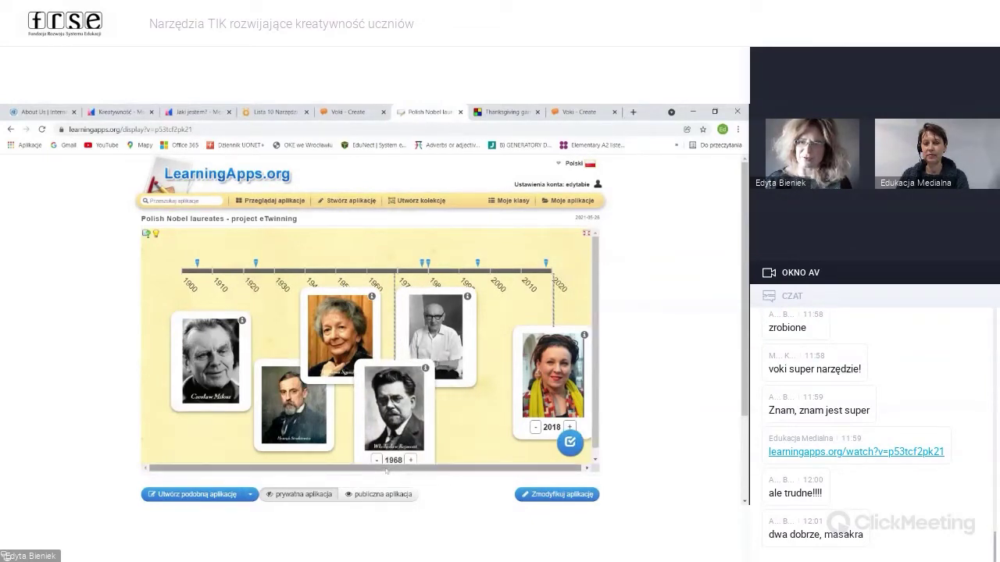
{"action": "left_click_drag", "start_coordinate": [557, 386], "coordinate": [549, 384]}
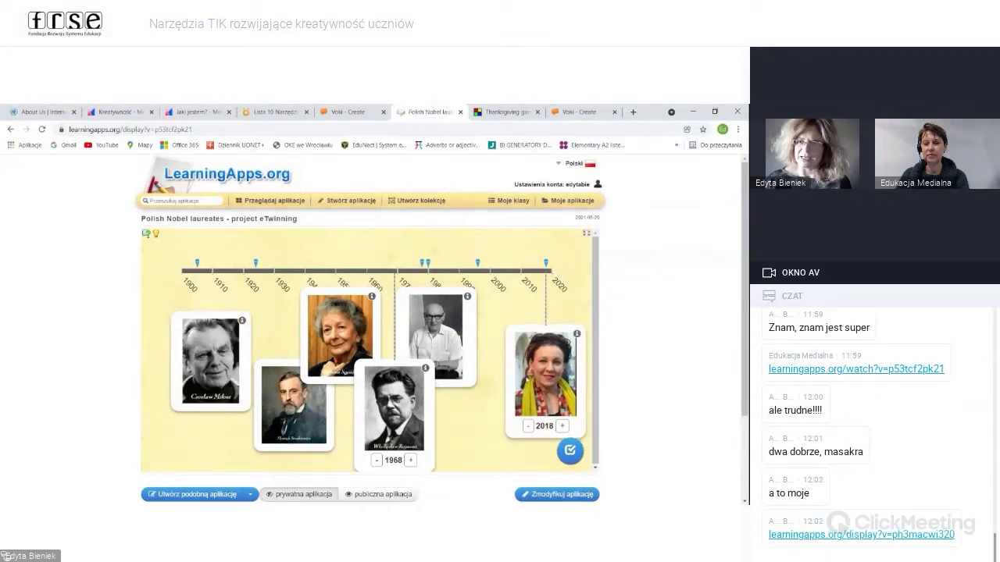
Step: Place the seated man in the white shirt at 1991 and the Szymborska card at 1949 on the timeline
{"action": "mouse_move", "coordinate": [435, 344]}
{"action": "left_mouse_down"}
{"action": "mouse_move", "coordinate": [476, 345]}
{"action": "mouse_move", "coordinate": [483, 374]}
{"action": "mouse_move", "coordinate": [455, 447]}
{"action": "left_mouse_up"}
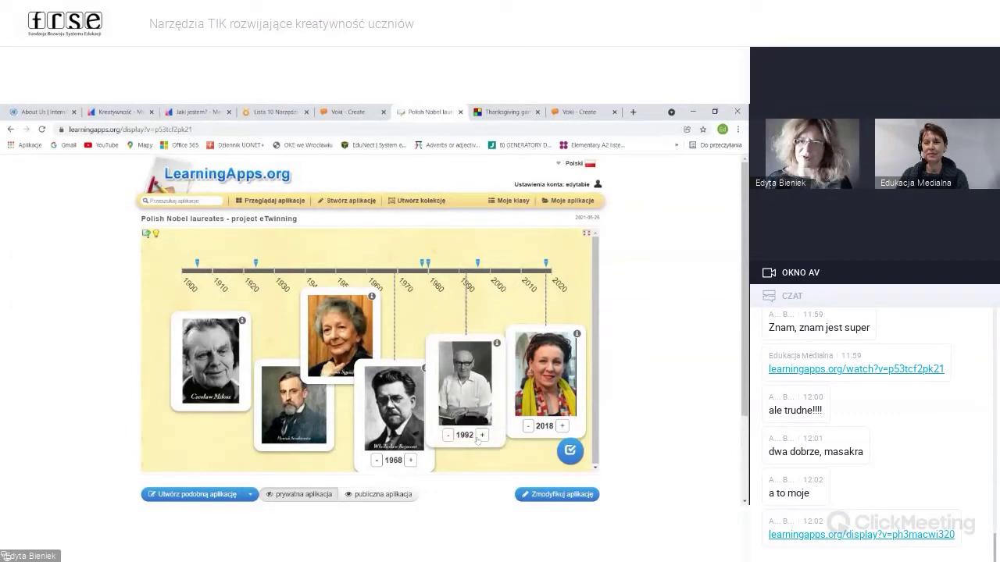
{"action": "mouse_move", "coordinate": [465, 382]}
{"action": "left_mouse_down"}
{"action": "mouse_move", "coordinate": [474, 375]}
{"action": "mouse_move", "coordinate": [457, 374]}
{"action": "mouse_move", "coordinate": [473, 373]}
{"action": "mouse_move", "coordinate": [462, 381]}
{"action": "left_mouse_up"}
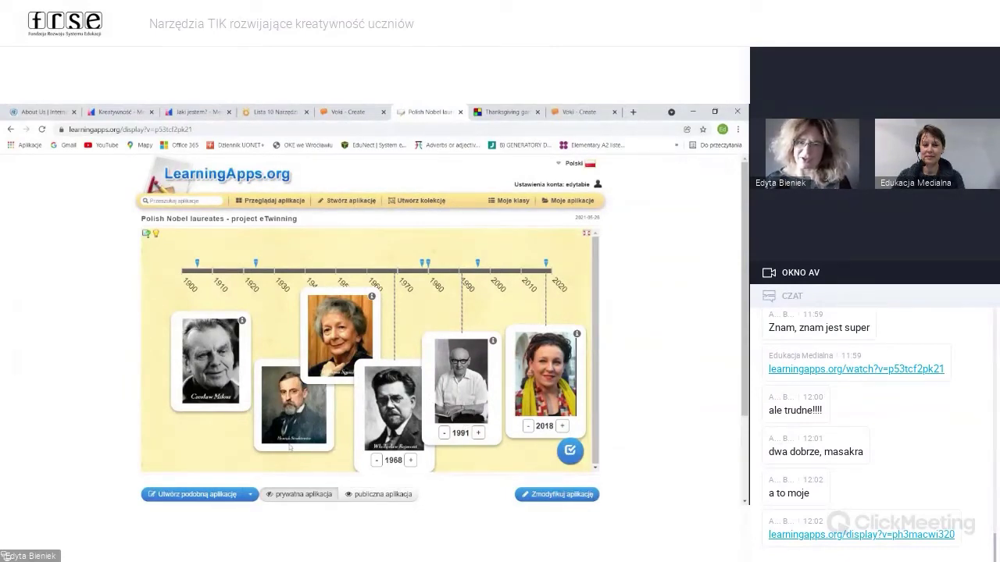
{"action": "left_click_drag", "start_coordinate": [349, 371], "coordinate": [339, 373]}
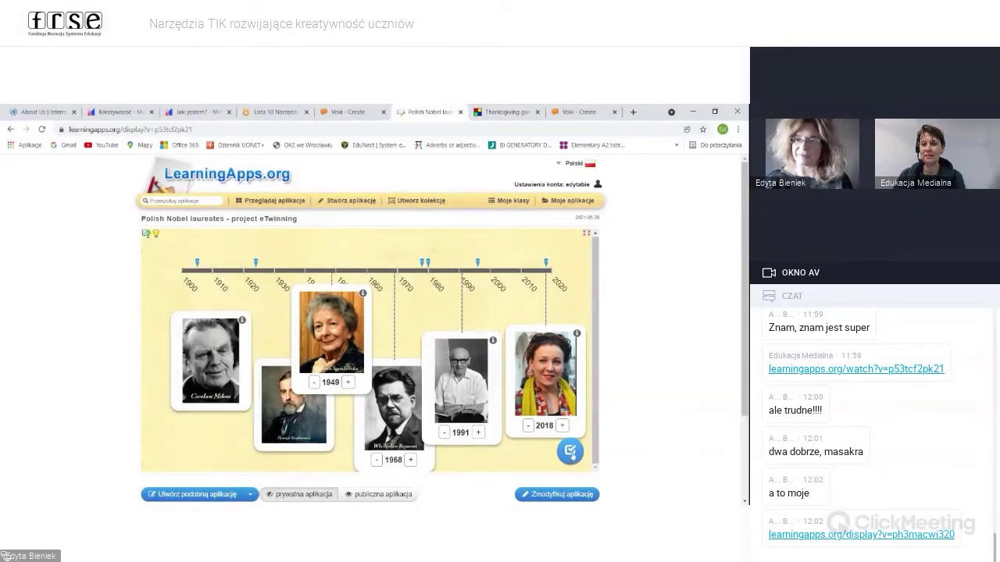
Step: Check the timeline solution and look over how the laureate cards are marked
{"action": "left_click", "coordinate": [570, 459]}
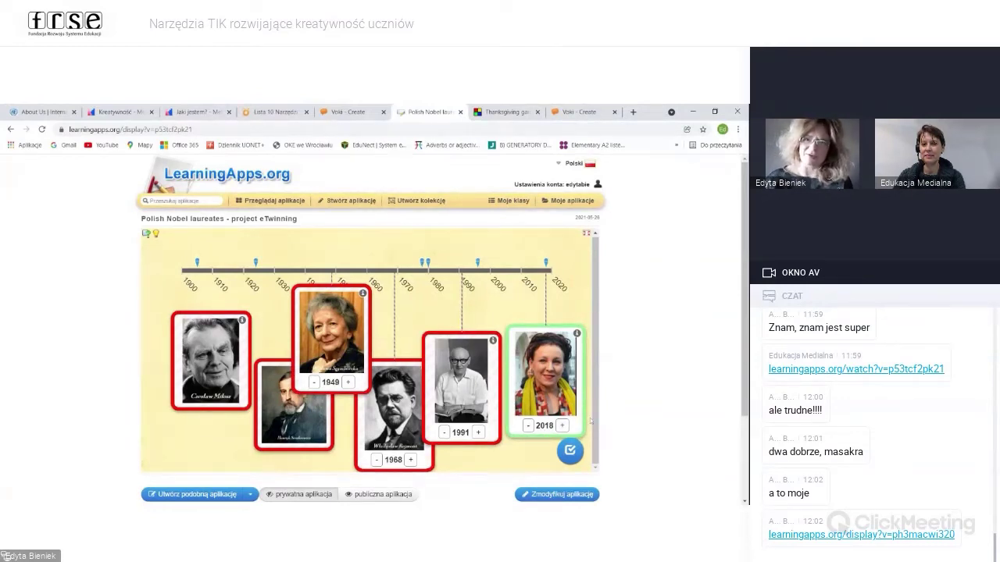
{"action": "scroll", "coordinate": [335, 422], "scroll_direction": "down", "scroll_amount": 1}
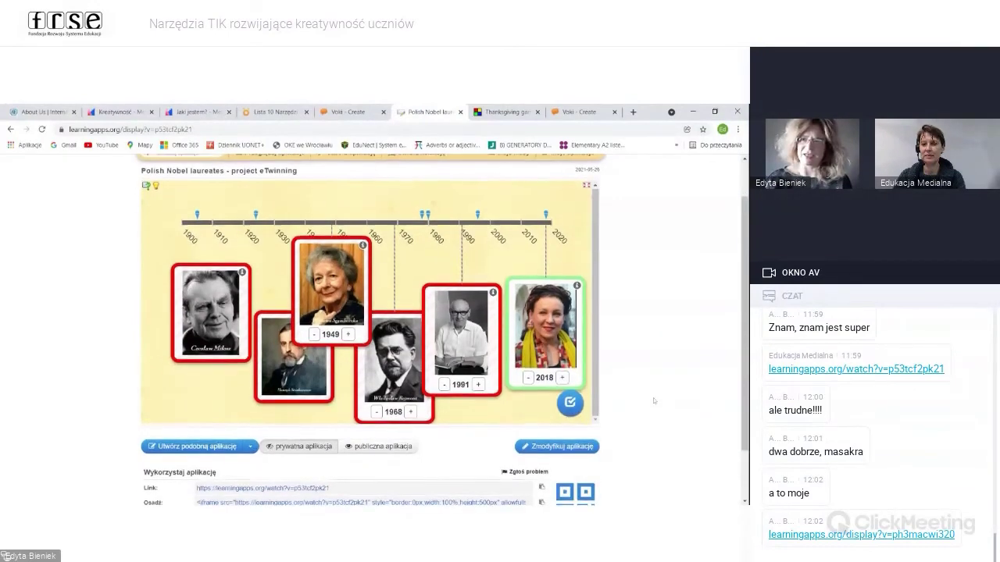
{"action": "scroll", "coordinate": [654, 390], "scroll_direction": "up", "scroll_amount": 1}
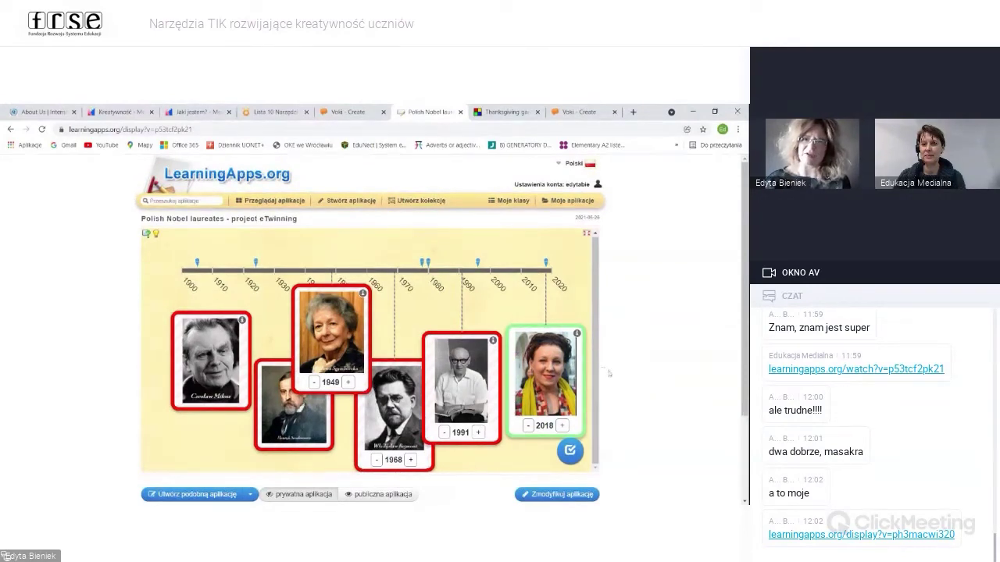
Step: Open the list of own LearningApps applications and browse it down to the class folders
{"action": "left_click", "coordinate": [572, 201]}
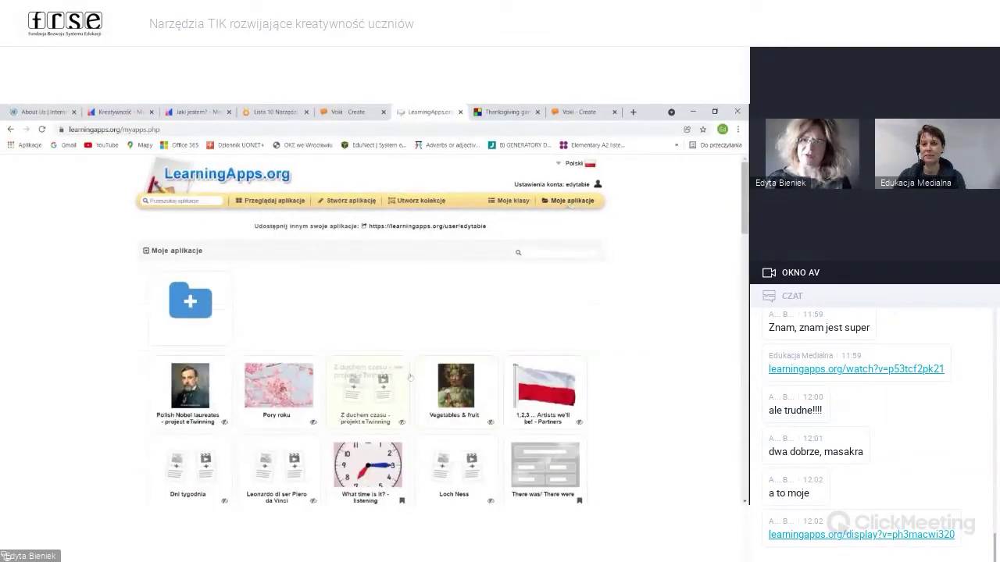
{"action": "scroll", "coordinate": [408, 376], "scroll_direction": "down", "scroll_amount": 1}
{"action": "scroll", "coordinate": [409, 377], "scroll_direction": "down", "scroll_amount": 10}
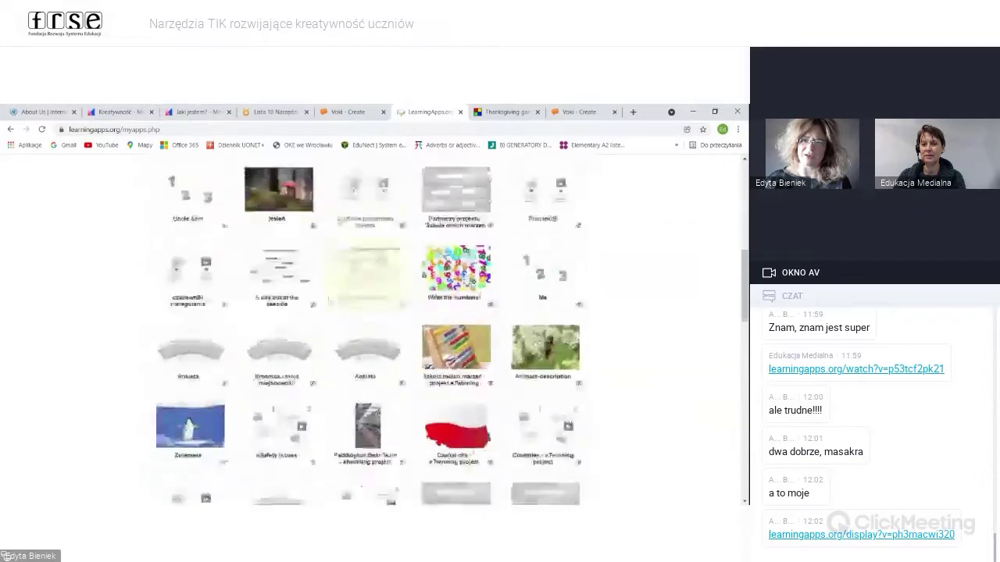
{"action": "scroll", "coordinate": [363, 331], "scroll_direction": "down", "scroll_amount": 10}
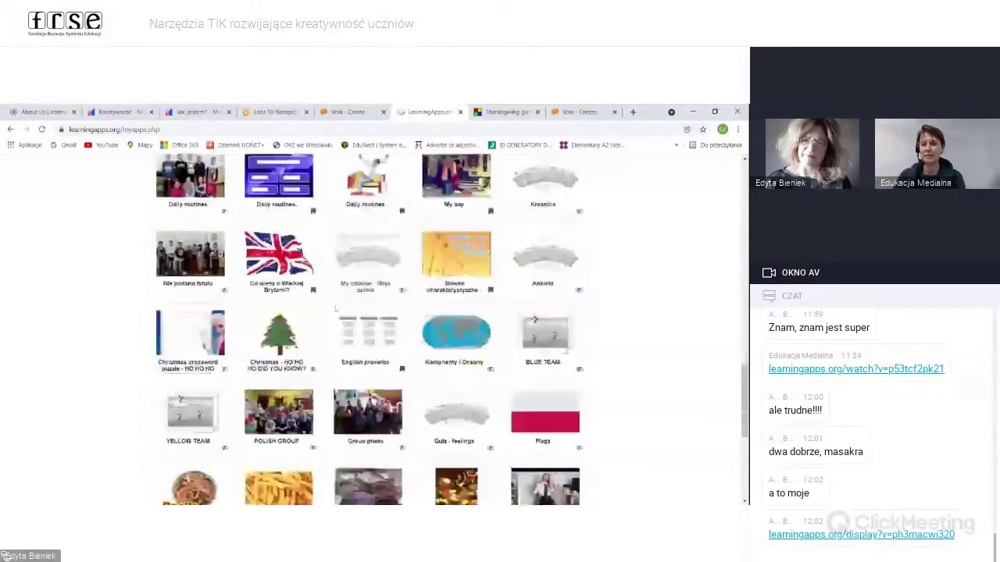
{"action": "scroll", "coordinate": [364, 331], "scroll_direction": "down", "scroll_amount": 4}
{"action": "scroll", "coordinate": [364, 331], "scroll_direction": "up", "scroll_amount": 5}
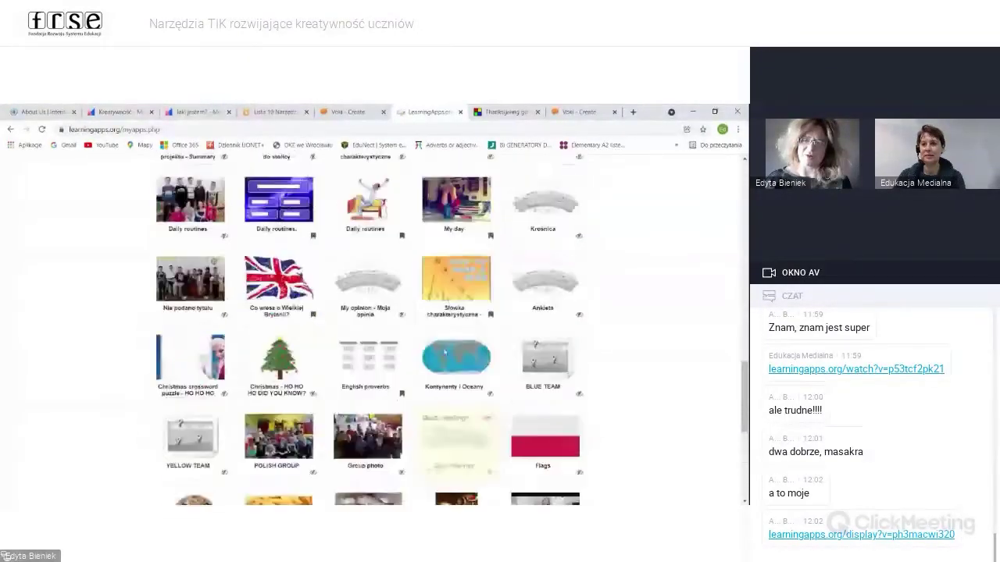
{"action": "scroll", "coordinate": [207, 301], "scroll_direction": "down", "scroll_amount": 5}
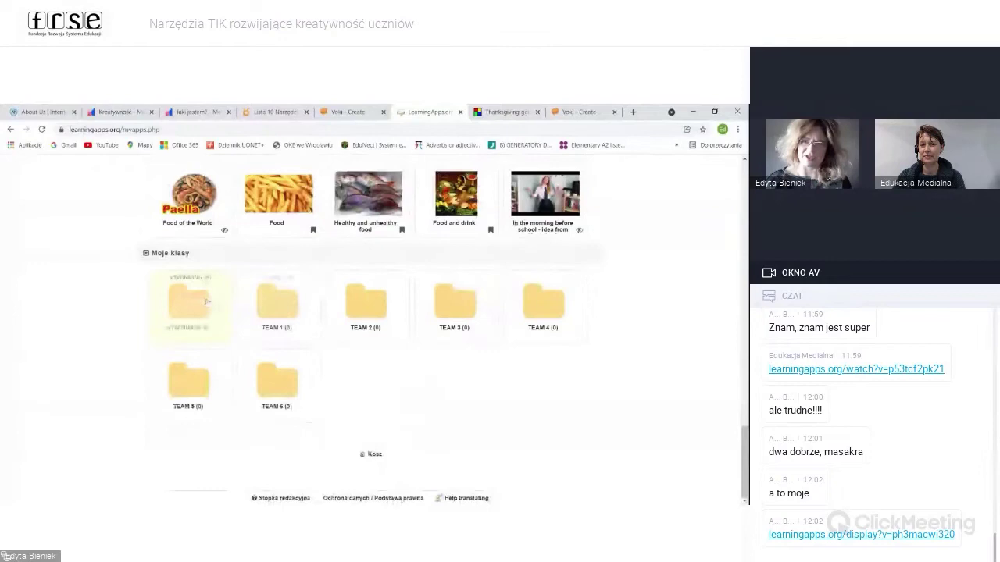
Step: View the student statistics of the eTWINNING class folder, close them and return to the list of own applications
{"action": "left_click", "coordinate": [207, 302]}
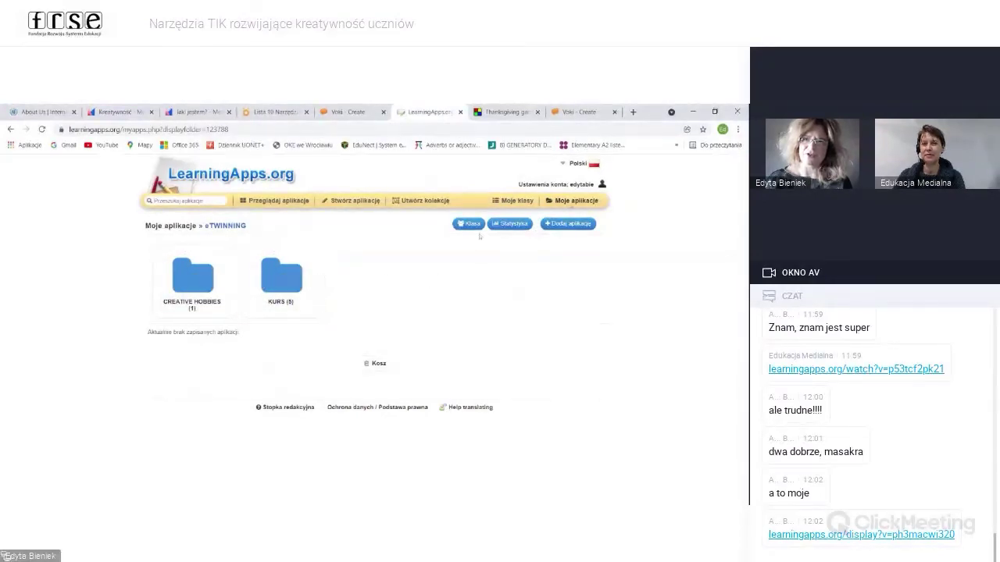
{"action": "left_click", "coordinate": [510, 224]}
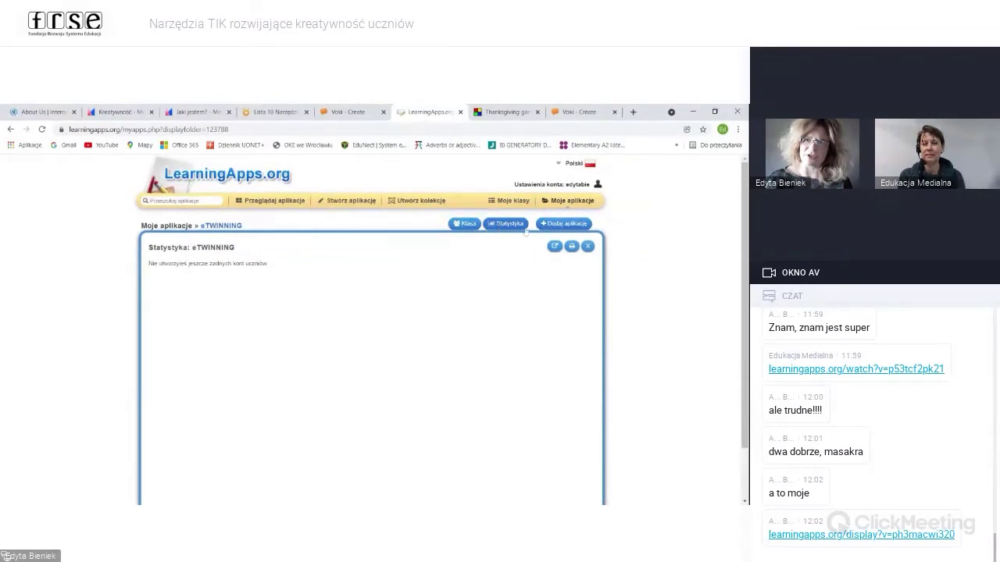
{"action": "left_click", "coordinate": [588, 247]}
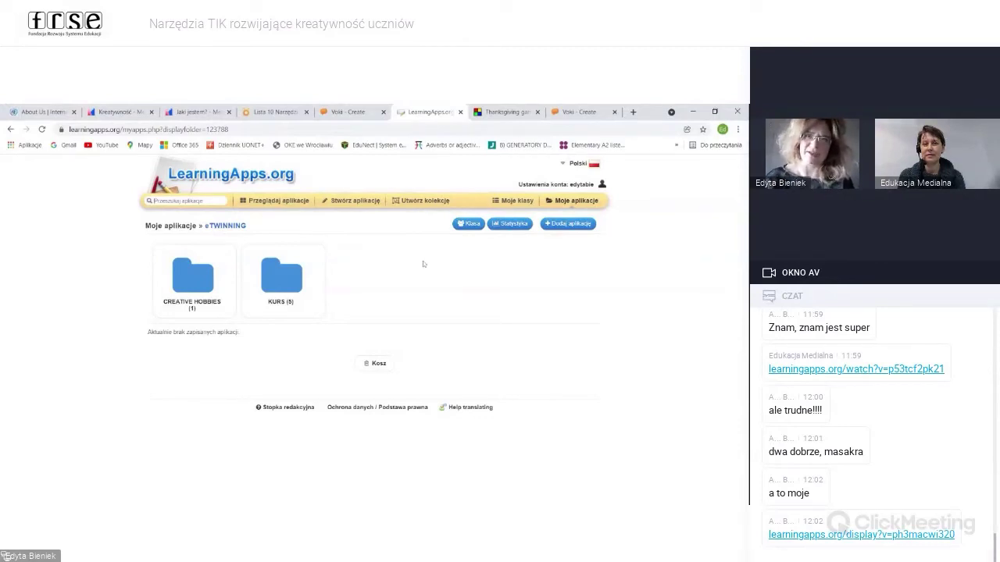
{"action": "left_click", "coordinate": [581, 202]}
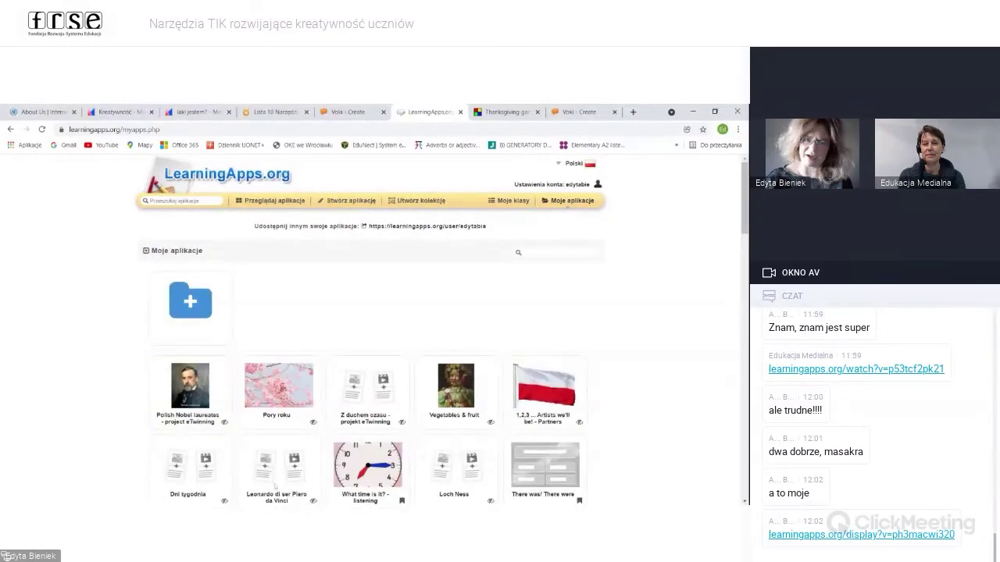
{"action": "scroll", "coordinate": [414, 391], "scroll_direction": "down", "scroll_amount": 1}
{"action": "scroll", "coordinate": [437, 414], "scroll_direction": "up", "scroll_amount": 1}
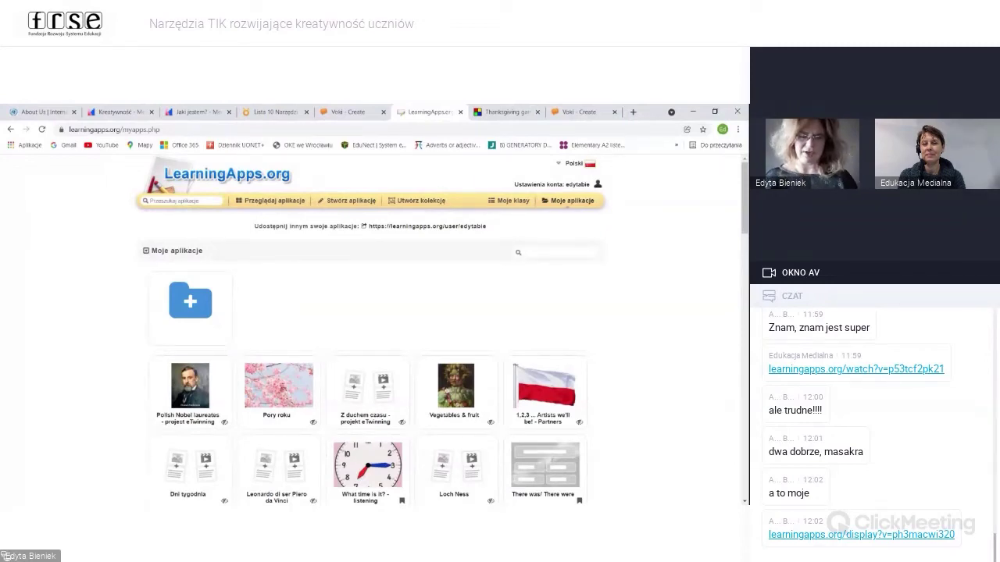
Step: Open the page for creating an application and examine the available exercise templates
{"action": "left_click", "coordinate": [356, 201]}
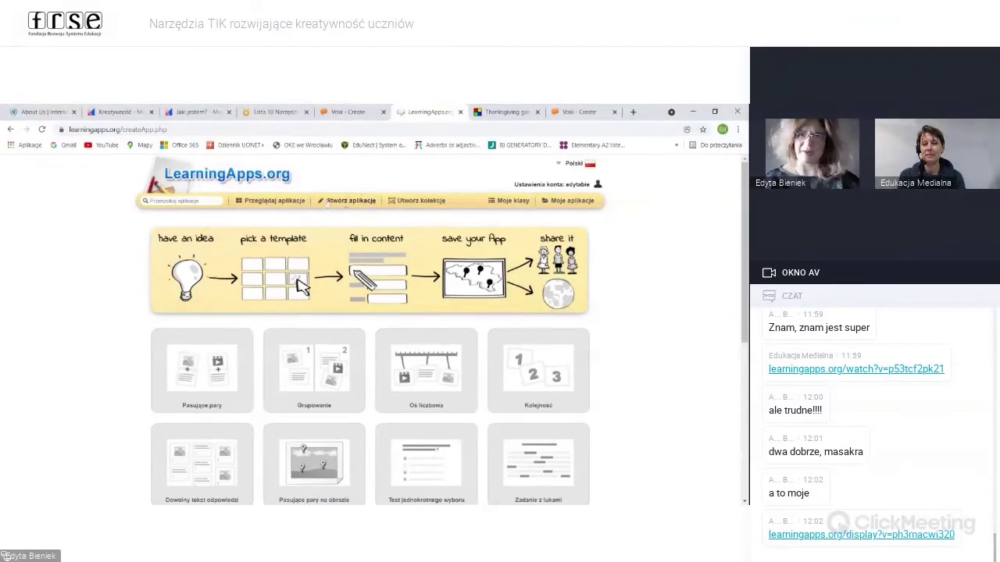
{"action": "scroll", "coordinate": [485, 365], "scroll_direction": "down", "scroll_amount": 1}
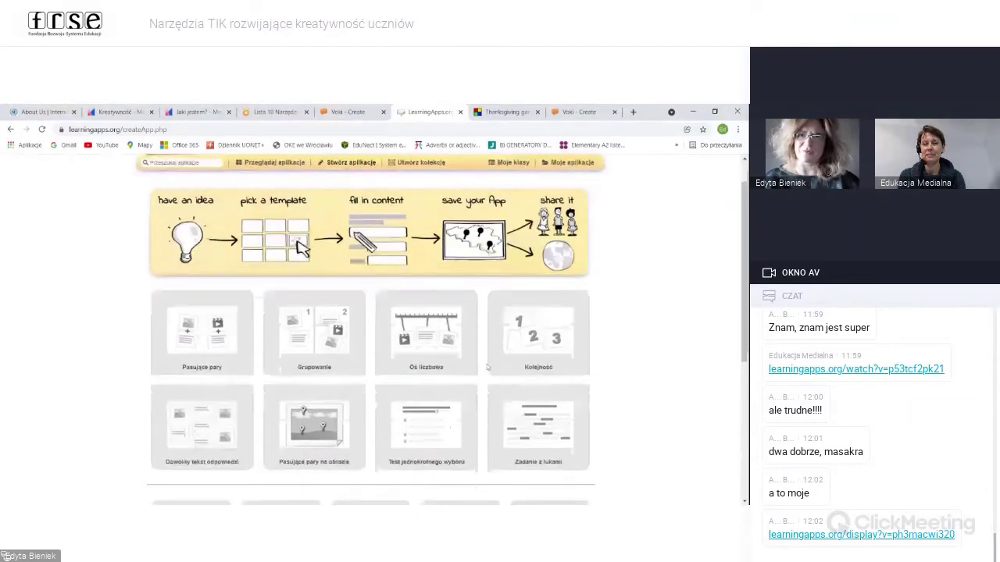
{"action": "scroll", "coordinate": [363, 413], "scroll_direction": "down", "scroll_amount": 1}
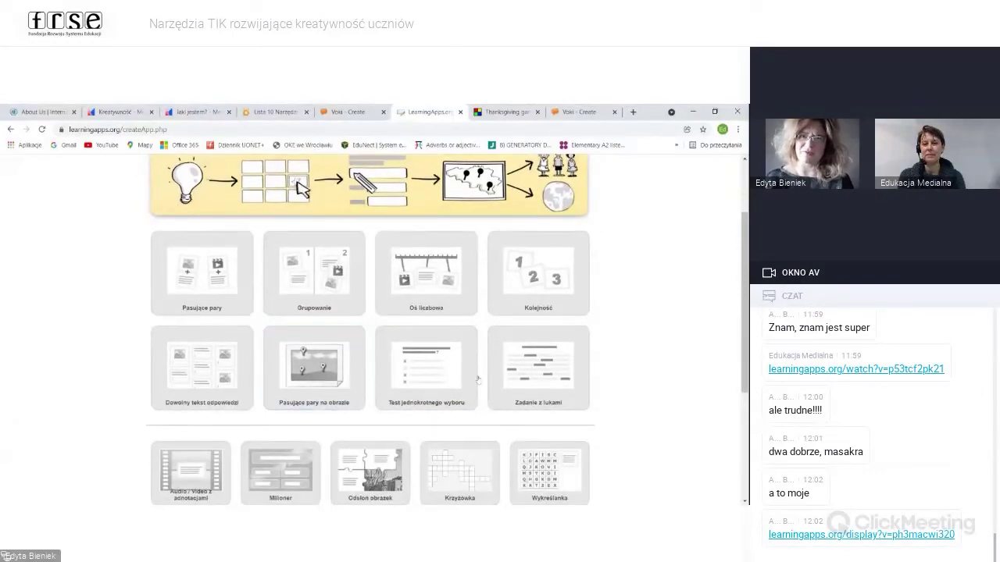
{"action": "scroll", "coordinate": [474, 380], "scroll_direction": "up", "scroll_amount": 3}
{"action": "scroll", "coordinate": [474, 381], "scroll_direction": "up", "scroll_amount": 1}
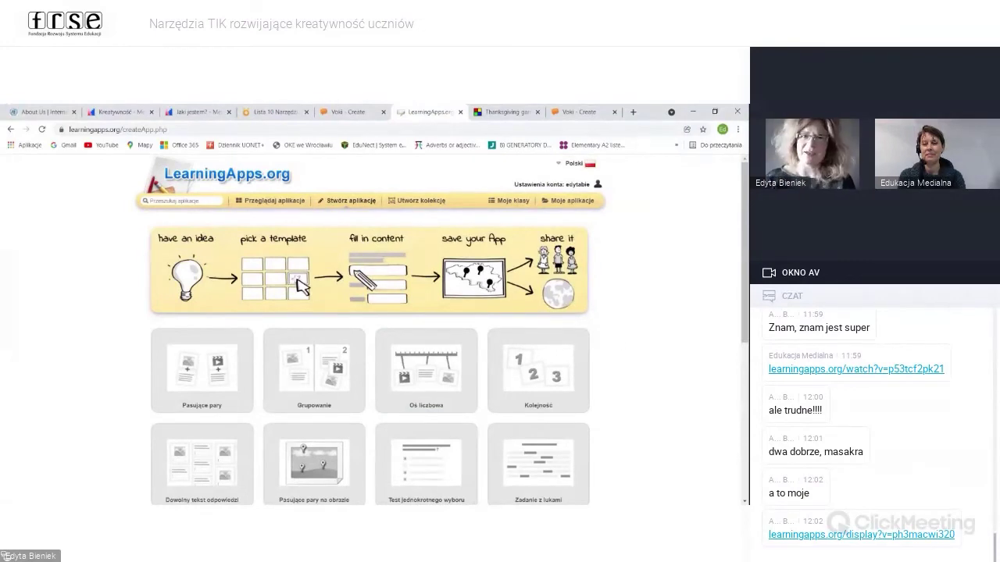
{"action": "scroll", "coordinate": [518, 306], "scroll_direction": "down", "scroll_amount": 2}
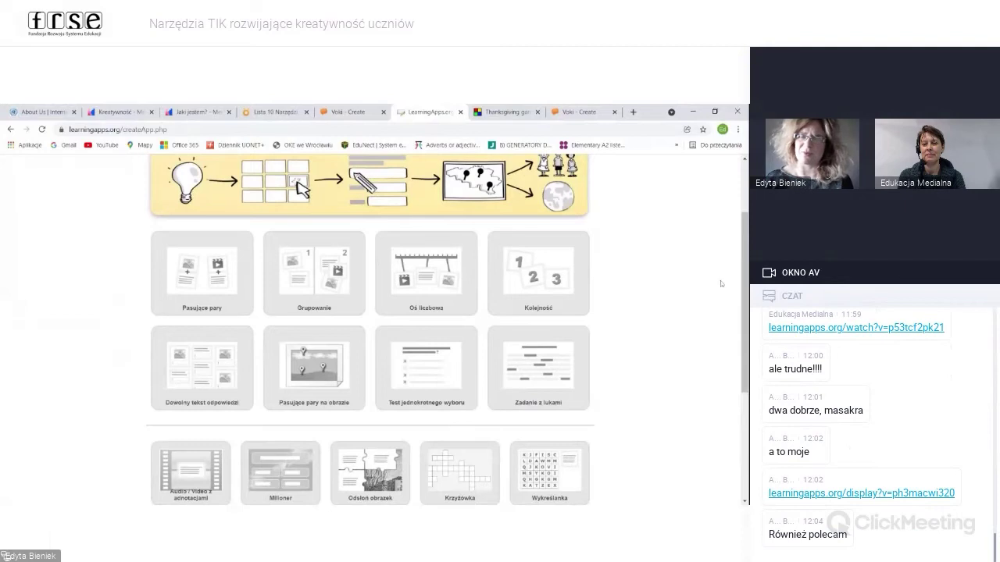
{"action": "scroll", "coordinate": [675, 329], "scroll_direction": "up", "scroll_amount": 1}
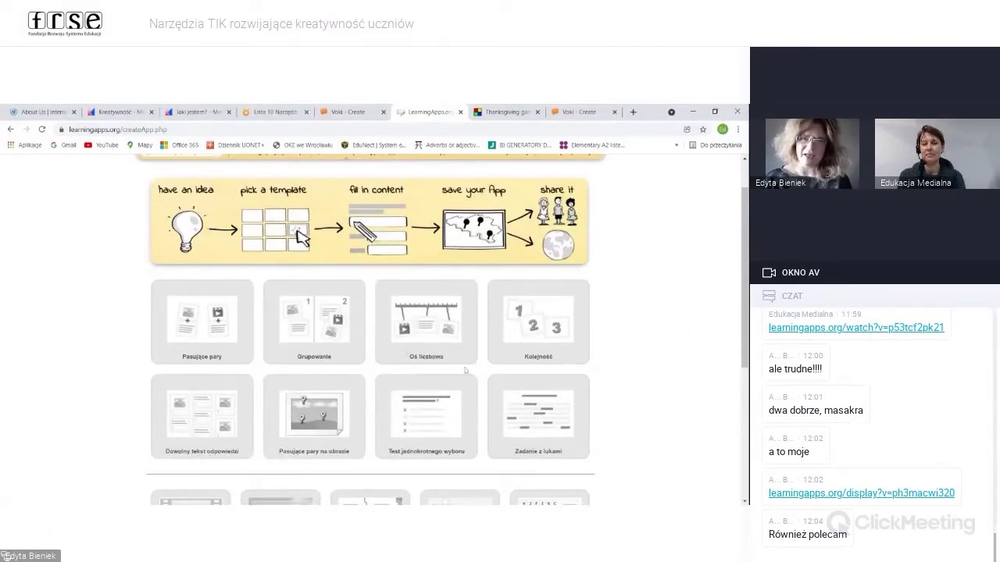
{"action": "scroll", "coordinate": [303, 356], "scroll_direction": "up", "scroll_amount": 2}
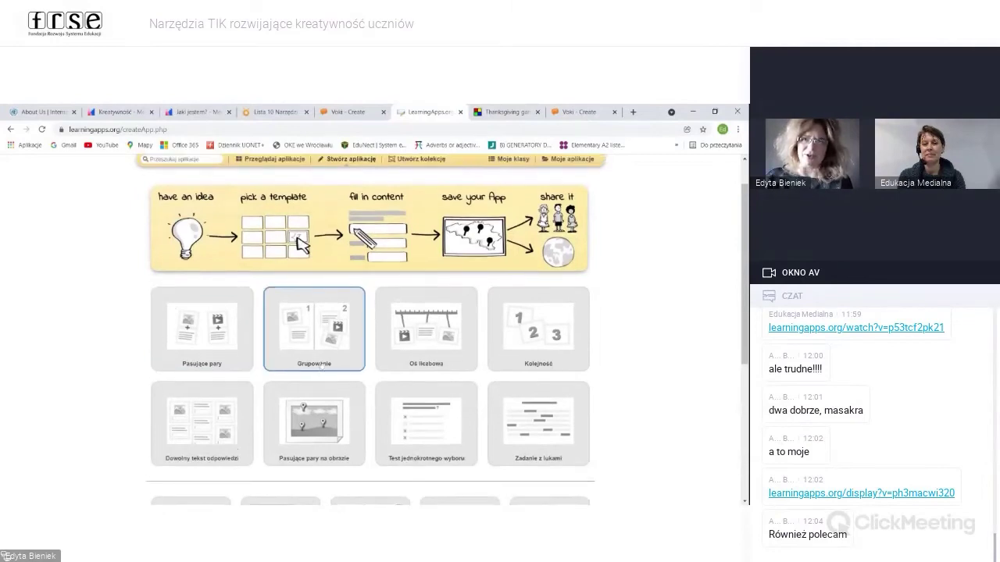
{"action": "scroll", "coordinate": [297, 375], "scroll_direction": "down", "scroll_amount": 1}
{"action": "scroll", "coordinate": [296, 377], "scroll_direction": "down", "scroll_amount": 2}
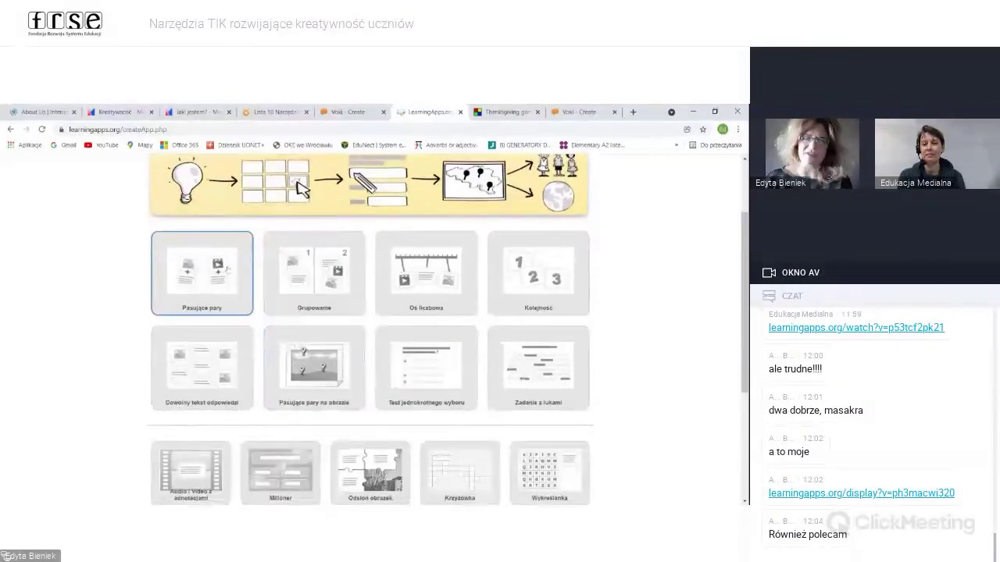
Step: Preview the first two examples of the "Pasujące pary" template and start a new application from it
{"action": "left_click", "coordinate": [203, 287]}
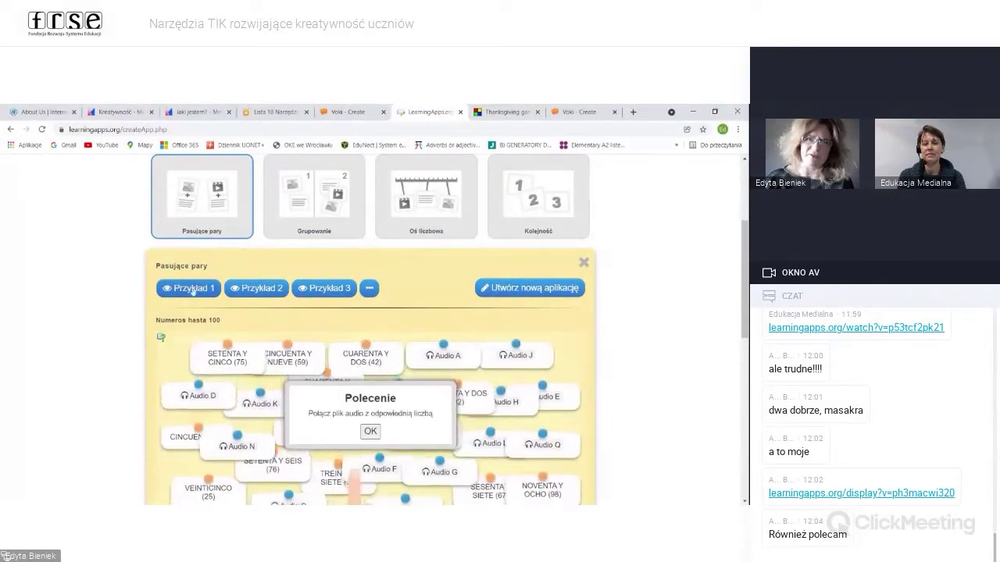
{"action": "left_click", "coordinate": [263, 288]}
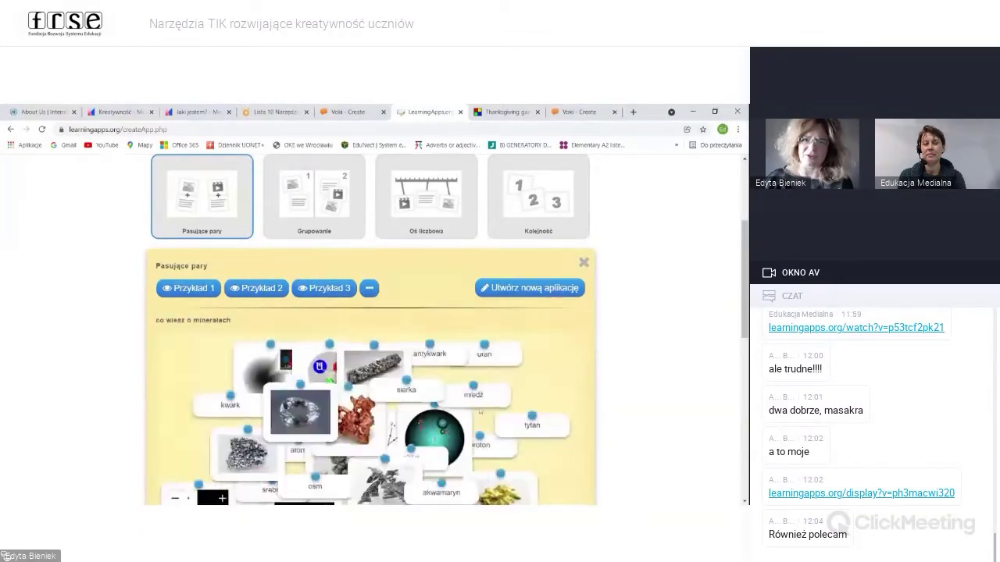
{"action": "left_click", "coordinate": [519, 290]}
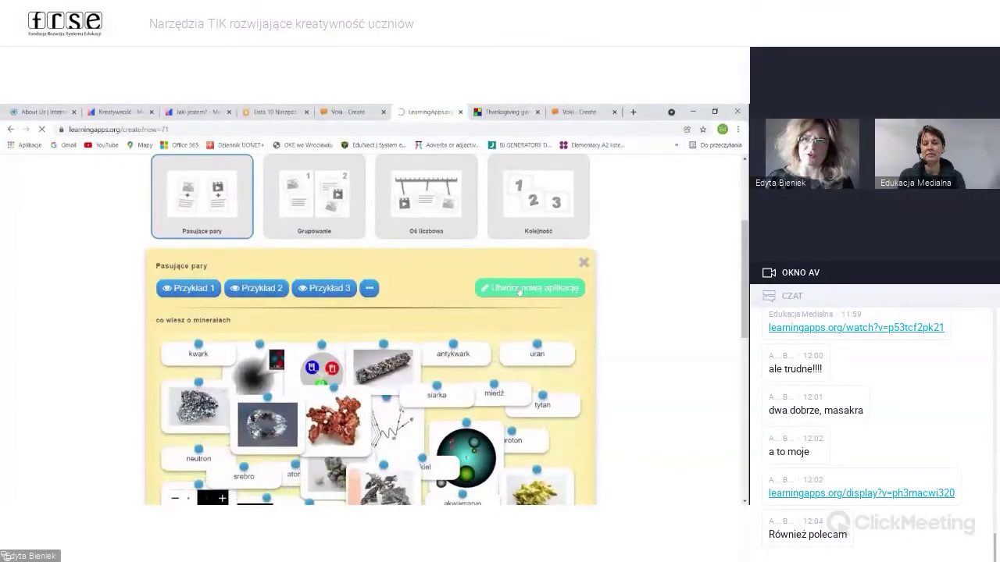
Step: Replace the default title of the new matching-pairs application with "Zima"
{"action": "left_click", "coordinate": [202, 249]}
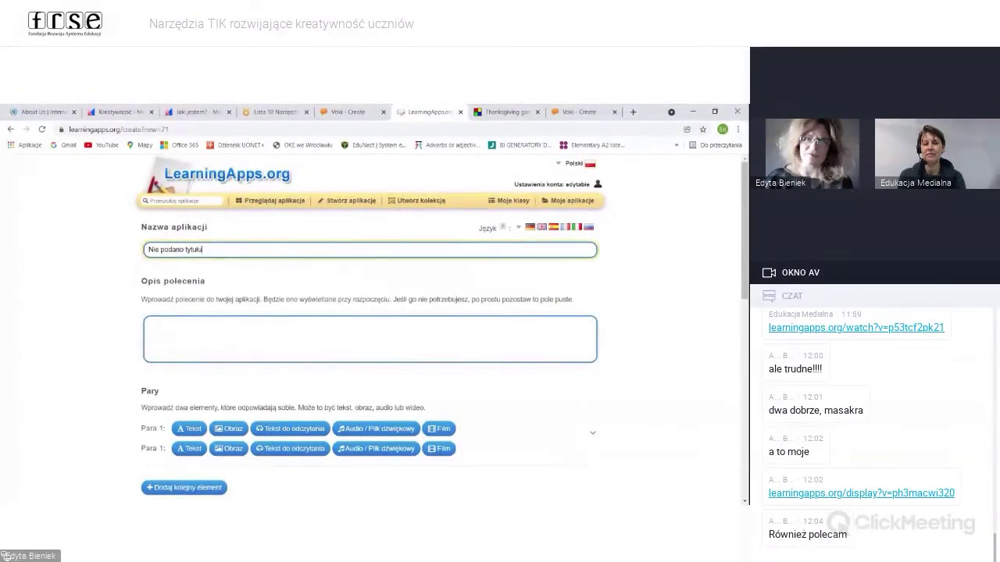
{"action": "key", "text": "BackSpace"}
{"action": "key", "text": "BackSpace"}
{"action": "key", "text": "BackSpace"}
{"action": "key", "text": "BackSpace"}
{"action": "key", "text": "BackSpace"}
{"action": "key", "text": "BackSpace"}
{"action": "key", "text": "BackSpace"}
{"action": "key", "text": "BackSpace"}
{"action": "key", "text": "BackSpace"}
{"action": "key", "text": "BackSpace"}
{"action": "key", "text": "BackSpace"}
{"action": "key", "text": "BackSpace"}
{"action": "key", "text": "BackSpace"}
{"action": "key", "text": "BackSpace"}
{"action": "key", "text": "BackSpace"}
{"action": "key", "text": "BackSpace"}
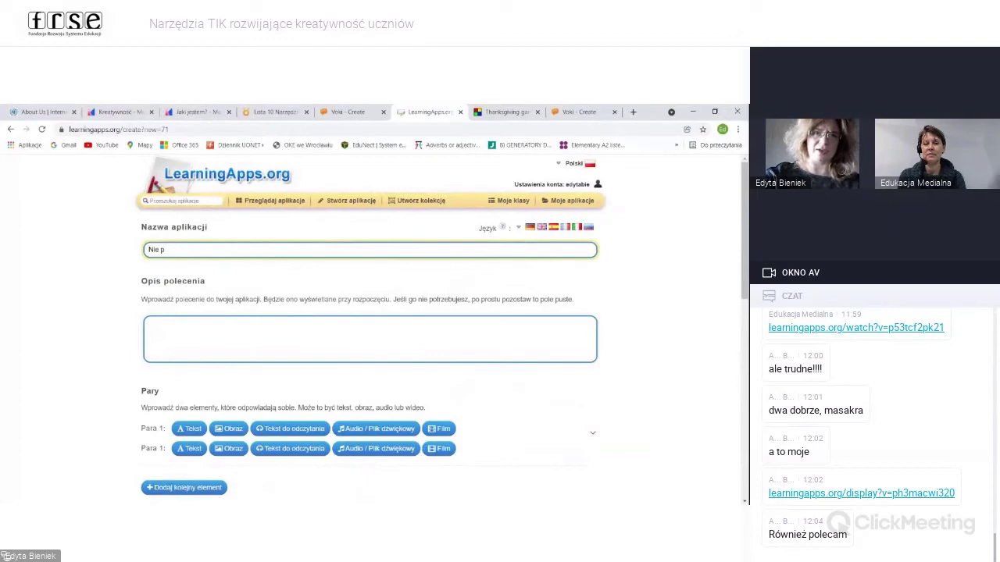
{"action": "type", "text": "Zima"}
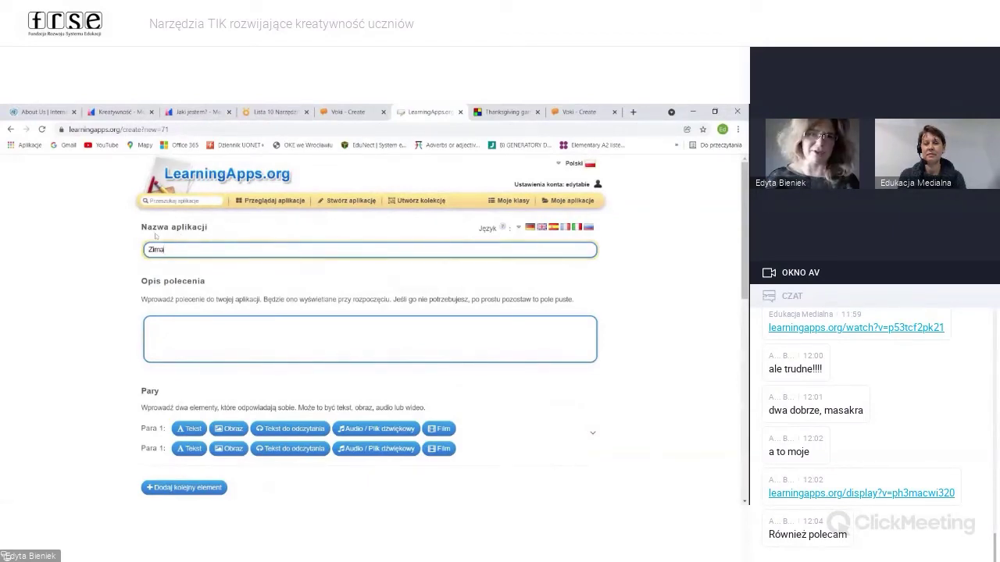
Step: Fill in the first pair with two text elements, "śnieg" and "snow"
{"action": "scroll", "coordinate": [234, 368], "scroll_direction": "down", "scroll_amount": 2}
{"action": "scroll", "coordinate": [234, 366], "scroll_direction": "down", "scroll_amount": 3}
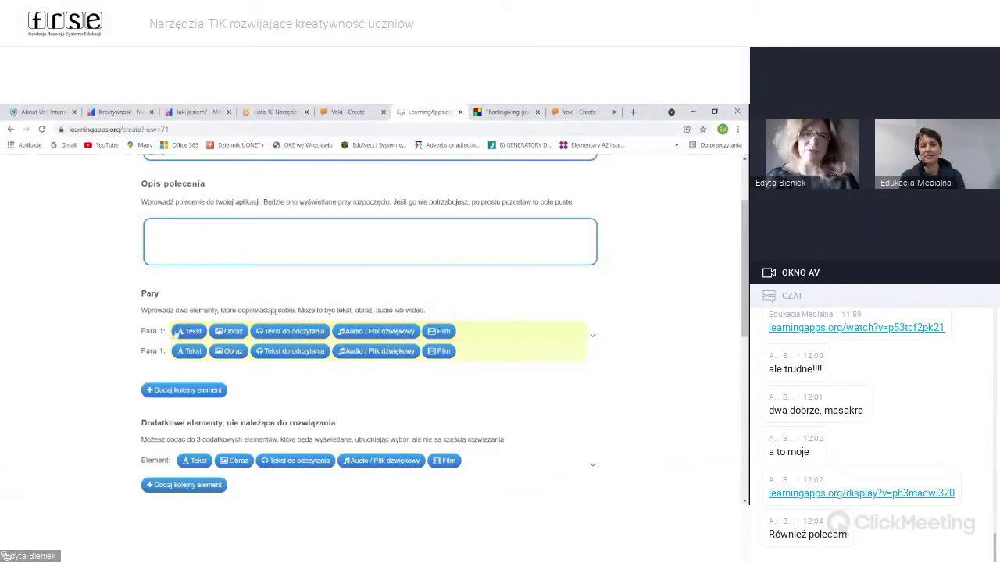
{"action": "left_click", "coordinate": [189, 331]}
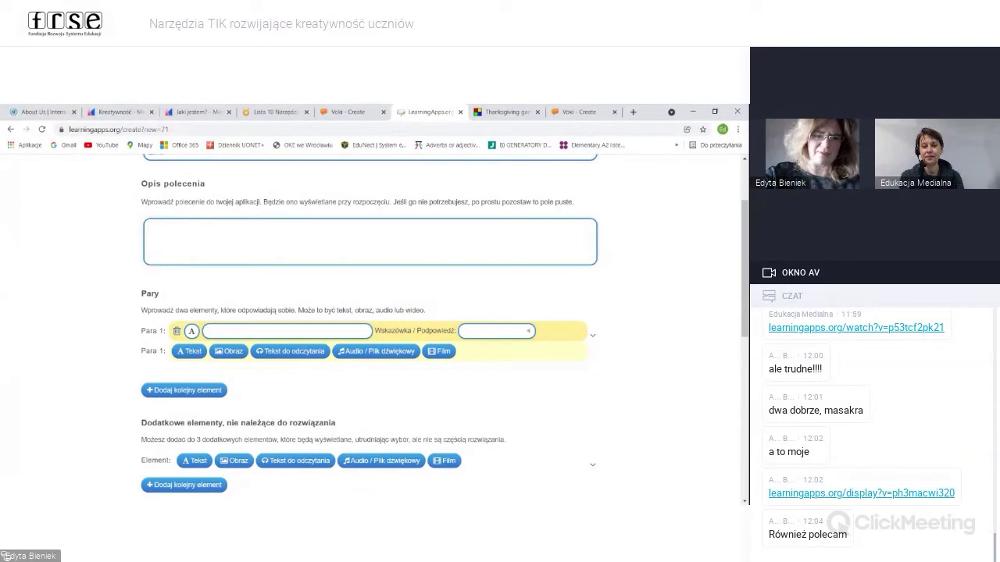
{"action": "type", "text": "śnieg"}
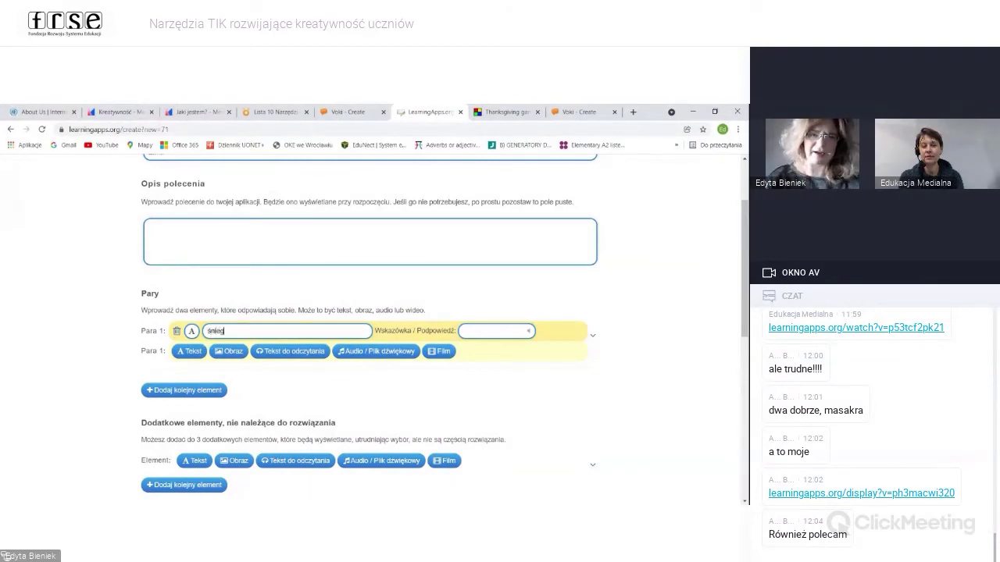
{"action": "left_click", "coordinate": [189, 351]}
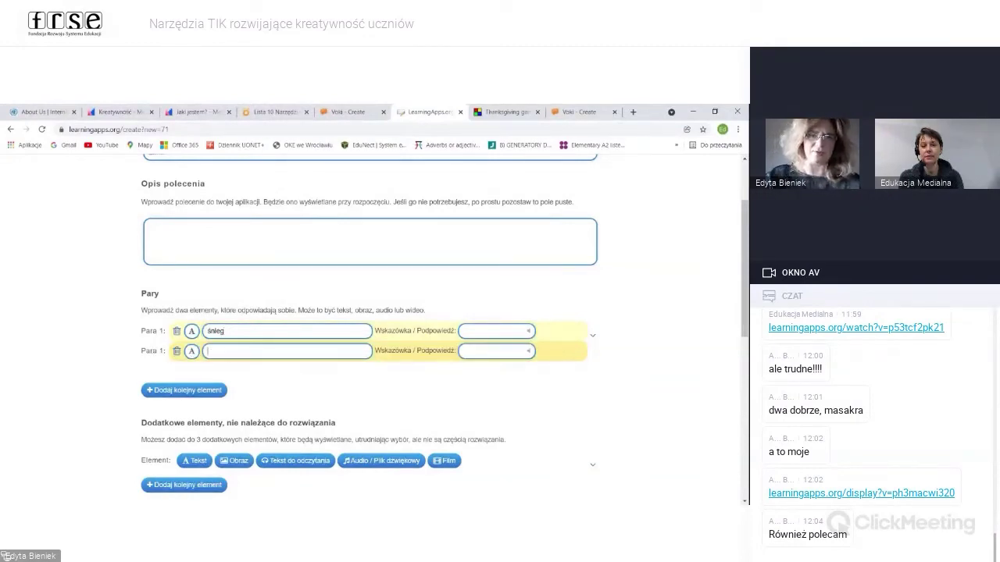
{"action": "type", "text": "snow"}
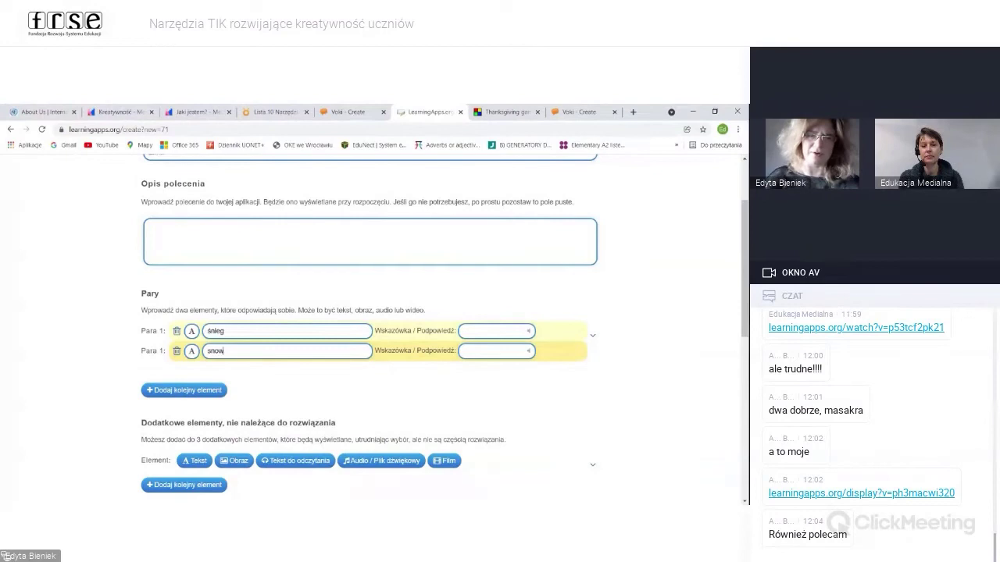
Step: Add a second pair and set its first element to the plain green Christmas tree image found by searching for "choinka"
{"action": "scroll", "coordinate": [211, 253], "scroll_direction": "down", "scroll_amount": 1}
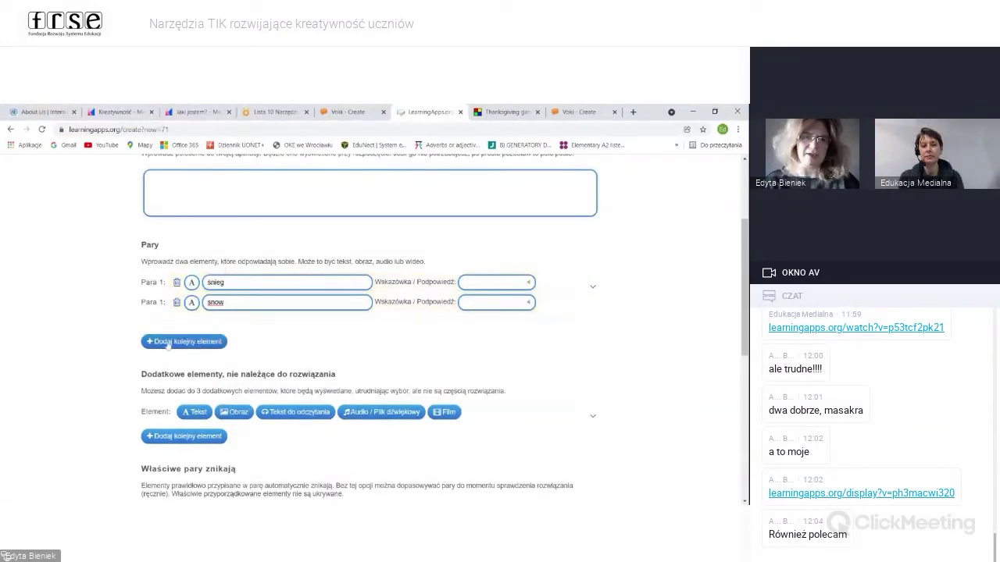
{"action": "left_click", "coordinate": [198, 346]}
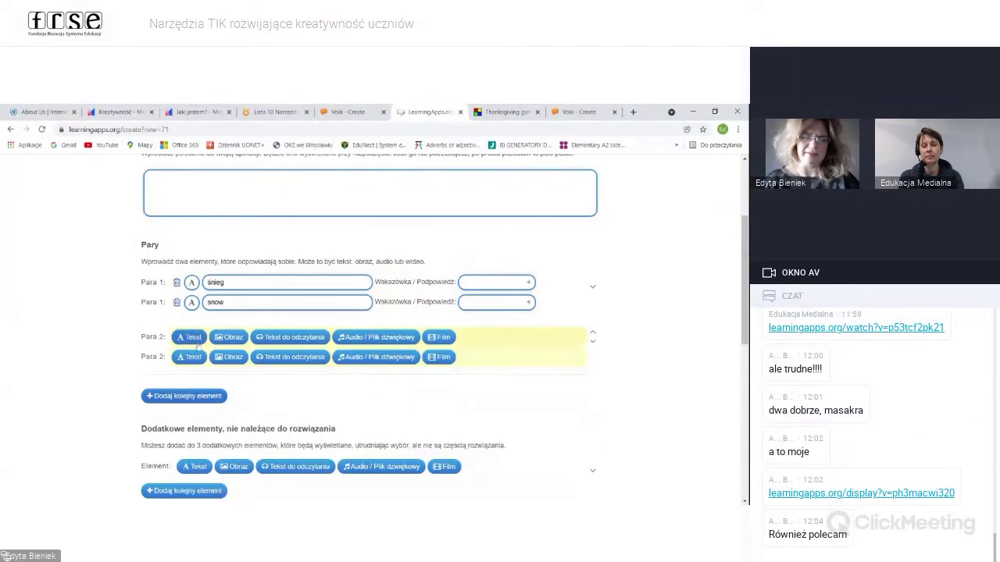
{"action": "left_click", "coordinate": [236, 342]}
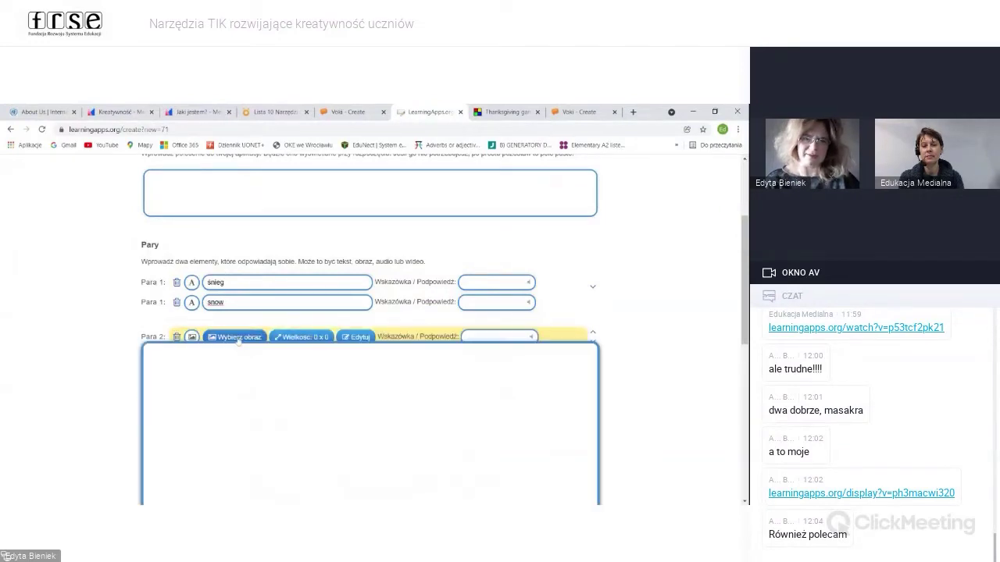
{"action": "scroll", "coordinate": [375, 328], "scroll_direction": "down", "scroll_amount": 2}
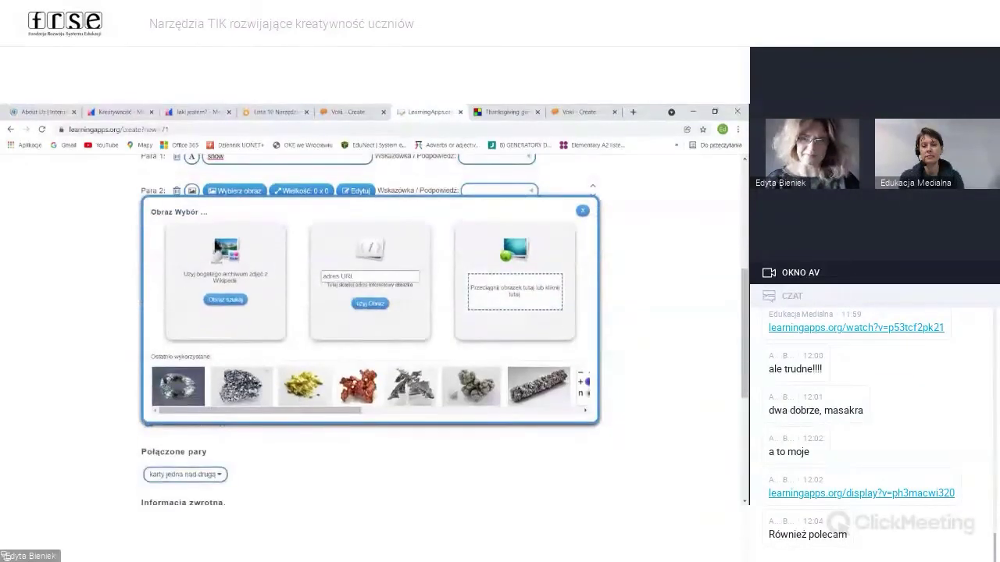
{"action": "left_click", "coordinate": [227, 300]}
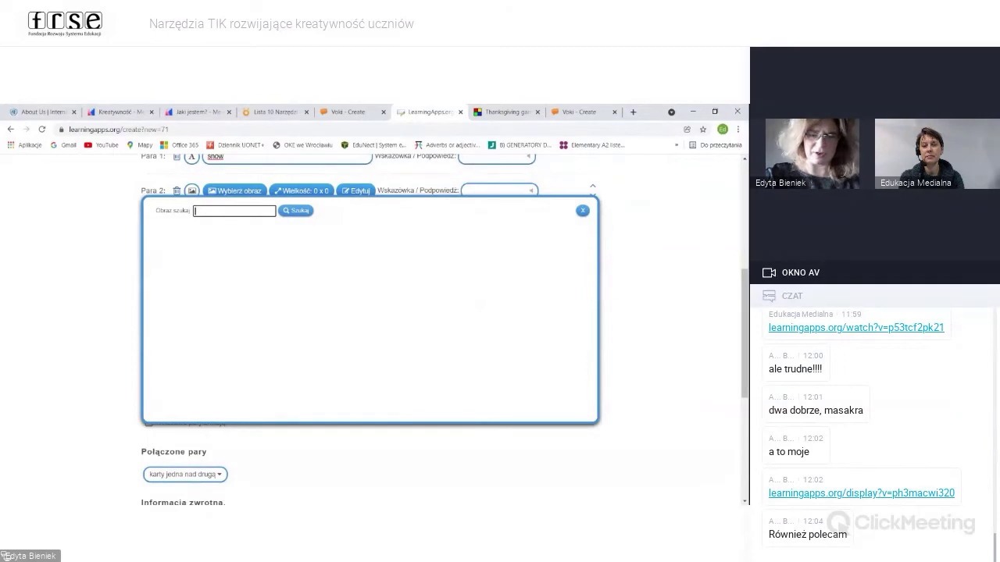
{"action": "type", "text": "choinka"}
{"action": "left_click", "coordinate": [299, 211]}
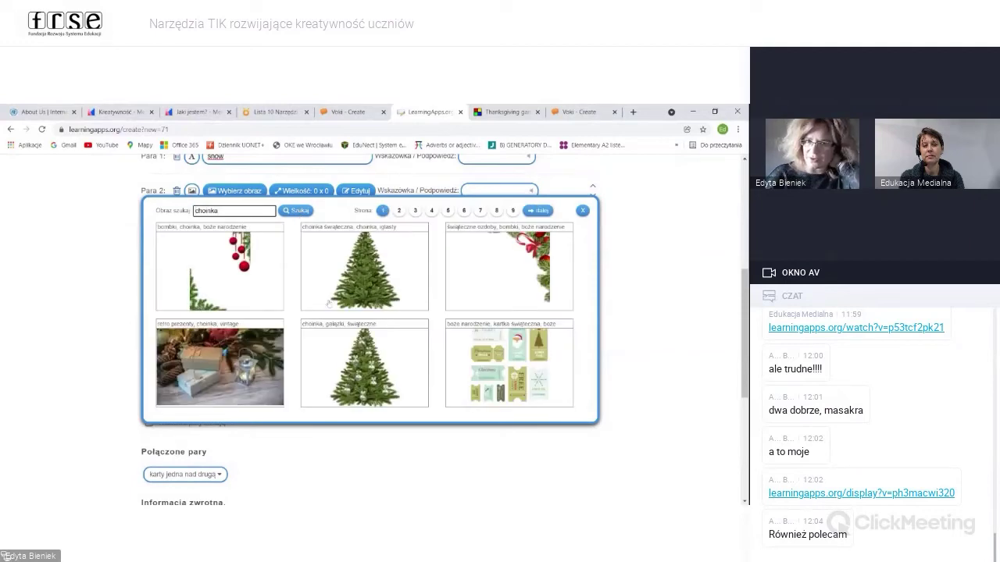
{"action": "left_click", "coordinate": [372, 290]}
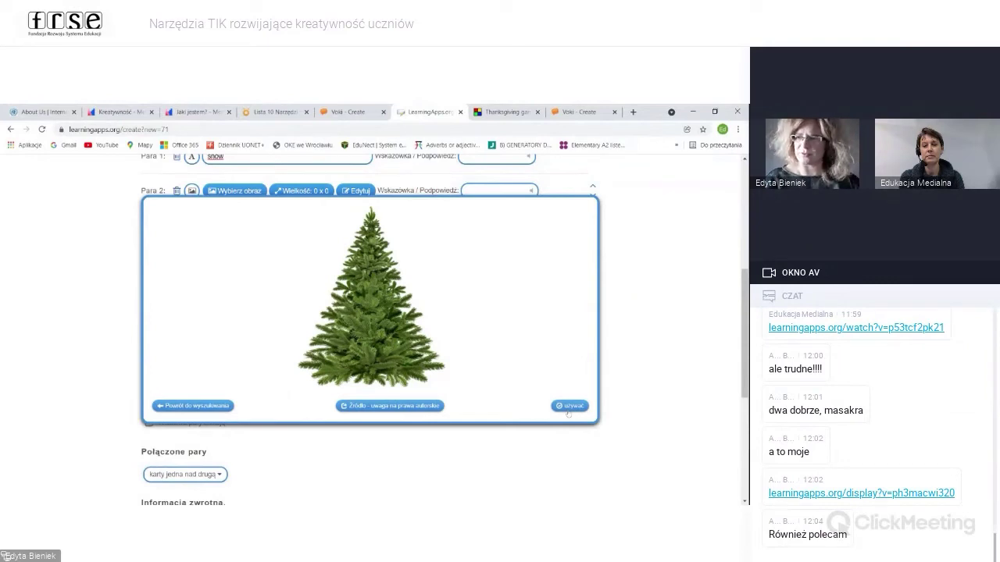
{"action": "left_click", "coordinate": [574, 406]}
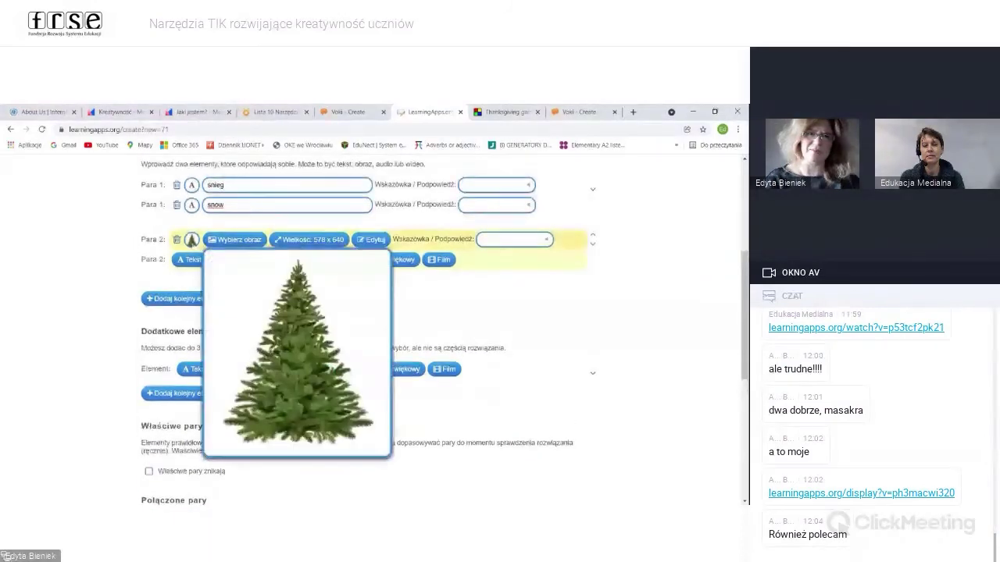
Step: Make the second element of the second pair the text "Christmas Tree"
{"action": "left_click", "coordinate": [193, 259]}
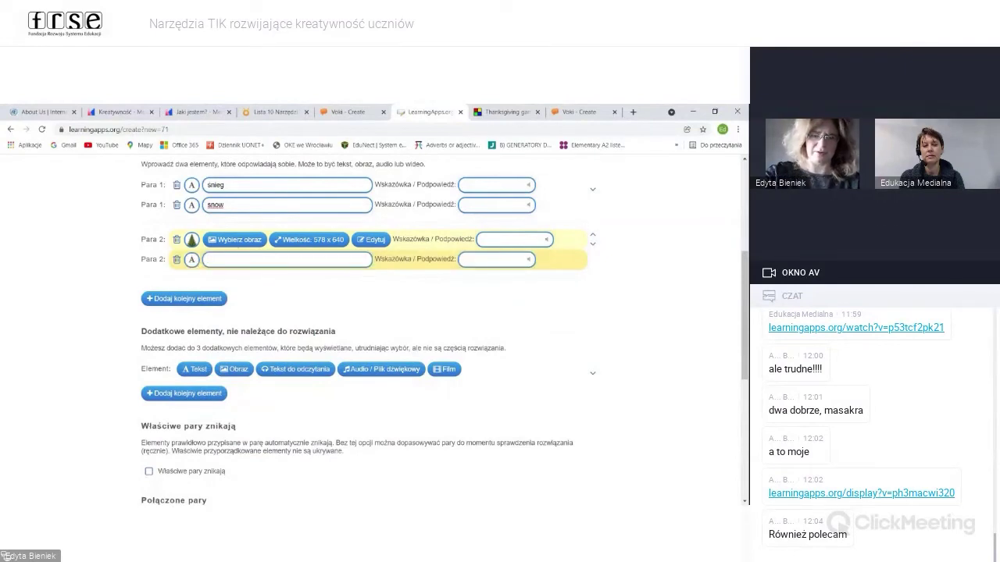
{"action": "type", "text": "Christmas"}
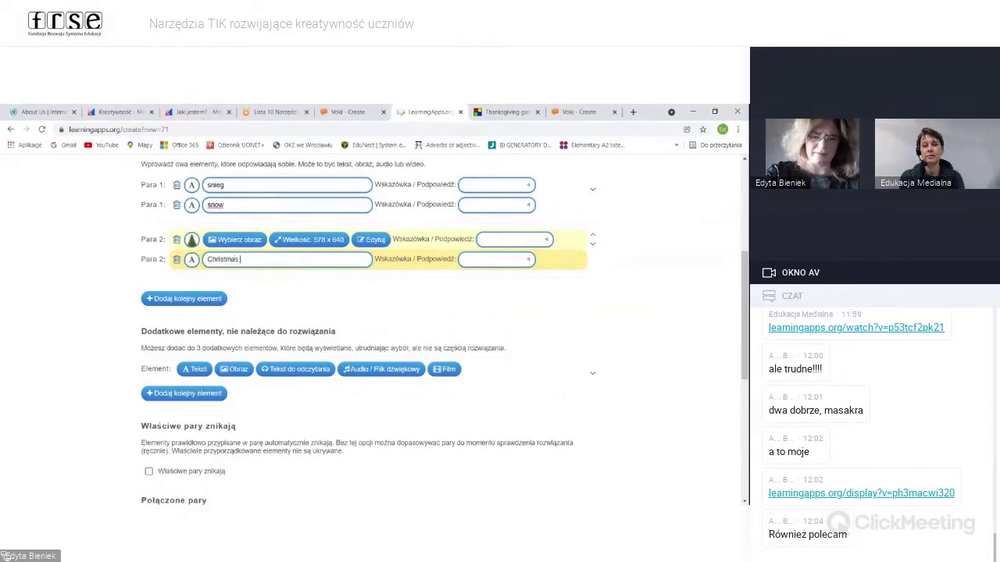
{"action": "type", "text": " Tree"}
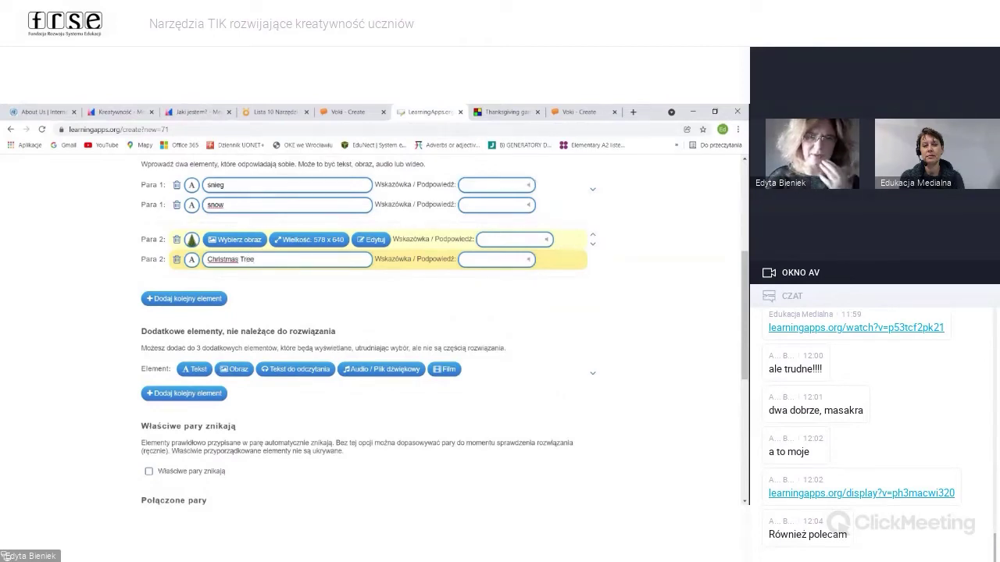
Step: Add a third pair that matches the English read-aloud text "Snowman" with the text "bałwan"
{"action": "left_click", "coordinate": [183, 299]}
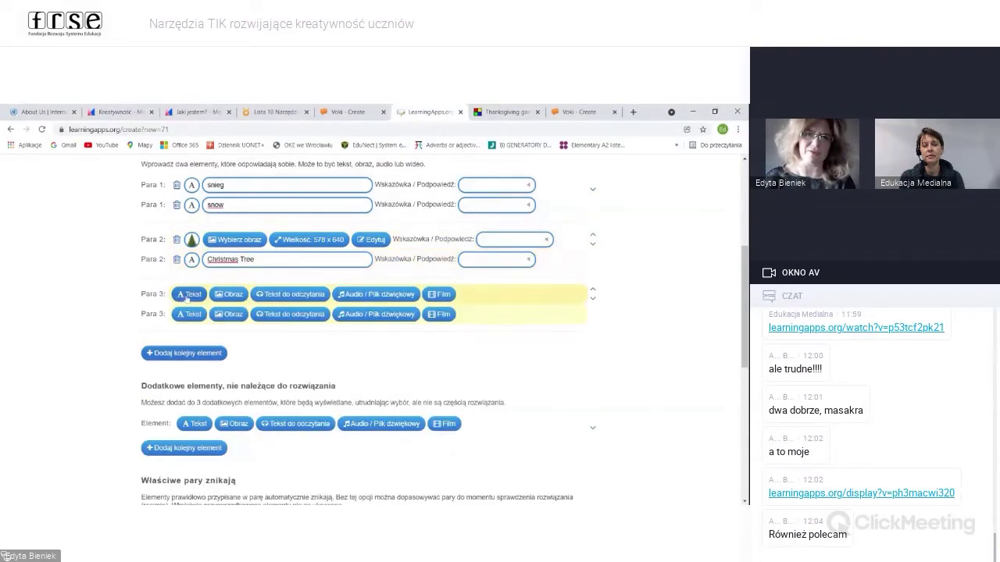
{"action": "left_click", "coordinate": [298, 300]}
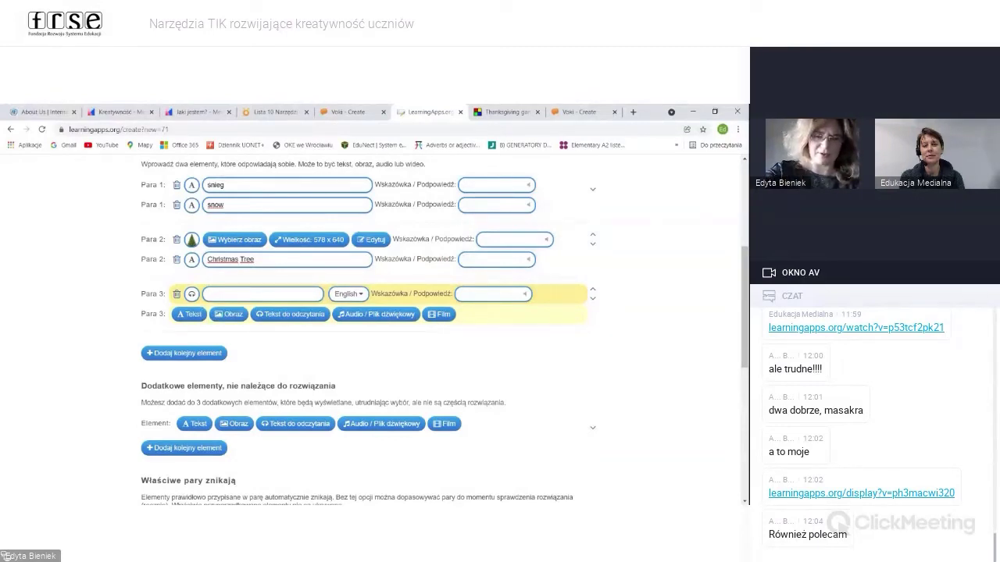
{"action": "type", "text": "Sno"}
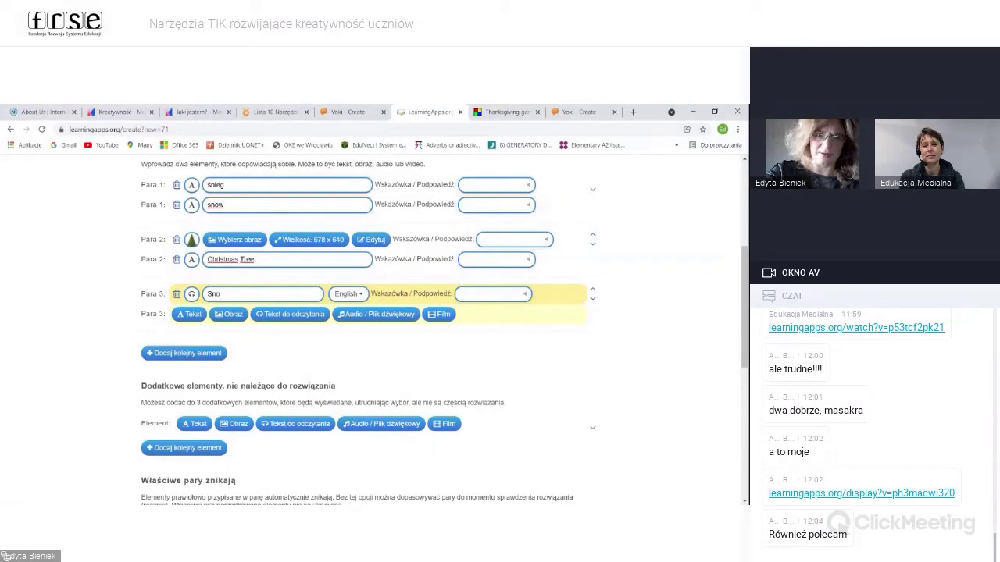
{"action": "type", "text": "wman"}
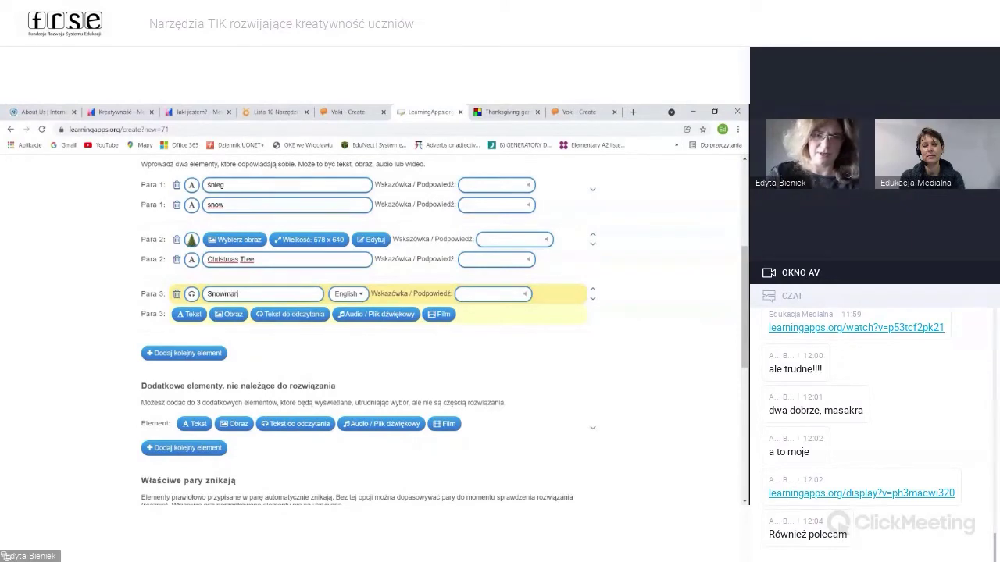
{"action": "left_click", "coordinate": [193, 315]}
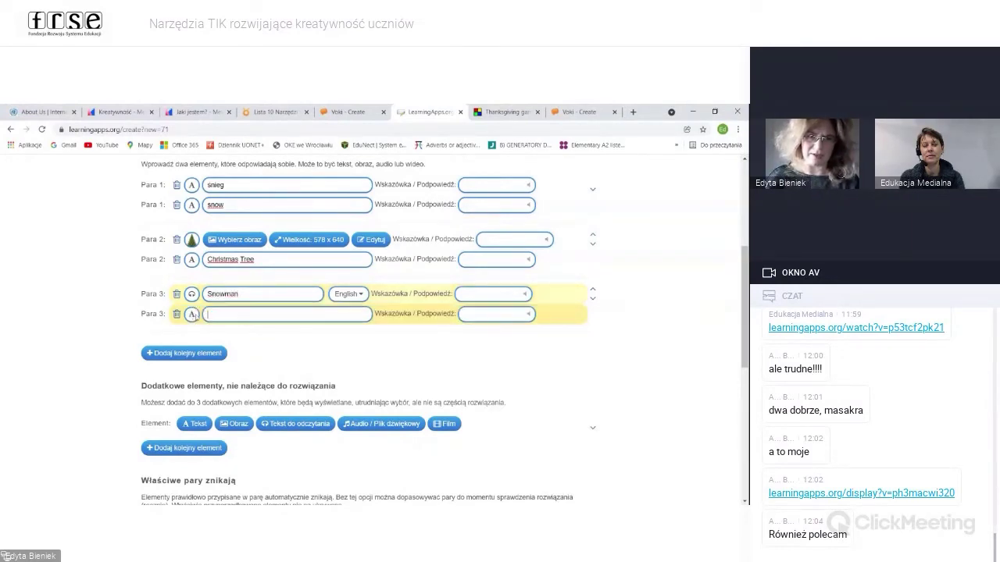
{"action": "type", "text": "bałwan"}
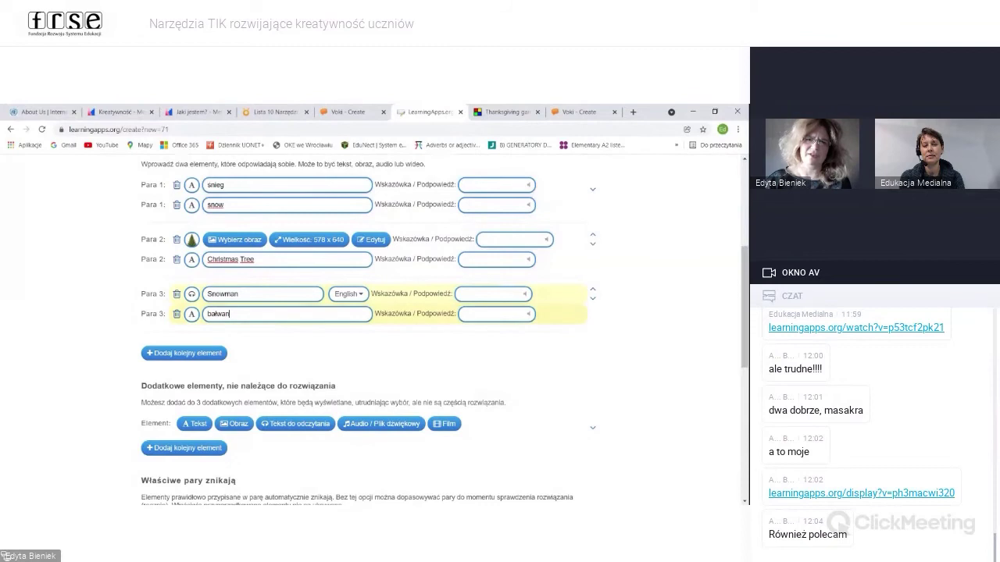
Step: Extend the application's title to "Zima - Winter"
{"action": "scroll", "coordinate": [367, 328], "scroll_direction": "up", "scroll_amount": 3}
{"action": "scroll", "coordinate": [367, 329], "scroll_direction": "down", "scroll_amount": 1}
{"action": "scroll", "coordinate": [308, 392], "scroll_direction": "up", "scroll_amount": 3}
{"action": "scroll", "coordinate": [309, 392], "scroll_direction": "down", "scroll_amount": 3}
{"action": "scroll", "coordinate": [308, 392], "scroll_direction": "up", "scroll_amount": 4}
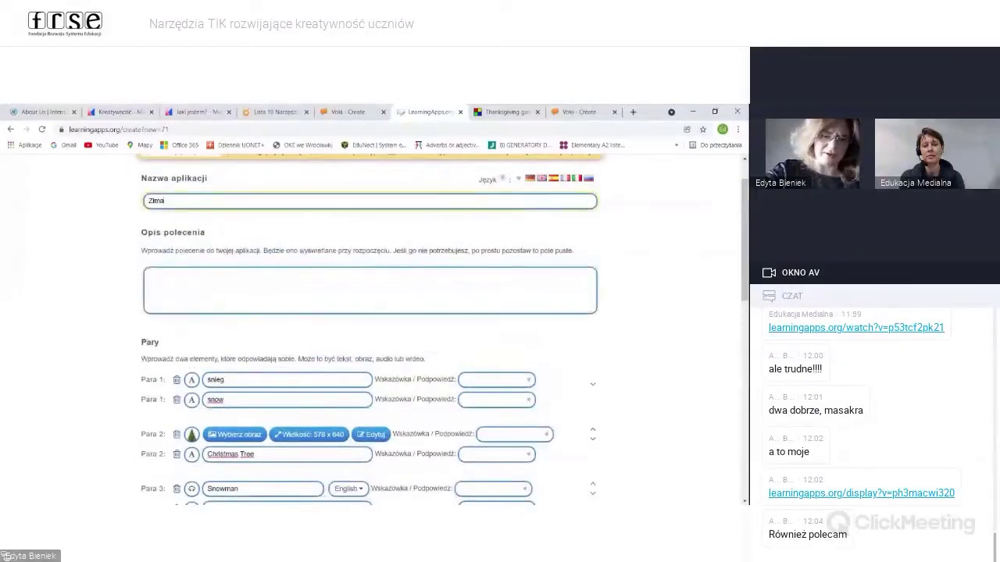
{"action": "type", "text": "- W"}
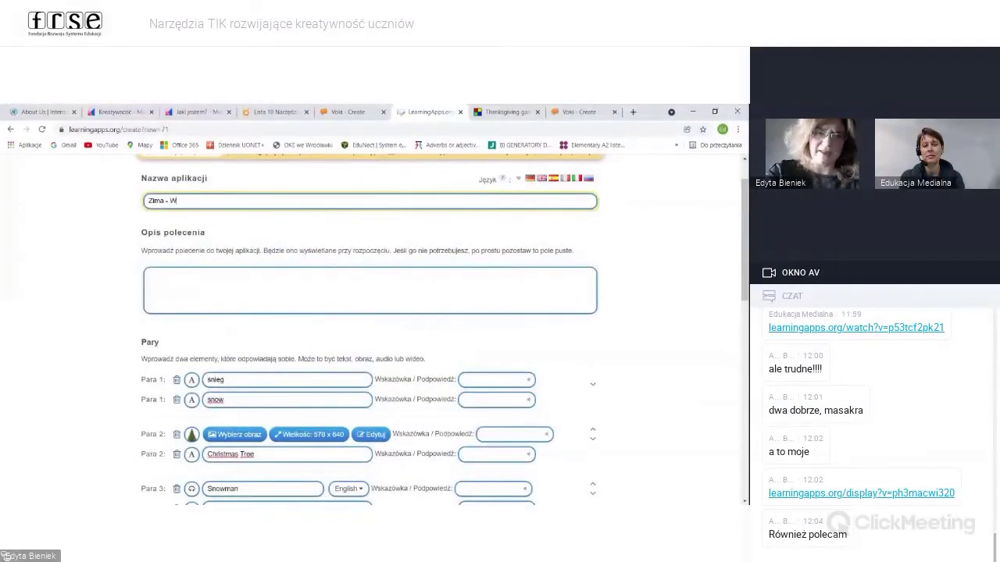
{"action": "type", "text": "inte"}
Step: Enable the "Właściwe pary znikają" option so that correctly matched pairs disappear
{"action": "scroll", "coordinate": [317, 349], "scroll_direction": "down", "scroll_amount": 3}
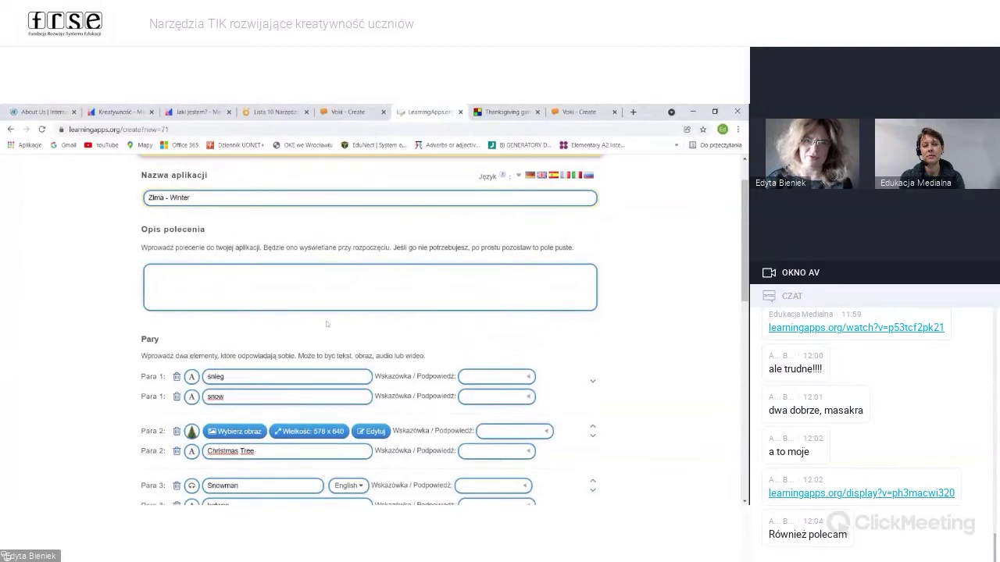
{"action": "scroll", "coordinate": [317, 350], "scroll_direction": "down", "scroll_amount": 4}
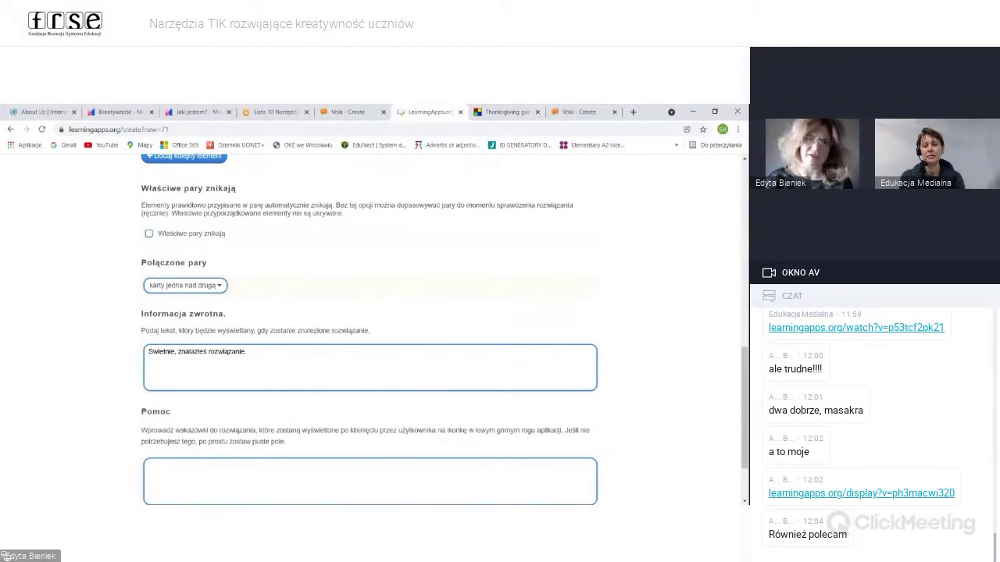
{"action": "scroll", "coordinate": [441, 328], "scroll_direction": "up", "scroll_amount": 1}
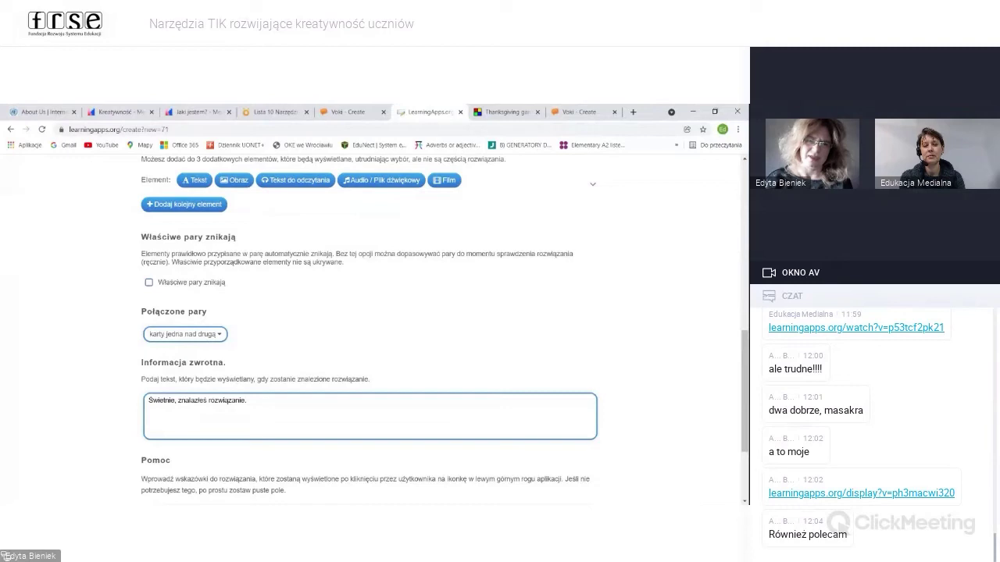
{"action": "scroll", "coordinate": [335, 364], "scroll_direction": "down", "scroll_amount": 3}
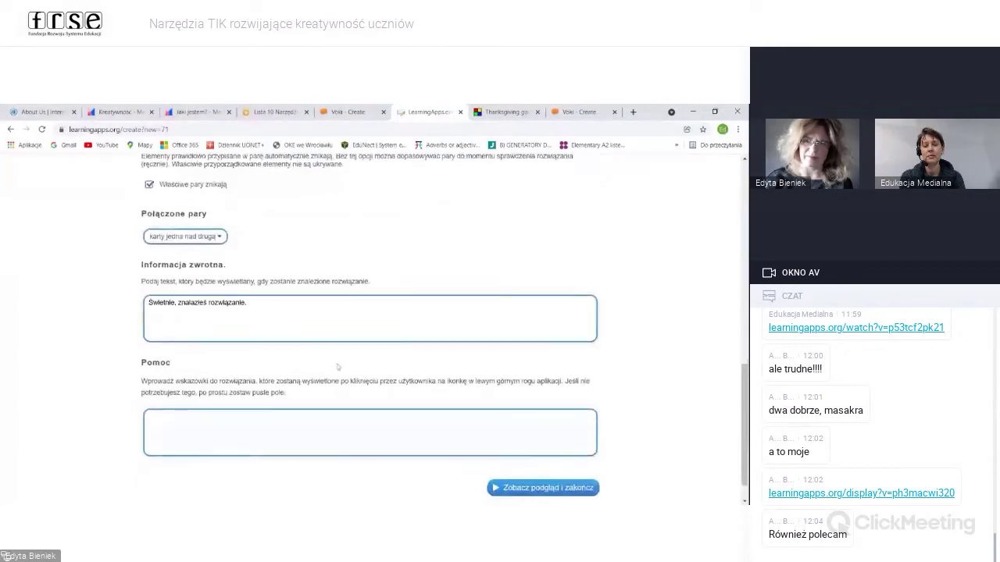
Step: Preview the finished application and test it by matching "snow" with "śnieg" and the audio card with "bałwan"
{"action": "left_click", "coordinate": [558, 456]}
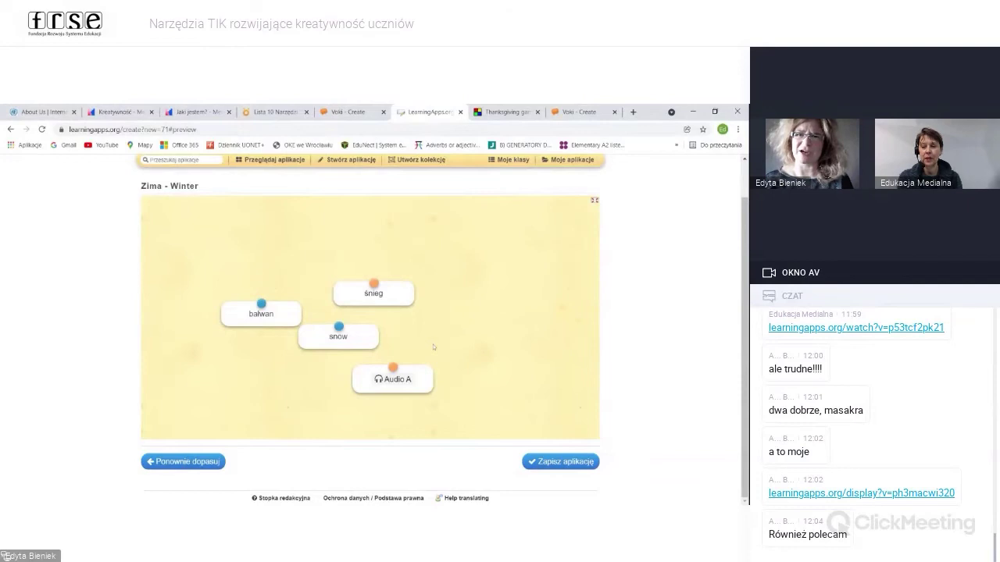
{"action": "left_click_drag", "start_coordinate": [346, 346], "coordinate": [378, 327]}
{"action": "left_click_drag", "start_coordinate": [401, 387], "coordinate": [266, 359]}
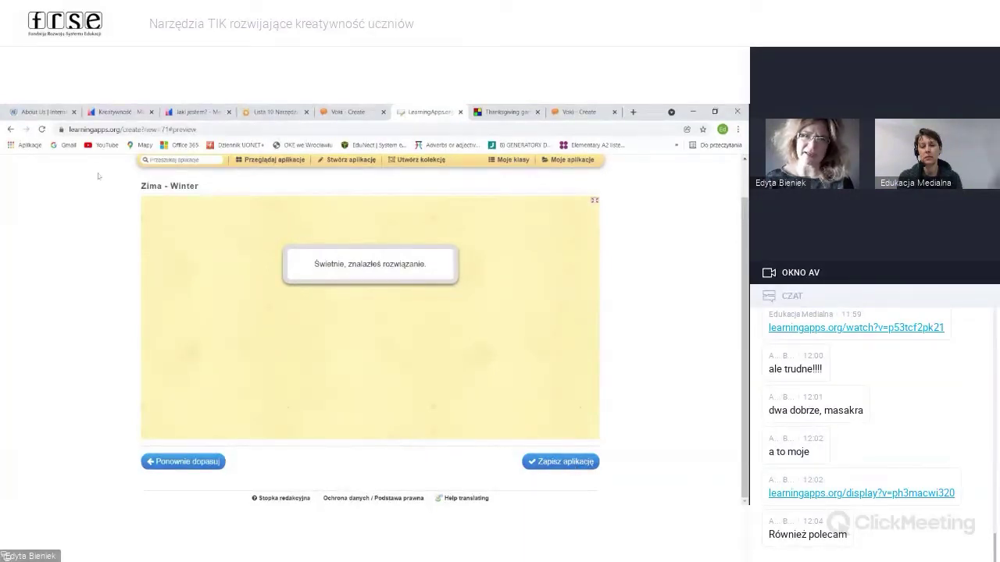
Step: Save the application and dismiss the hint about sharing it as a link
{"action": "left_click", "coordinate": [563, 462]}
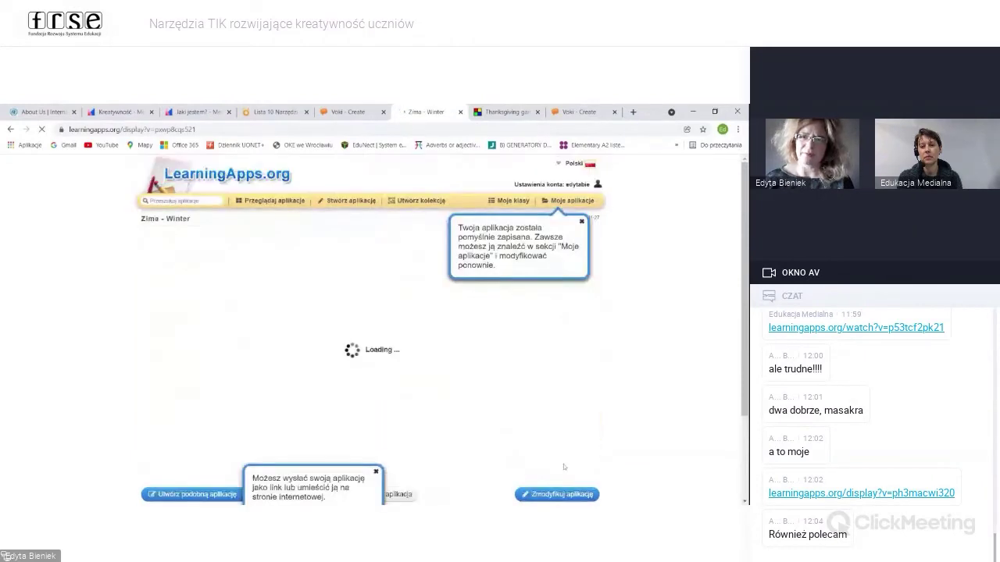
{"action": "scroll", "coordinate": [456, 405], "scroll_direction": "down", "scroll_amount": 2}
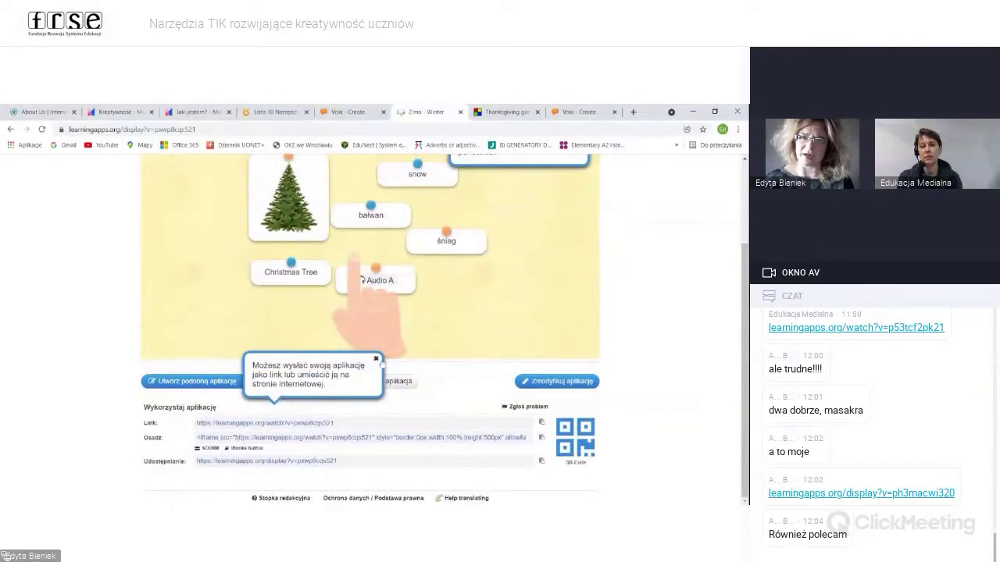
{"action": "left_click", "coordinate": [375, 360]}
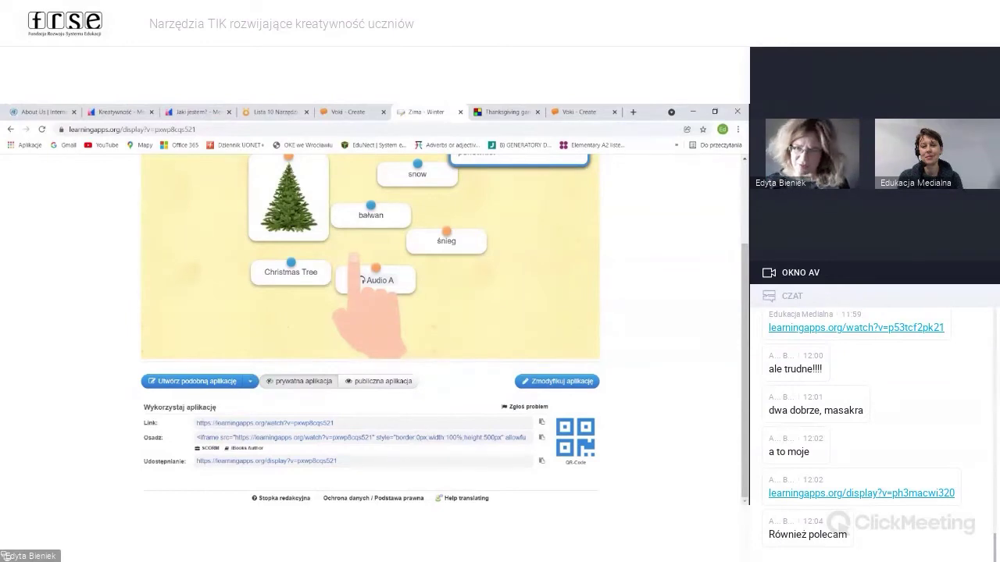
Step: Reopen the saved application for editing, disable the "Właściwe pary znikają" option and save it again
{"action": "left_click", "coordinate": [559, 386]}
{"action": "scroll", "coordinate": [207, 367], "scroll_direction": "down", "scroll_amount": 5}
{"action": "scroll", "coordinate": [208, 367], "scroll_direction": "down", "scroll_amount": 3}
{"action": "left_click", "coordinate": [148, 233]}
{"action": "scroll", "coordinate": [370, 367], "scroll_direction": "down", "scroll_amount": 3}
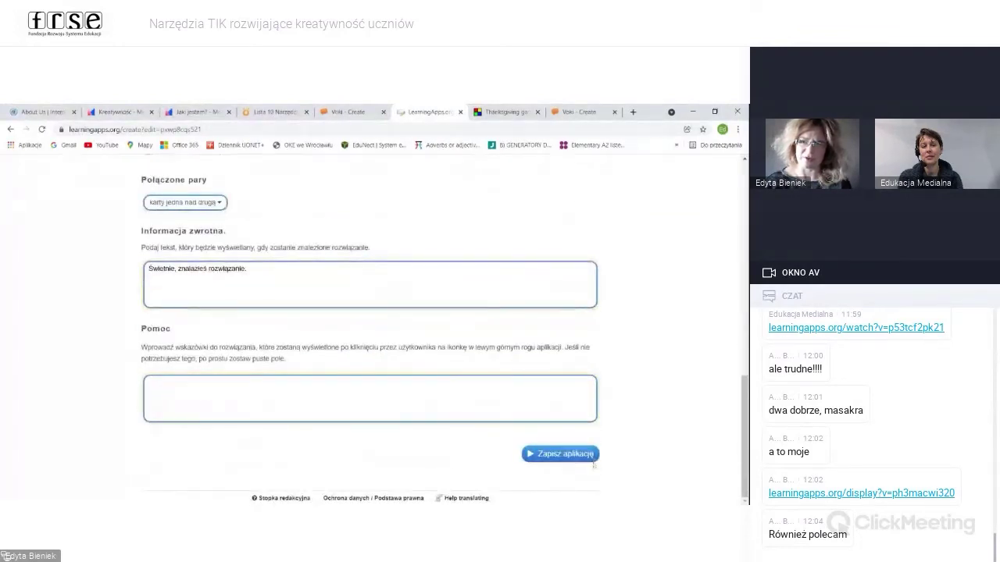
{"action": "left_click", "coordinate": [573, 452]}
{"action": "left_click", "coordinate": [573, 461]}
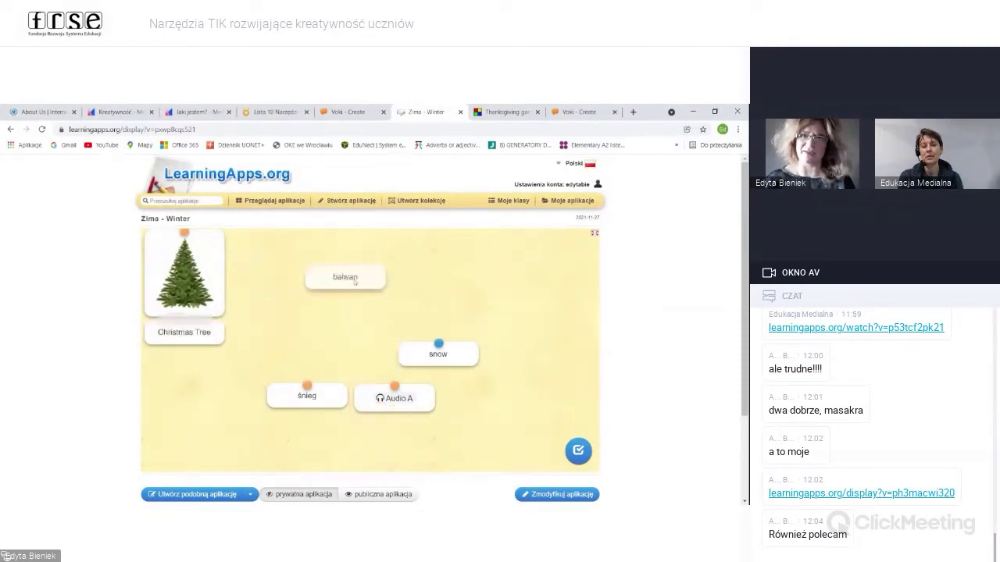
Step: In the saved exercise, match "snow" with "śnieg" and the audio card with "bałwan"
{"action": "left_click_drag", "start_coordinate": [329, 400], "coordinate": [517, 271]}
{"action": "left_click_drag", "start_coordinate": [450, 363], "coordinate": [516, 313]}
{"action": "left_click_drag", "start_coordinate": [405, 407], "coordinate": [381, 373]}
{"action": "left_click_drag", "start_coordinate": [506, 301], "coordinate": [356, 307]}
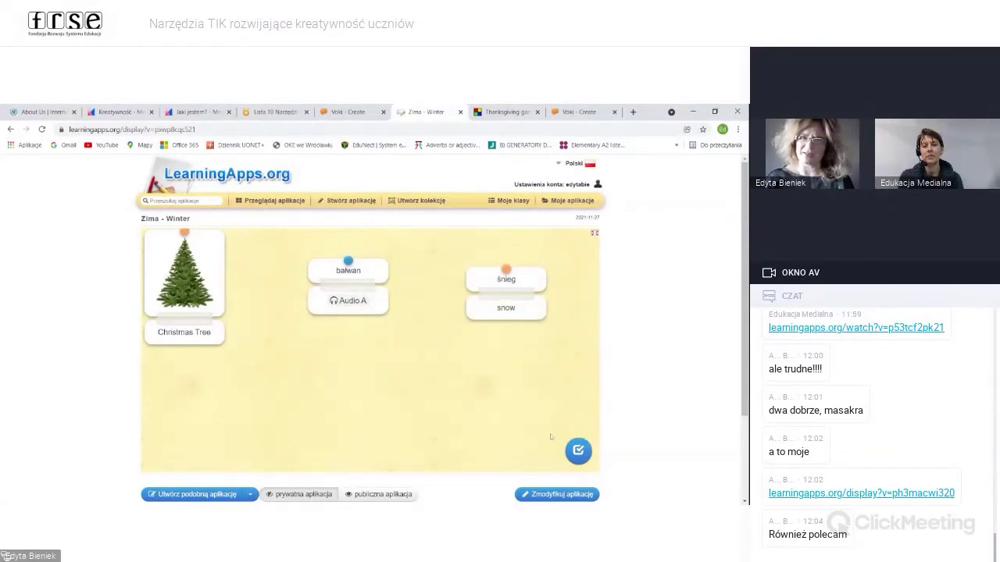
Step: Check the solution of the matched pairs and dismiss the feedback message
{"action": "scroll", "coordinate": [550, 436], "scroll_direction": "down", "scroll_amount": 1}
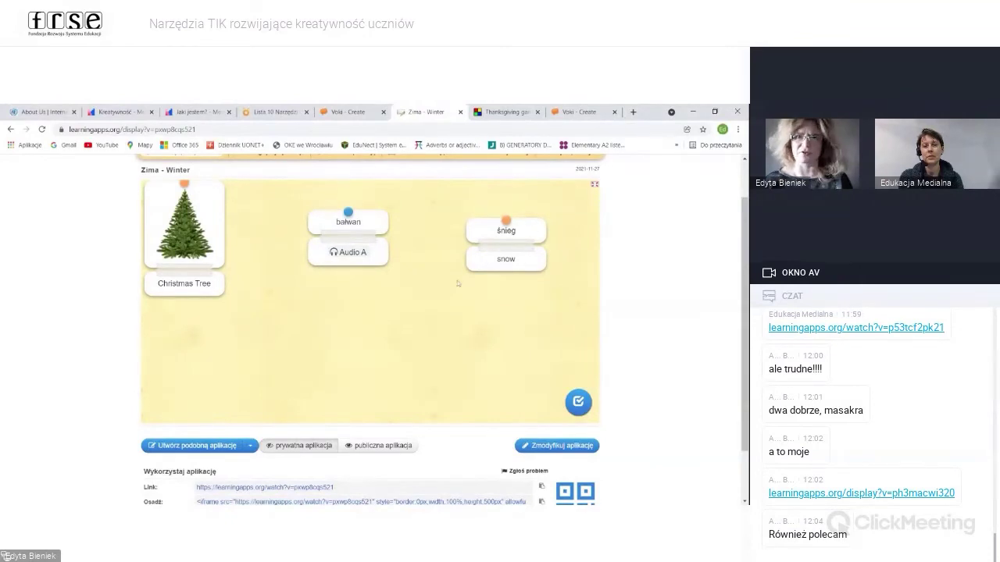
{"action": "scroll", "coordinate": [430, 342], "scroll_direction": "up", "scroll_amount": 1}
{"action": "left_click_drag", "start_coordinate": [361, 300], "coordinate": [393, 341]}
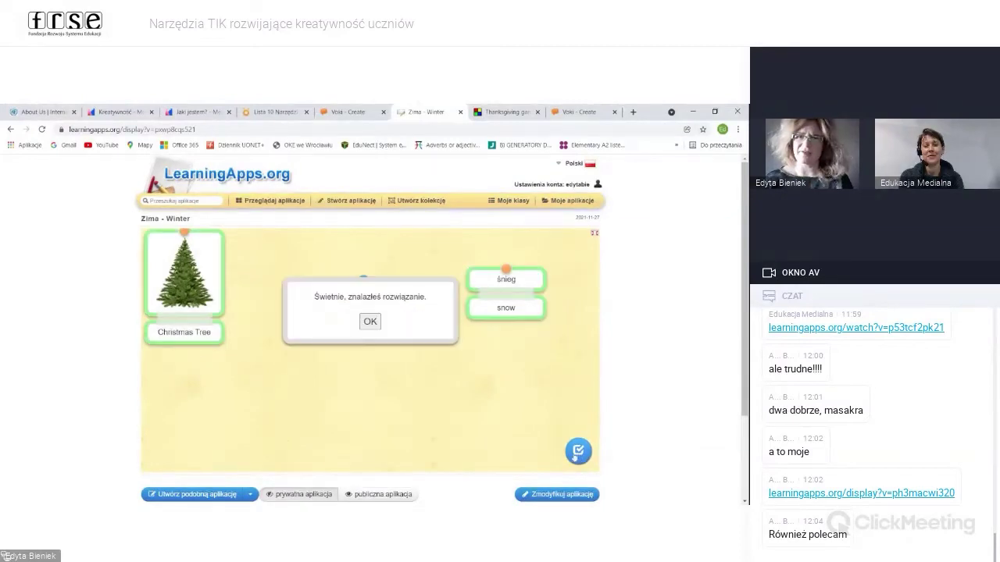
{"action": "left_click", "coordinate": [371, 321]}
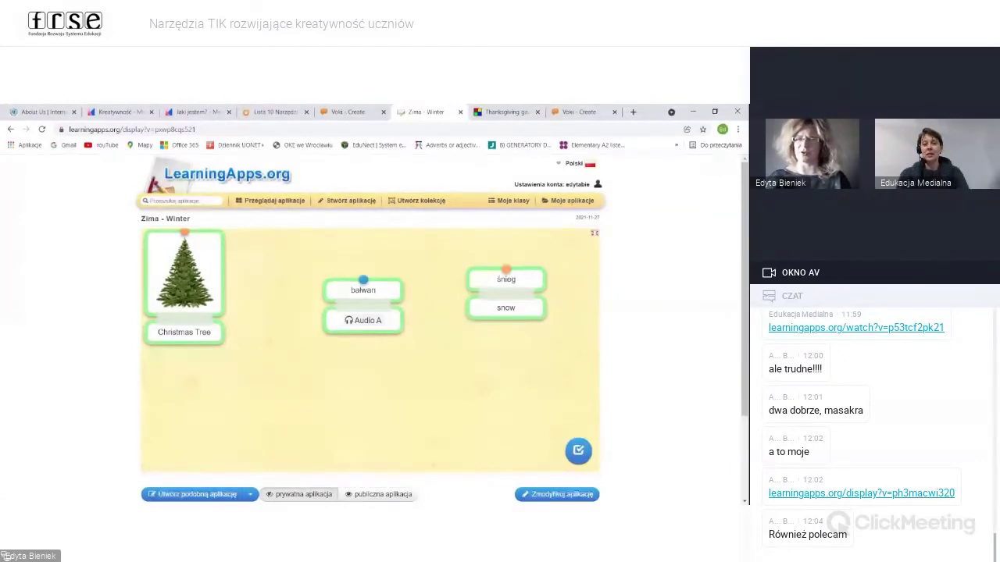
{"action": "scroll", "coordinate": [696, 414], "scroll_direction": "down", "scroll_amount": 2}
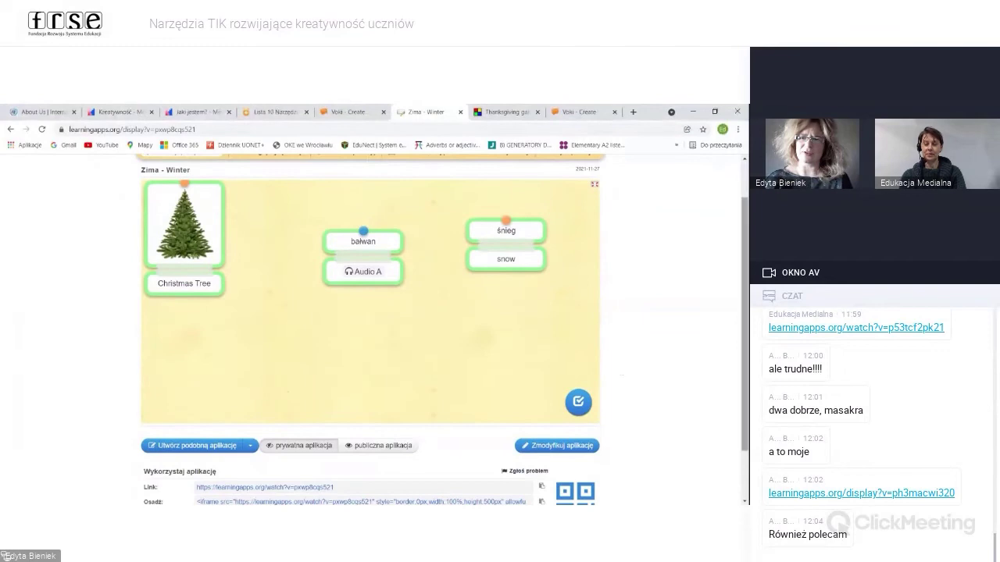
Step: View the enlarged QR code of the saved "Zima - Winter" exercise, close it and look over the sharing links and visibility options
{"action": "scroll", "coordinate": [565, 424], "scroll_direction": "down", "scroll_amount": 2}
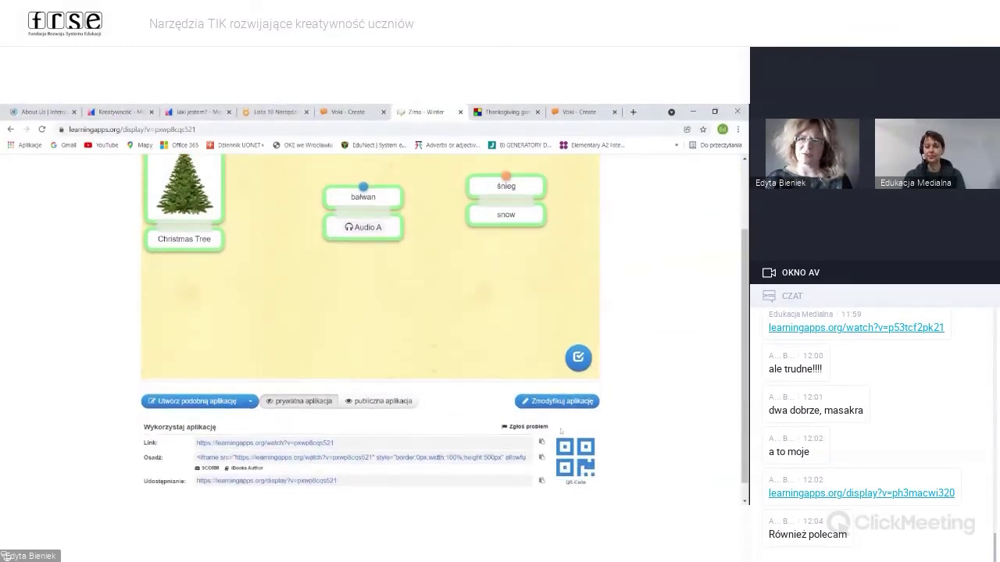
{"action": "left_click", "coordinate": [576, 437]}
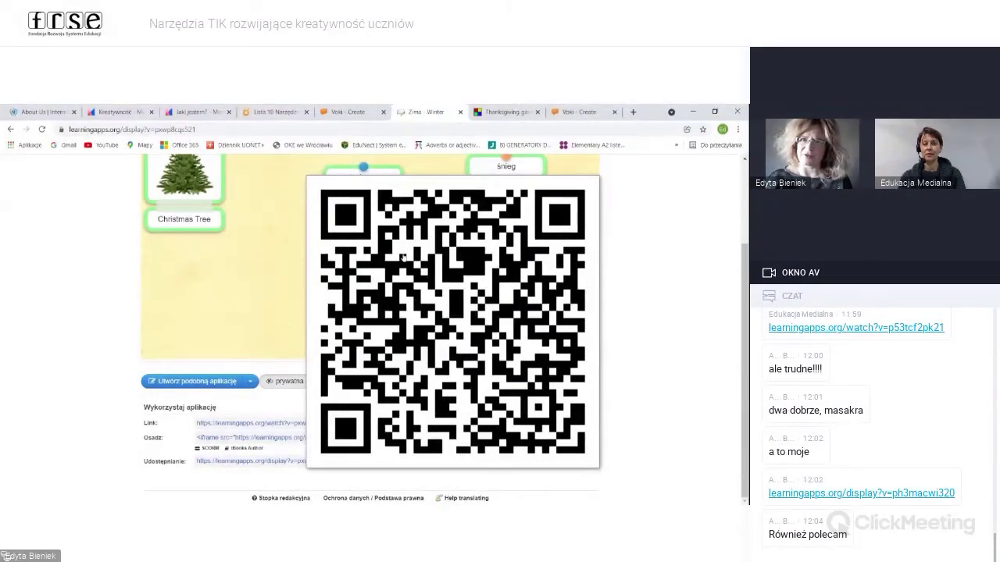
{"action": "left_click", "coordinate": [437, 282]}
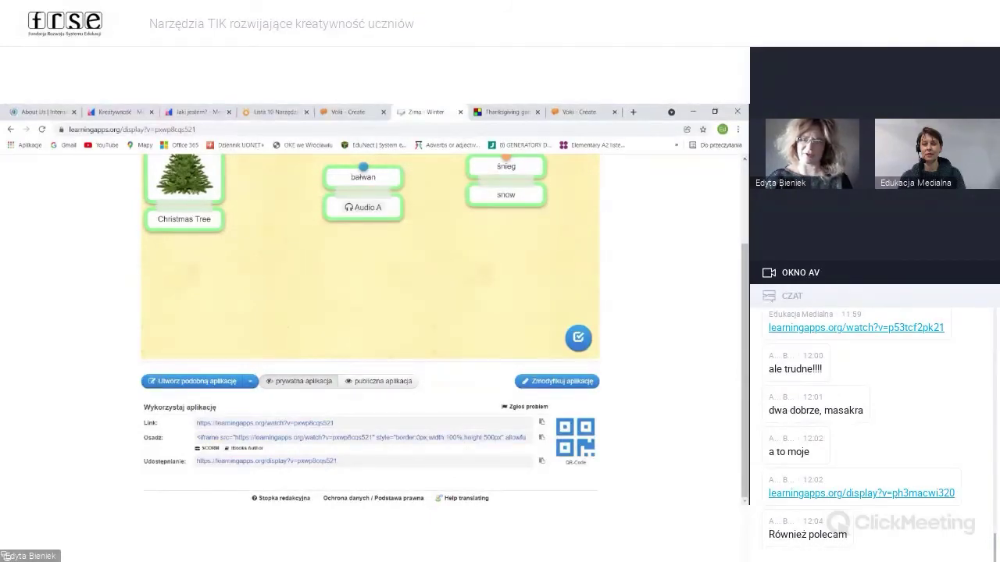
{"action": "scroll", "coordinate": [354, 434], "scroll_direction": "up", "scroll_amount": 1}
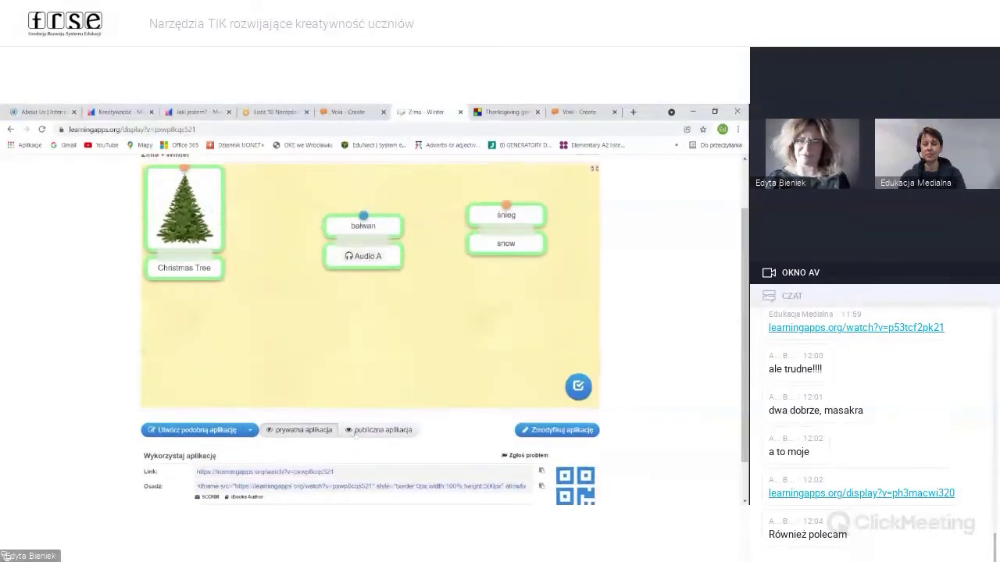
{"action": "scroll", "coordinate": [320, 463], "scroll_direction": "down", "scroll_amount": 1}
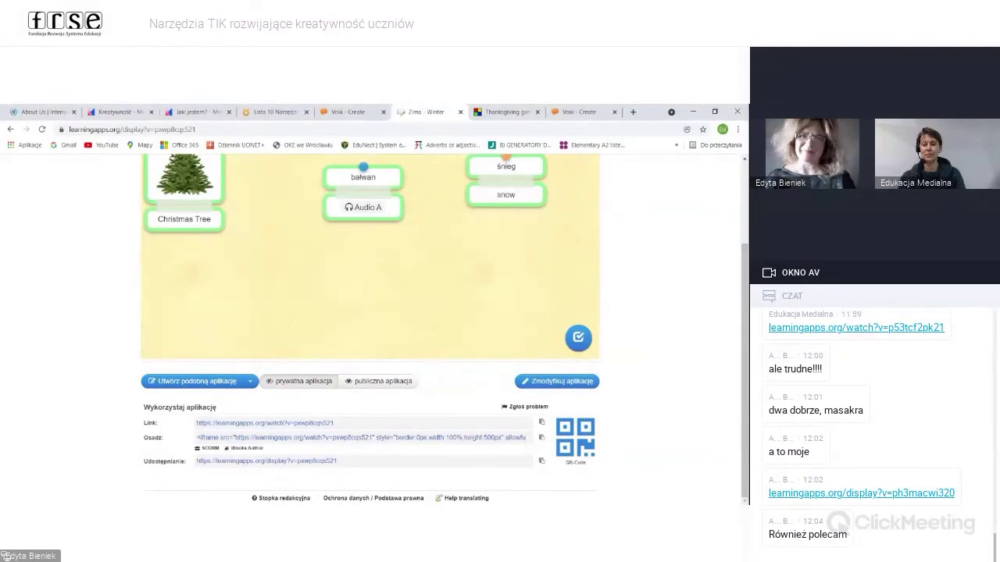
{"action": "scroll", "coordinate": [303, 438], "scroll_direction": "up", "scroll_amount": 1}
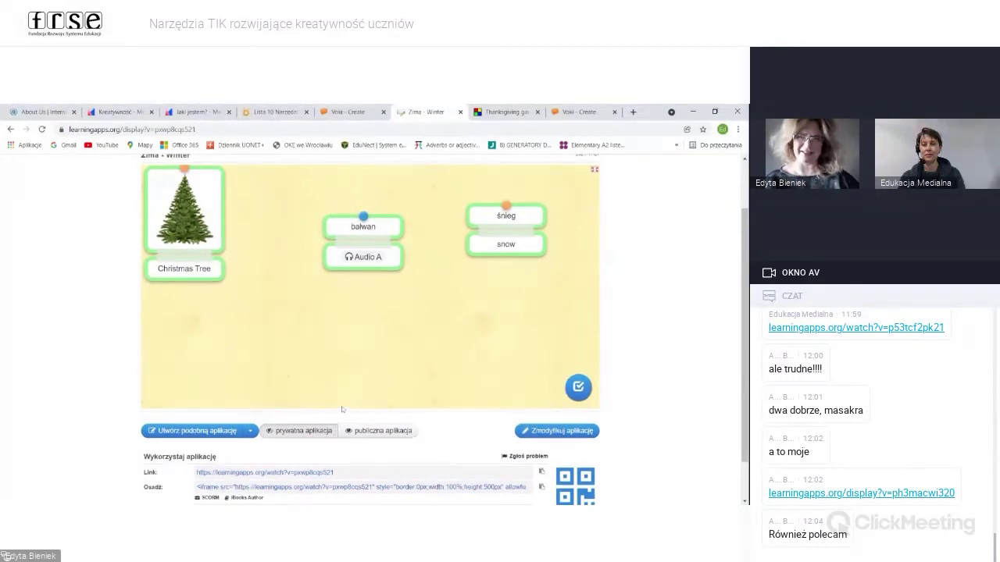
{"action": "scroll", "coordinate": [341, 409], "scroll_direction": "up", "scroll_amount": 2}
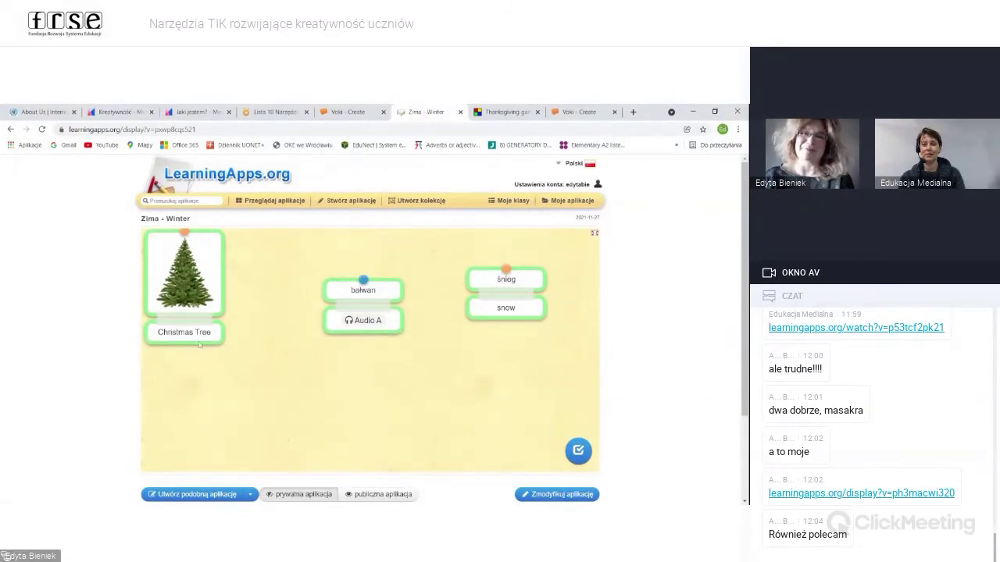
Step: Go to the templates for creating a new application, preview the "Oś liczbowa" template and close its preview
{"action": "left_click", "coordinate": [345, 201]}
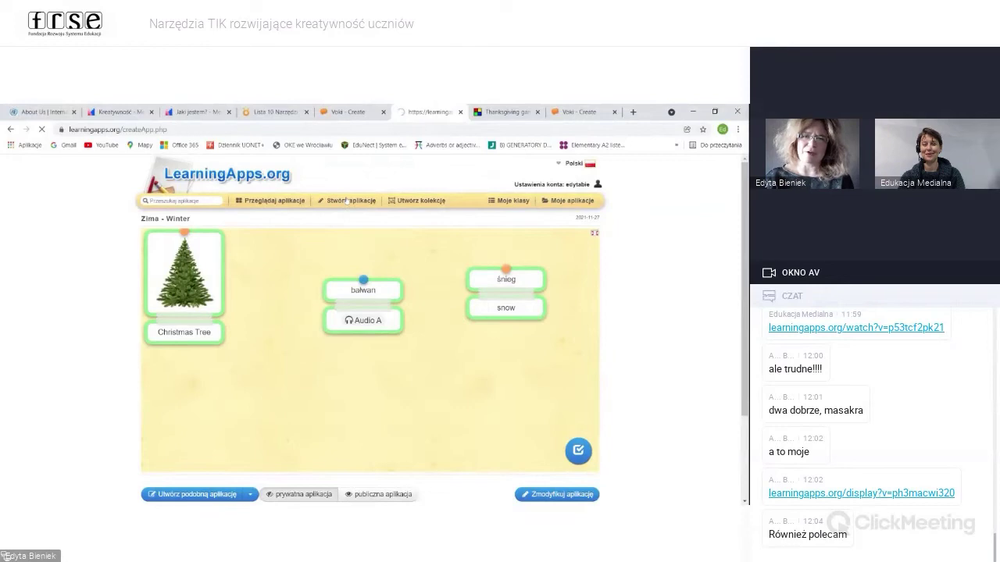
{"action": "scroll", "coordinate": [247, 360], "scroll_direction": "down", "scroll_amount": 2}
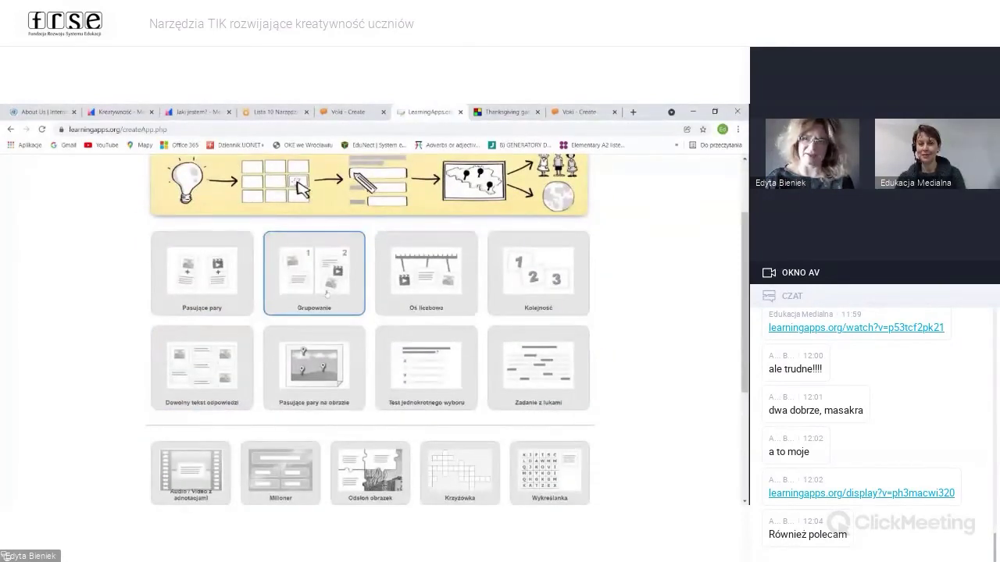
{"action": "left_click", "coordinate": [430, 287]}
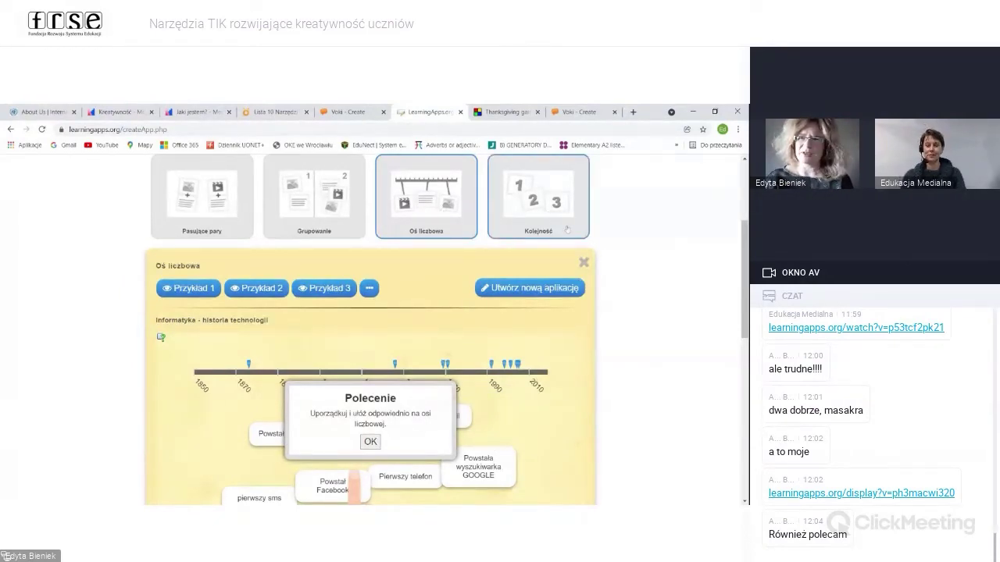
{"action": "left_click", "coordinate": [584, 262]}
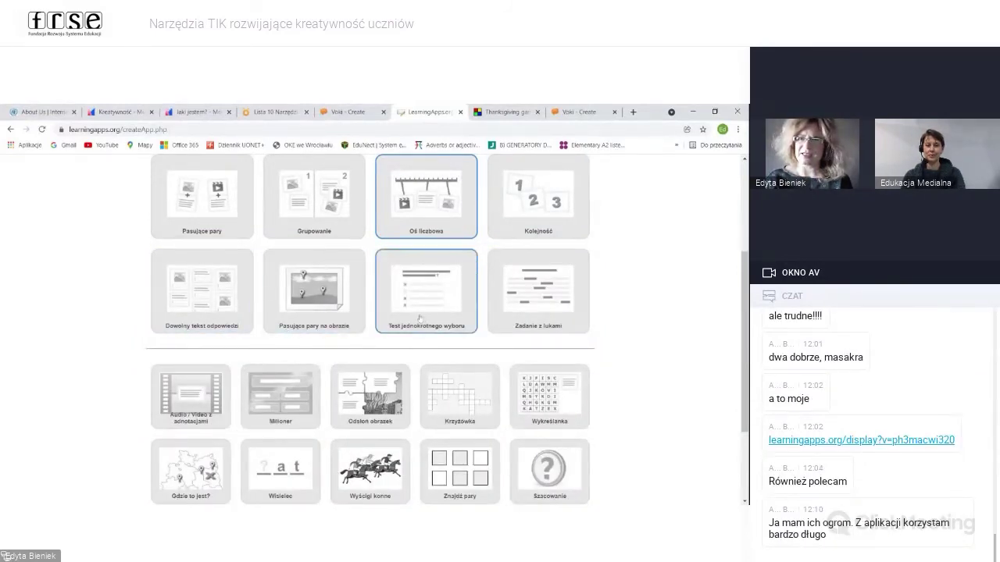
Step: Preview the "Milioner" template example, answer its question with "sól potasowa, boksyty, ropa naftowa i gaz ziemny" and dismiss the result
{"action": "scroll", "coordinate": [281, 396], "scroll_direction": "down", "scroll_amount": 2}
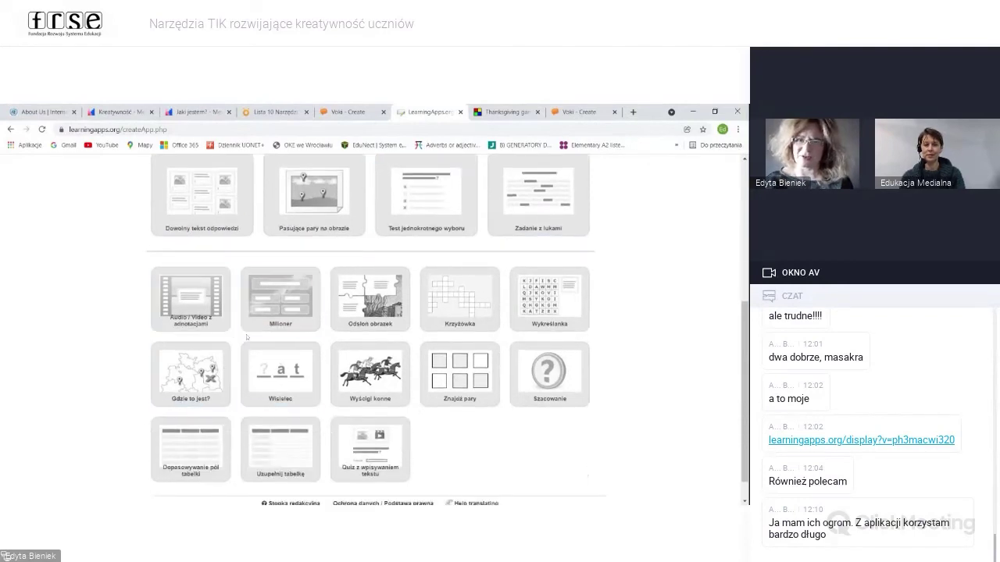
{"action": "left_click", "coordinate": [280, 311]}
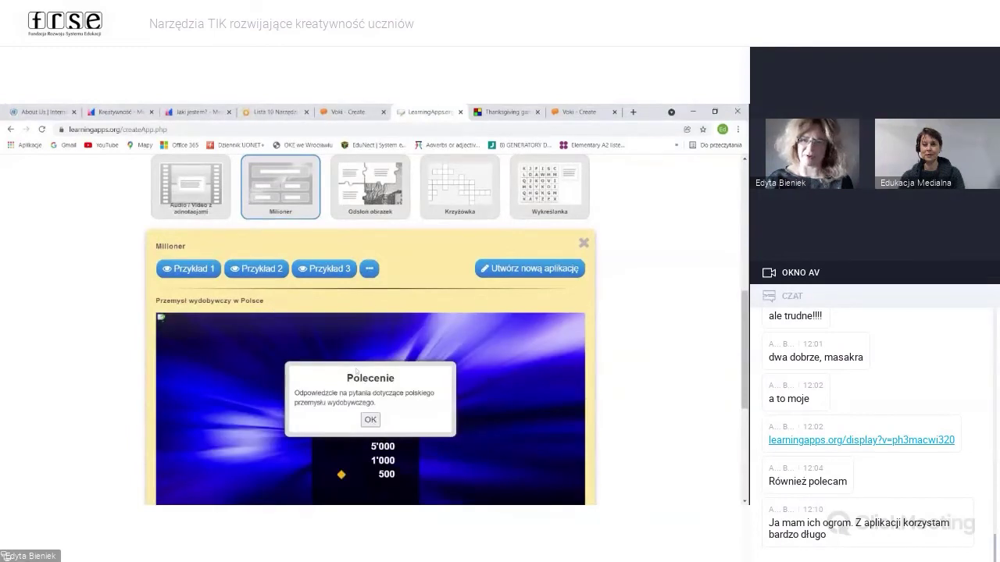
{"action": "scroll", "coordinate": [356, 370], "scroll_direction": "down", "scroll_amount": 2}
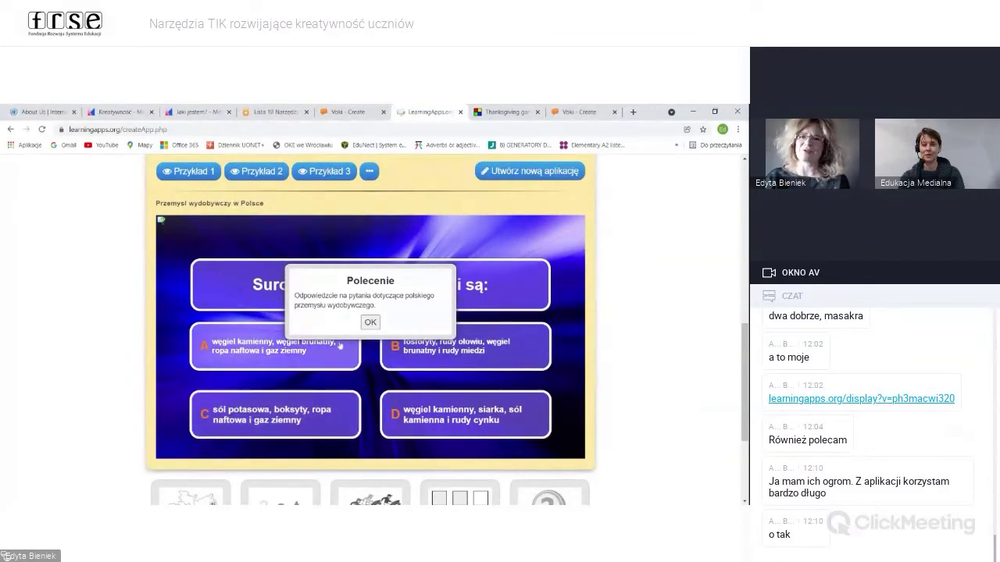
{"action": "left_click", "coordinate": [372, 322]}
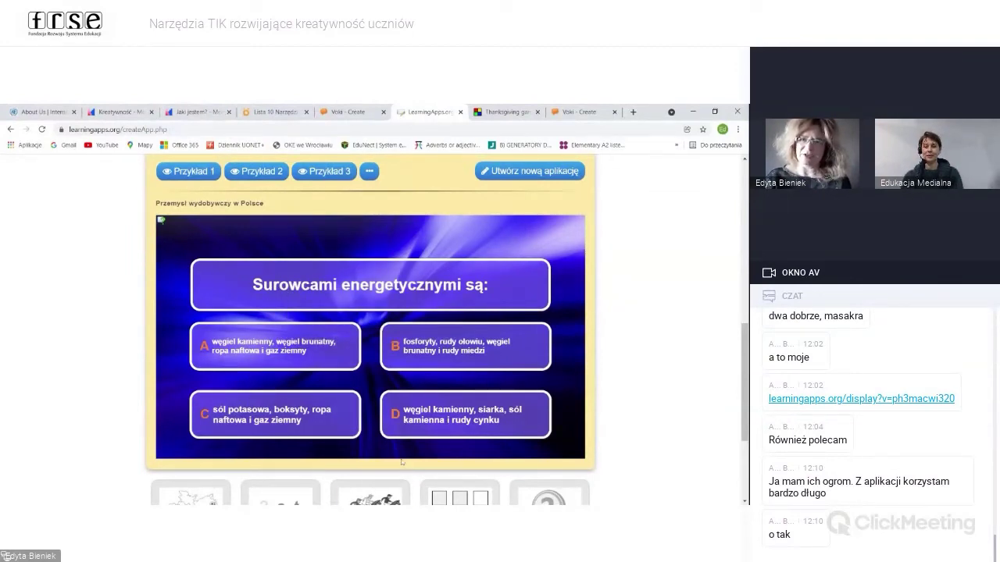
{"action": "left_click", "coordinate": [310, 424]}
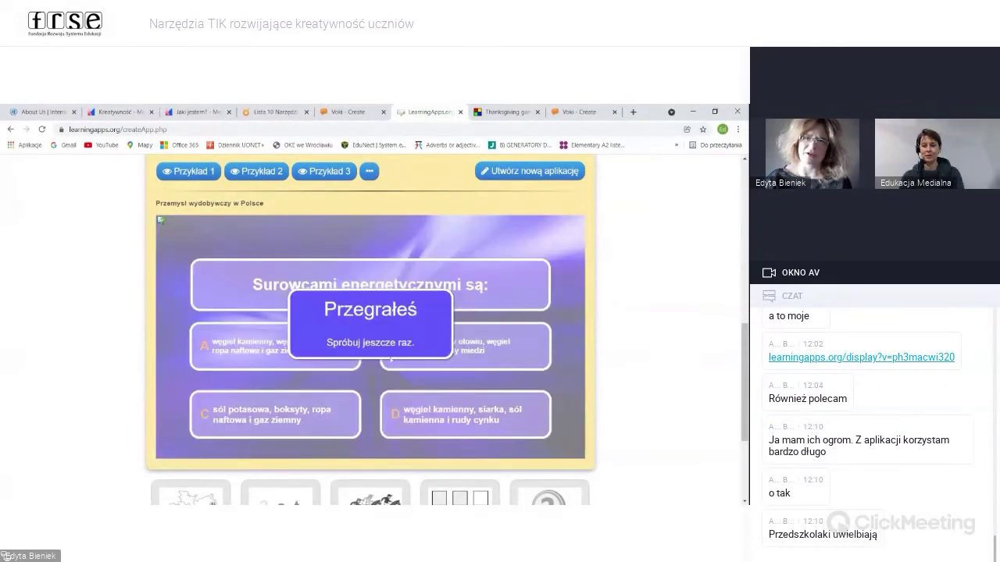
{"action": "left_click", "coordinate": [387, 348]}
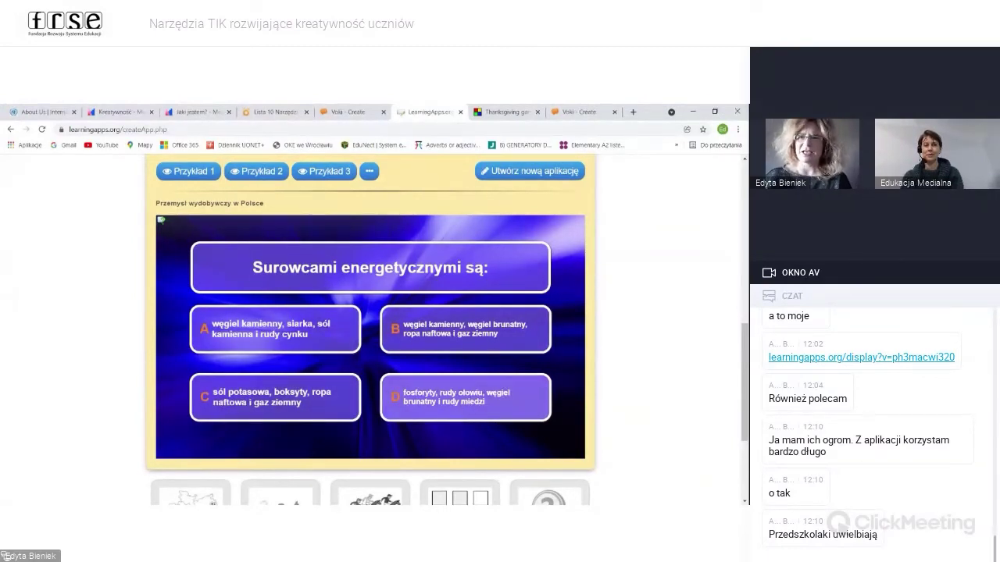
{"action": "scroll", "coordinate": [465, 410], "scroll_direction": "up", "scroll_amount": 5}
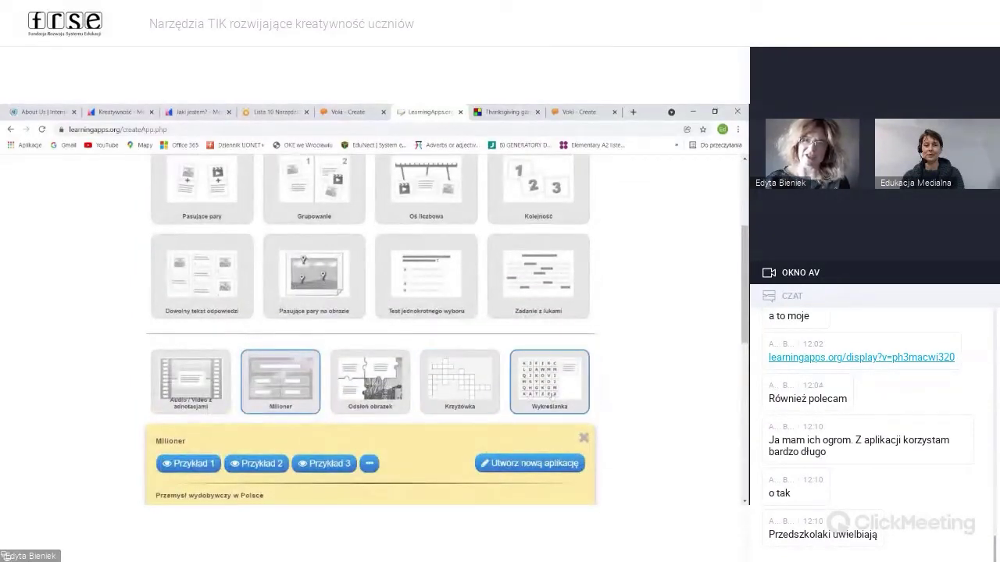
{"action": "scroll", "coordinate": [531, 412], "scroll_direction": "up", "scroll_amount": 1}
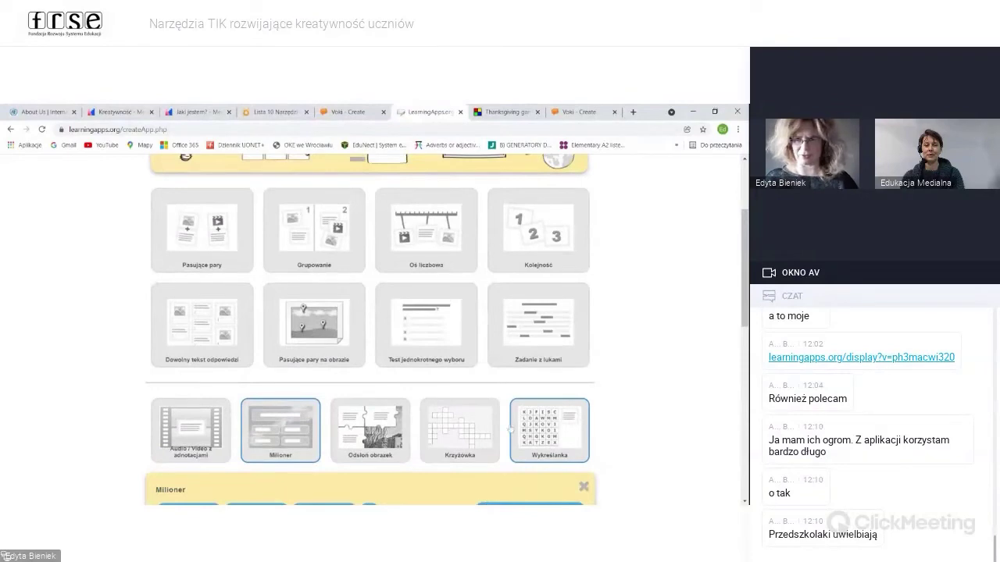
{"action": "scroll", "coordinate": [506, 437], "scroll_direction": "down", "scroll_amount": 3}
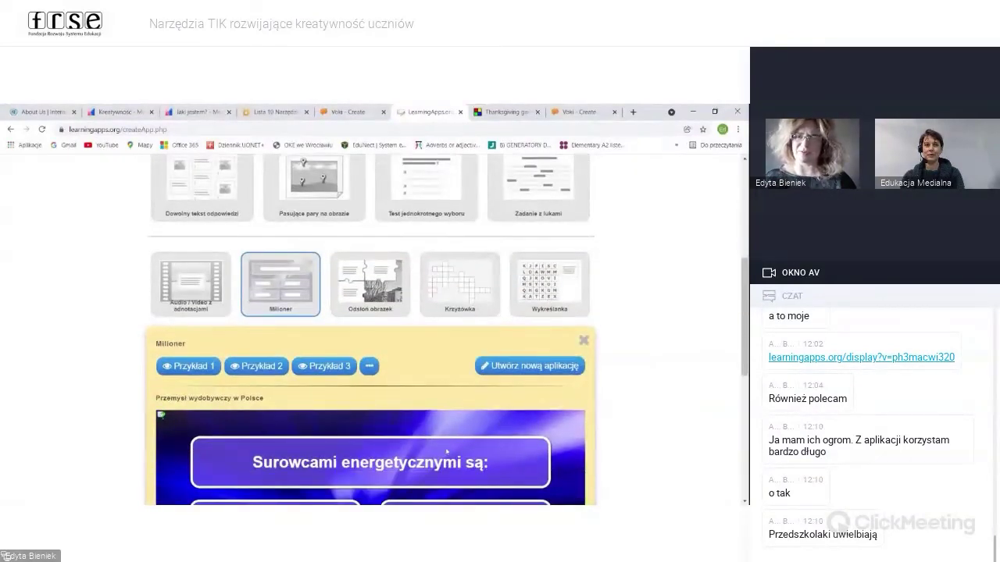
{"action": "scroll", "coordinate": [447, 451], "scroll_direction": "up", "scroll_amount": 5}
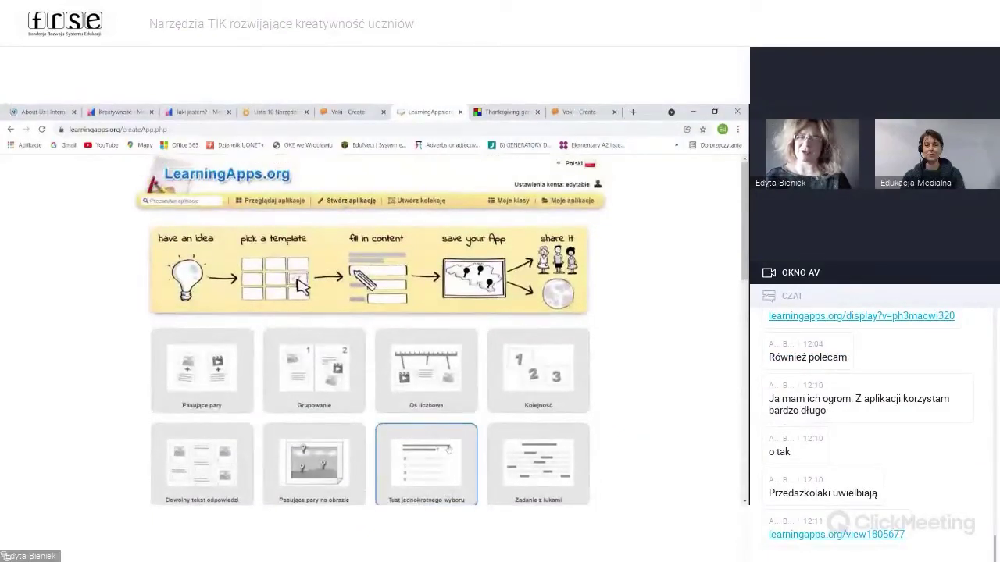
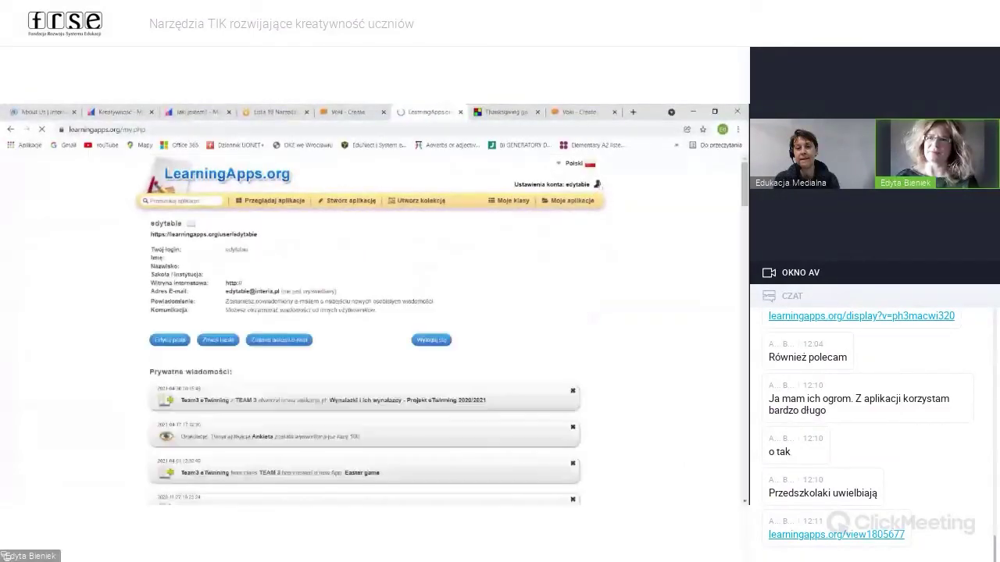
Step: Log out of the LearningApps account and confirm the logout
{"action": "left_click", "coordinate": [431, 341]}
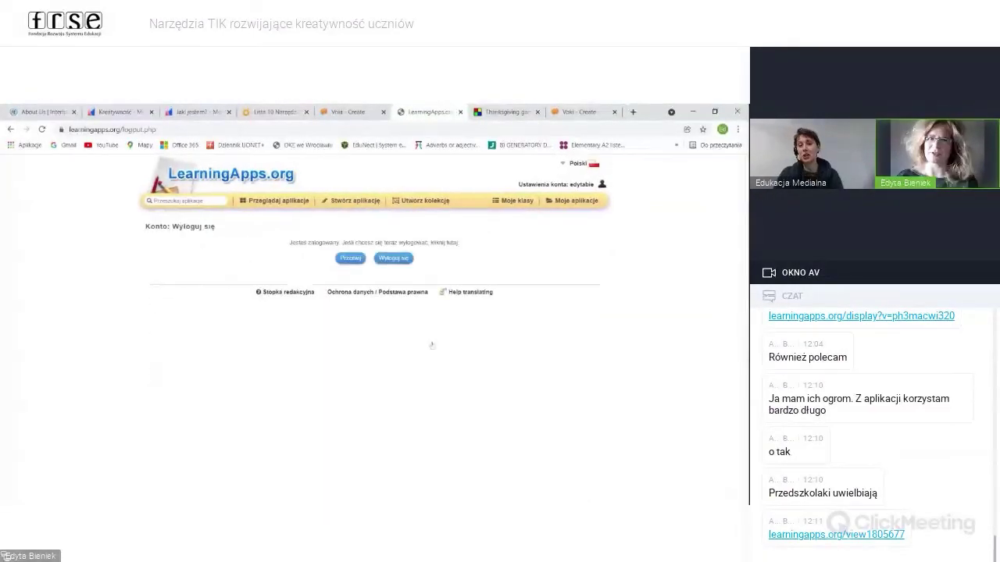
{"action": "left_click", "coordinate": [385, 265]}
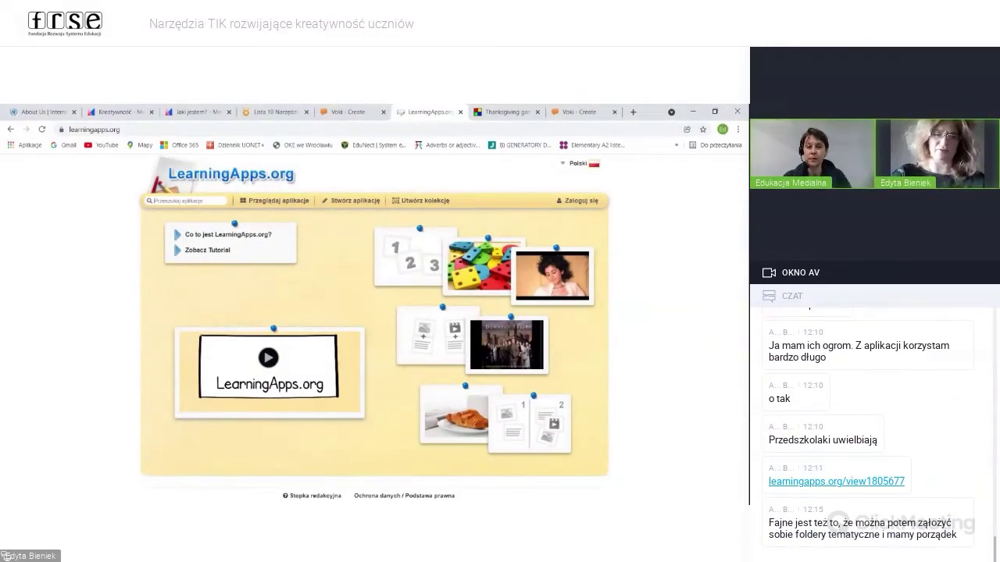
Step: Search the public LearningApps exercises for "zima"
{"action": "type", "text": "z"}
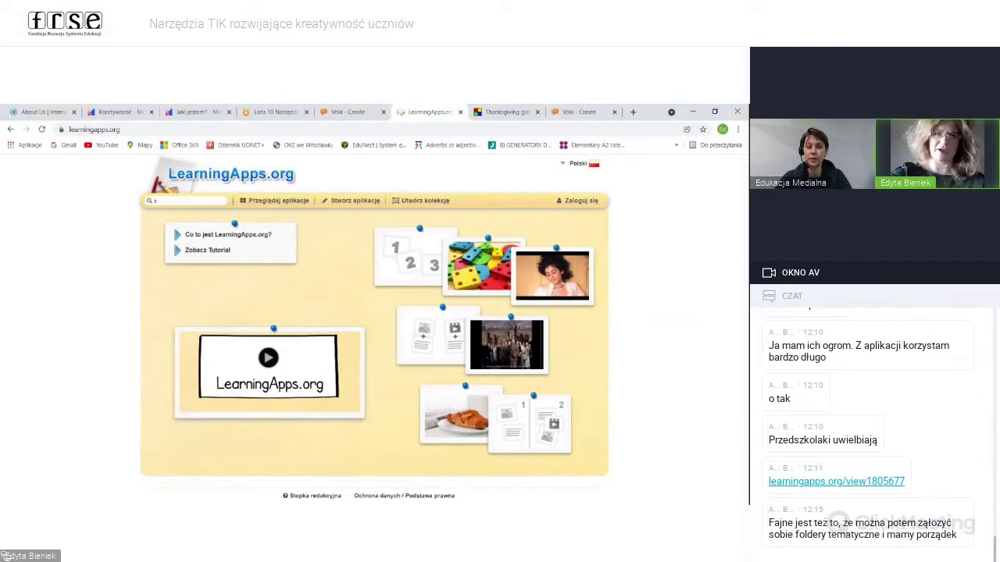
{"action": "type", "text": "ima"}
{"action": "key", "text": "Return"}
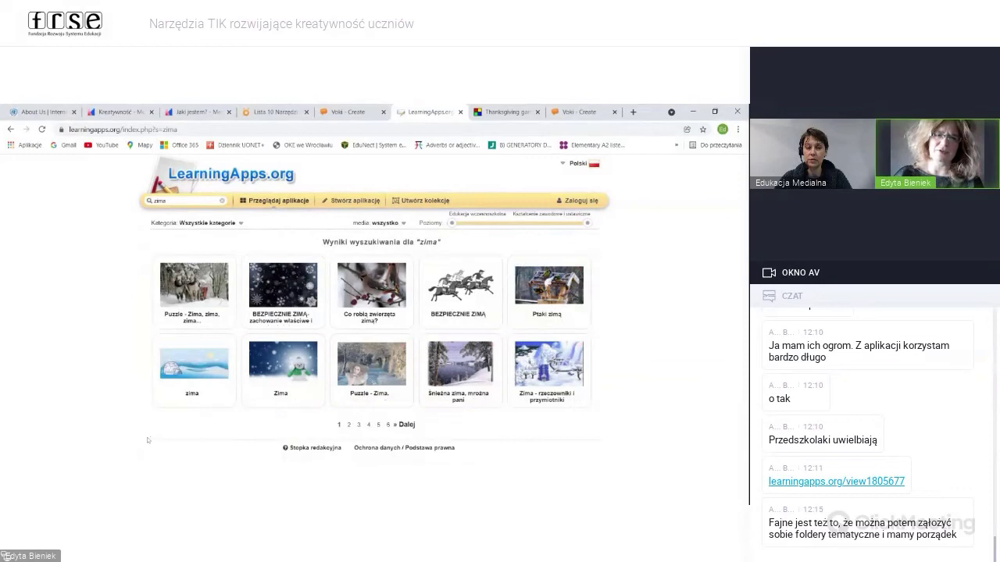
Step: Open the "zima" word search from the results, dismiss its instruction and return to the search results
{"action": "left_click", "coordinate": [193, 378]}
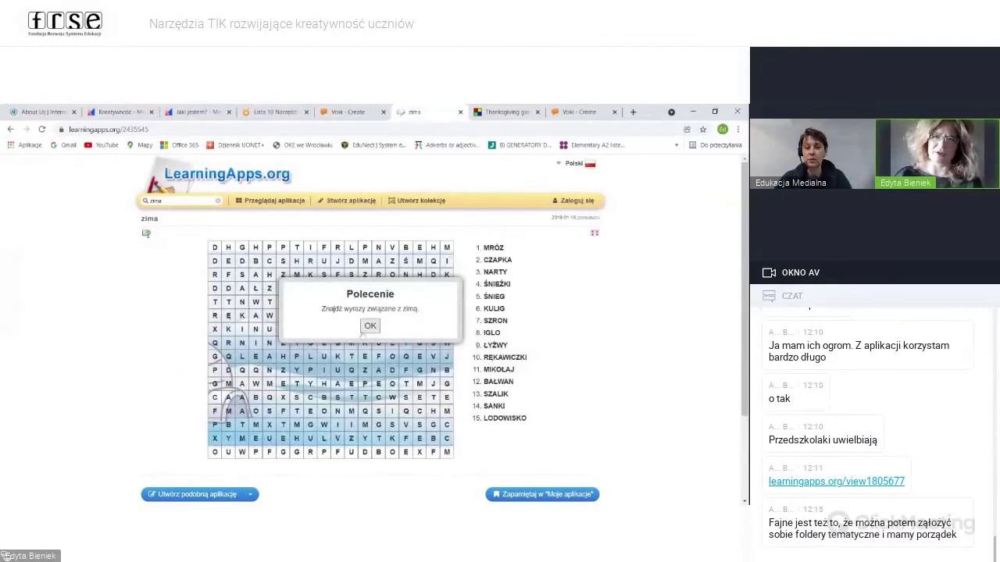
{"action": "left_click", "coordinate": [370, 326]}
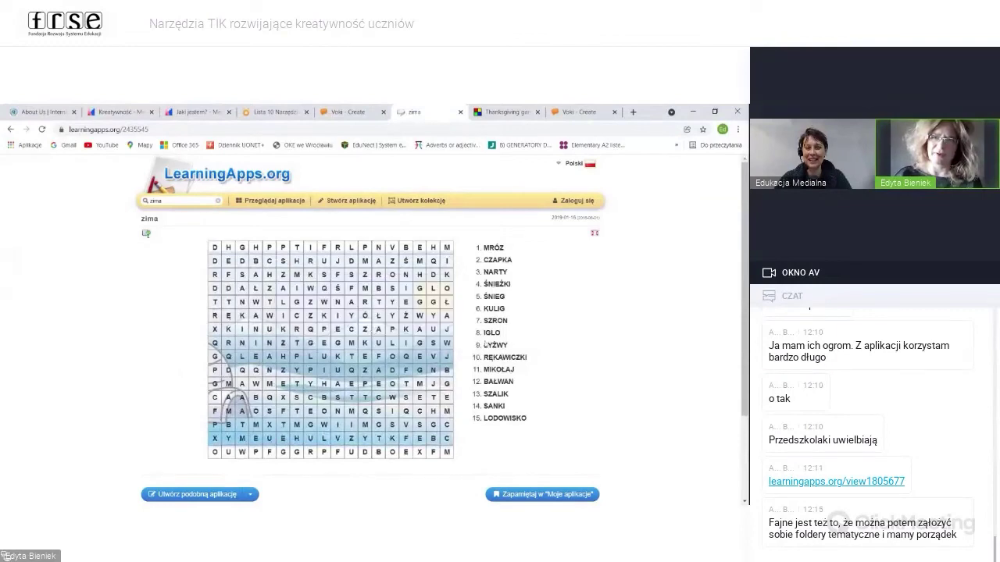
{"action": "left_click", "coordinate": [10, 130]}
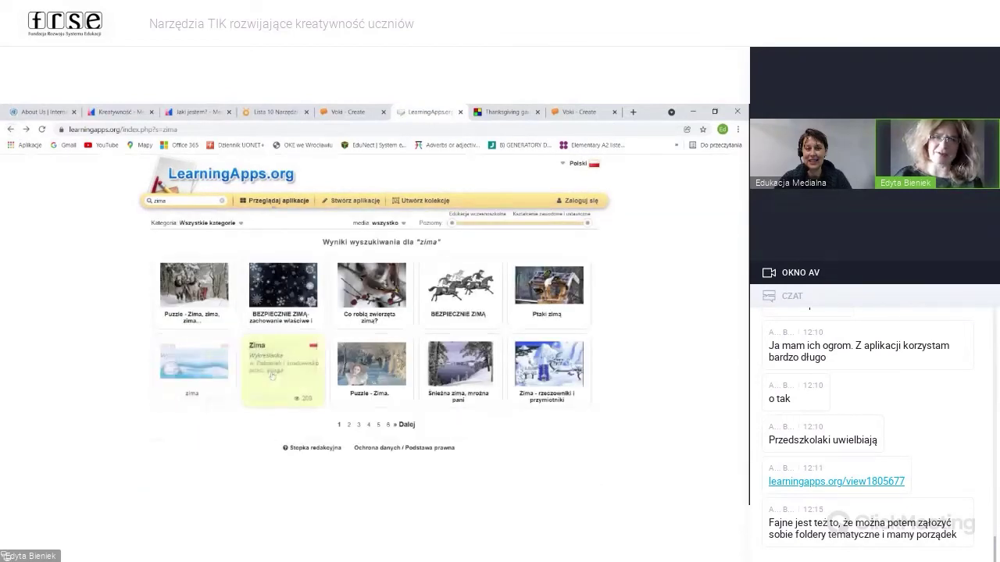
Step: Open the "BEZPIECZNIE ZIMĄ- zachowanie właściwe i niewłaściwe" exercise, dismiss its instruction and classify "jazda na łyżwach na lodowisku" as "Właściwe zachowanie"
{"action": "left_click", "coordinate": [293, 292]}
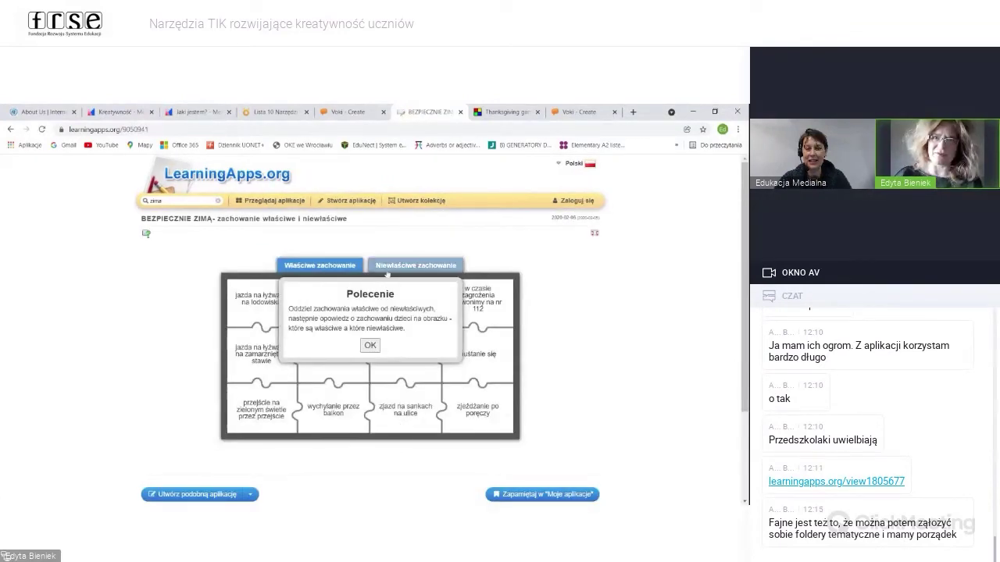
{"action": "left_click", "coordinate": [370, 346]}
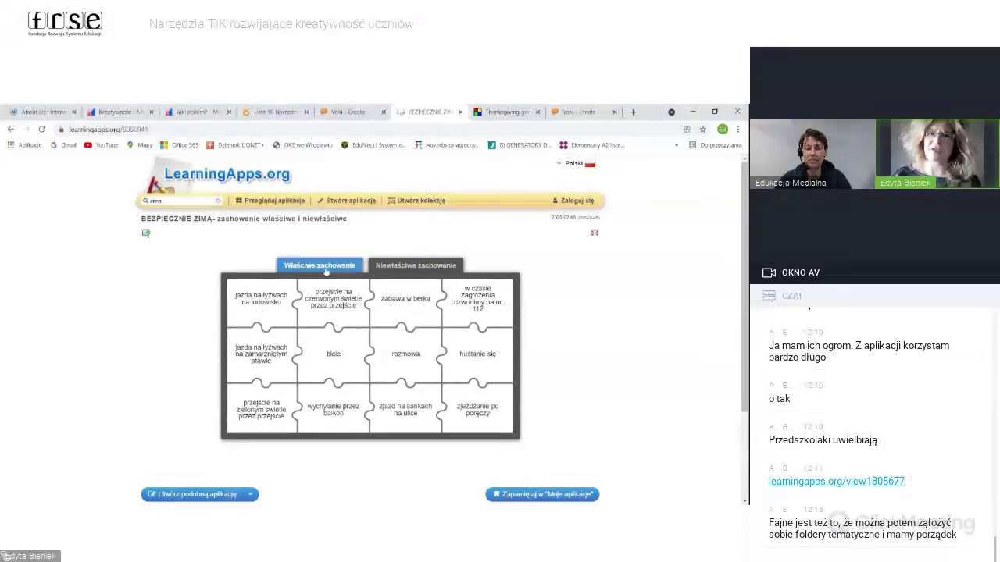
{"action": "left_click", "coordinate": [273, 298]}
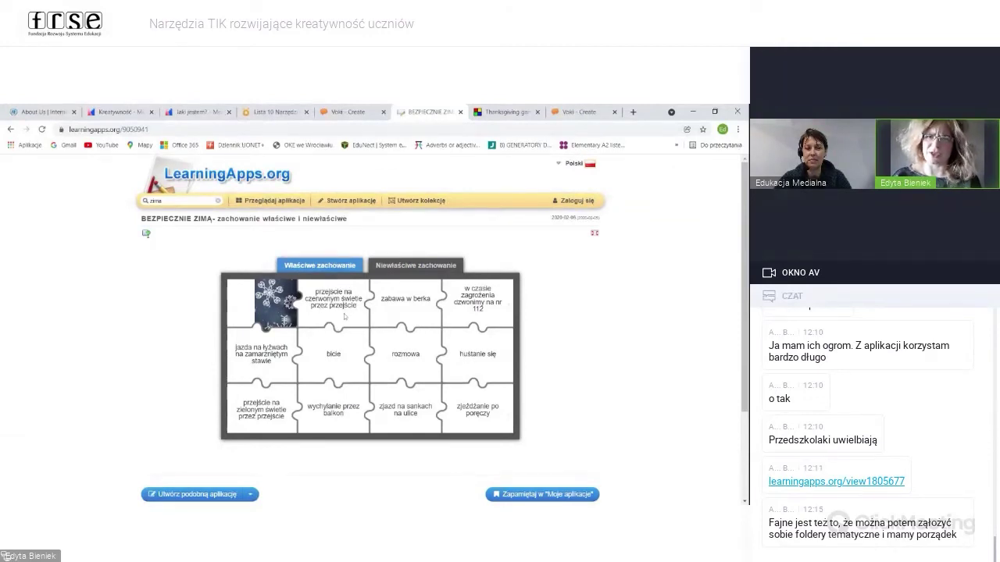
Step: Classify "przejście na czerwonym świetle przez przejście" as "Niewłaściwe zachowanie", and "zabawa w berka" and the piece about calling 112 as "Właściwe zachowanie"
{"action": "left_click", "coordinate": [404, 267]}
{"action": "left_click", "coordinate": [346, 312]}
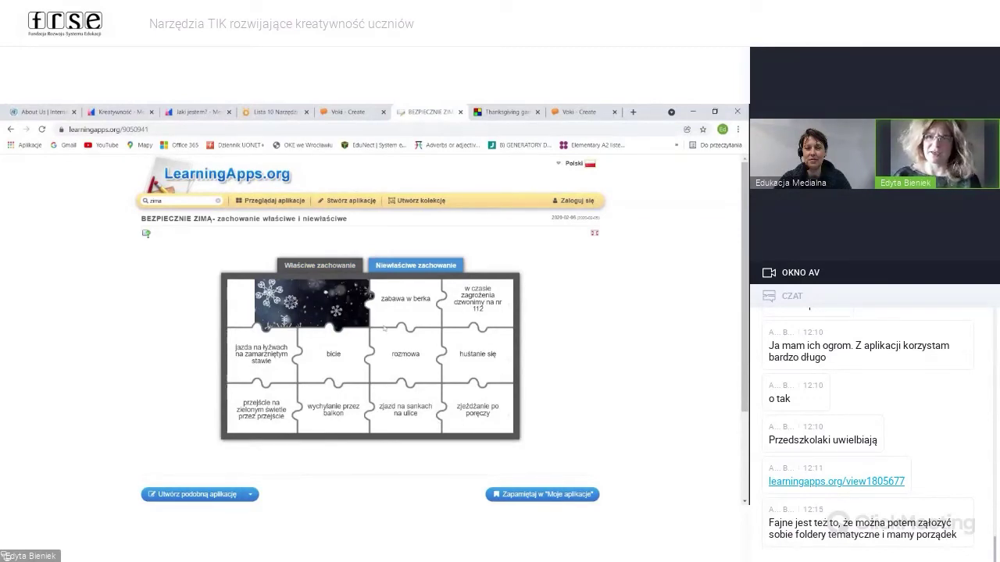
{"action": "left_click", "coordinate": [326, 269]}
{"action": "left_click", "coordinate": [415, 311]}
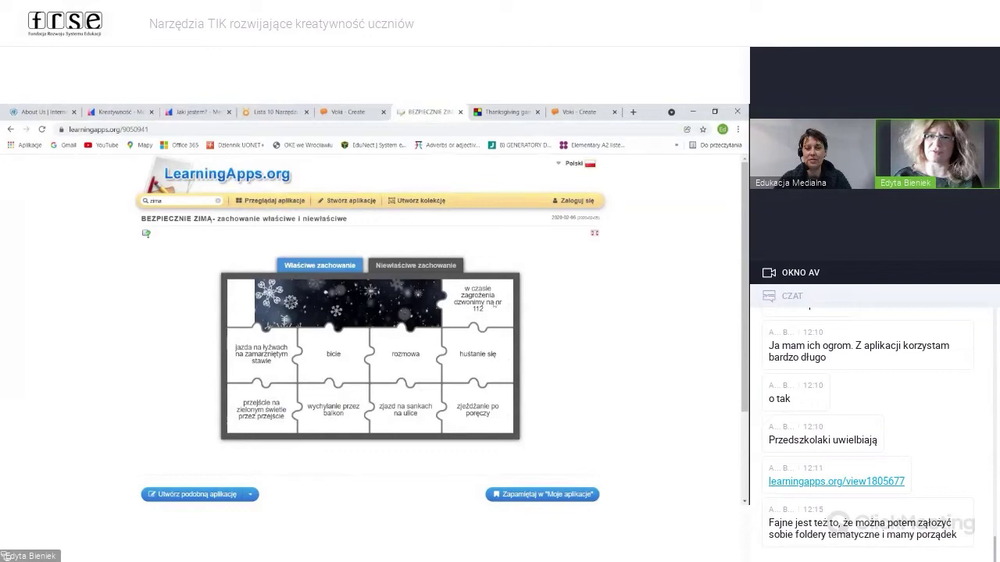
{"action": "left_click", "coordinate": [494, 305]}
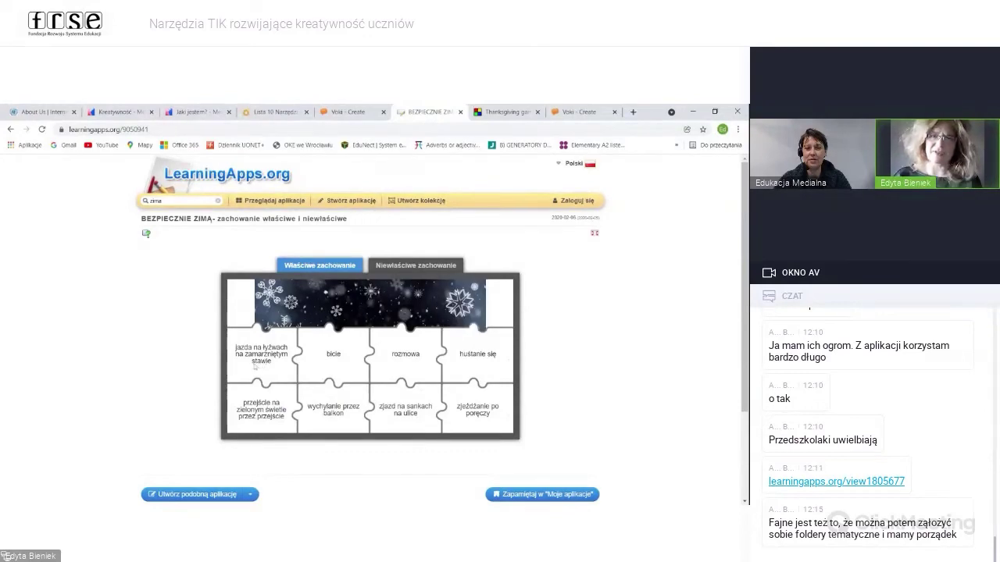
Step: Classify the puzzle pieces "jazda na łyżwach na zamarzniętym stawie" and "bicie" as "Niewłaściwe zachowanie"
{"action": "left_click", "coordinate": [416, 267]}
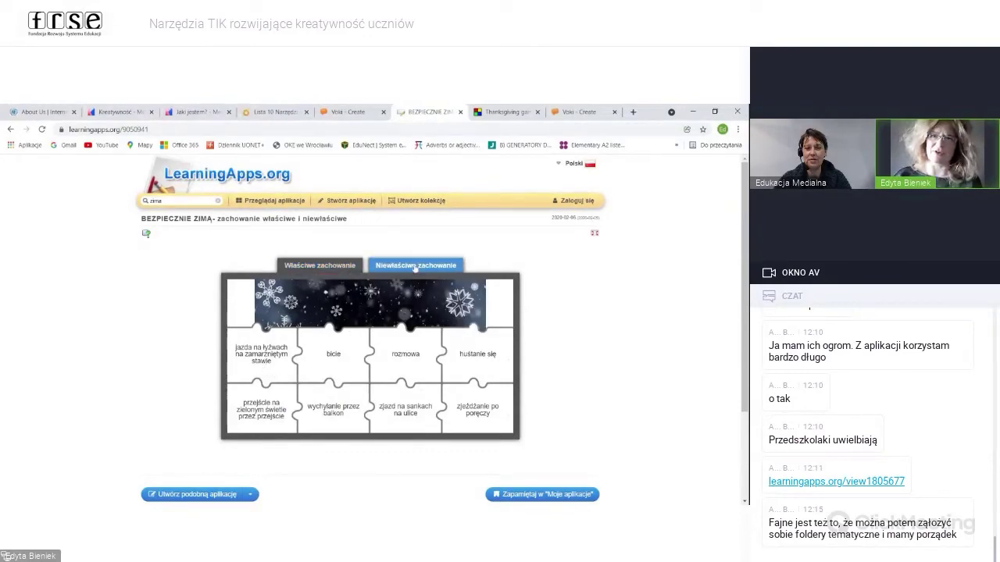
{"action": "left_click", "coordinate": [271, 362]}
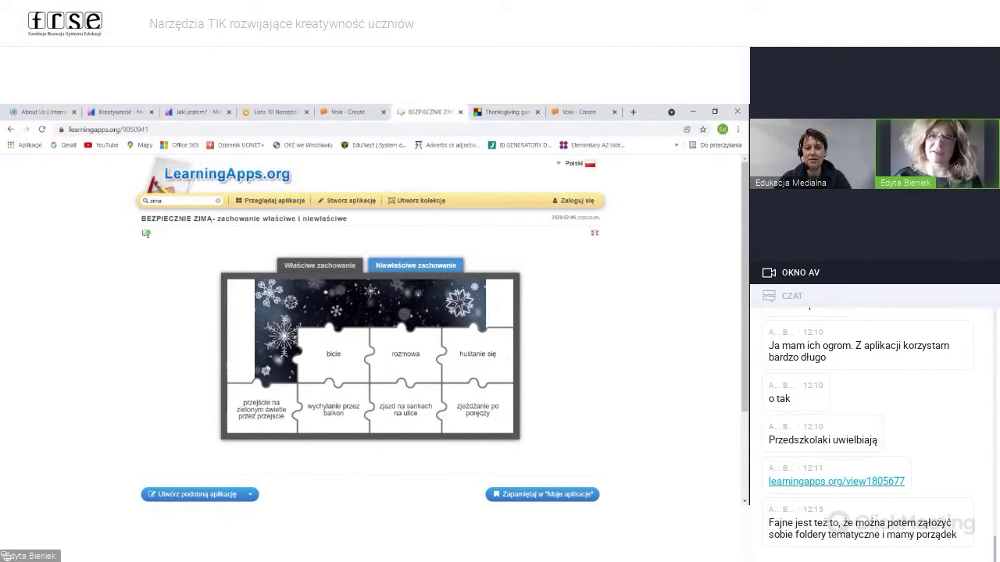
{"action": "left_click", "coordinate": [338, 366]}
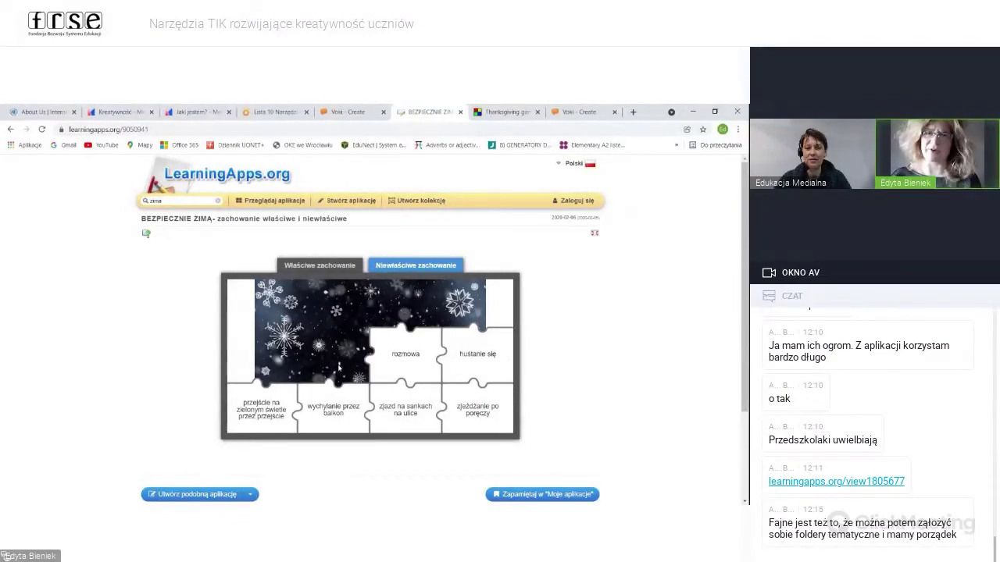
Step: Try classifying "rozmowa" as "Niewłaściwe zachowanie", dismiss the feedback and assign the piece to "Właściwe zachowanie"
{"action": "left_click", "coordinate": [407, 358]}
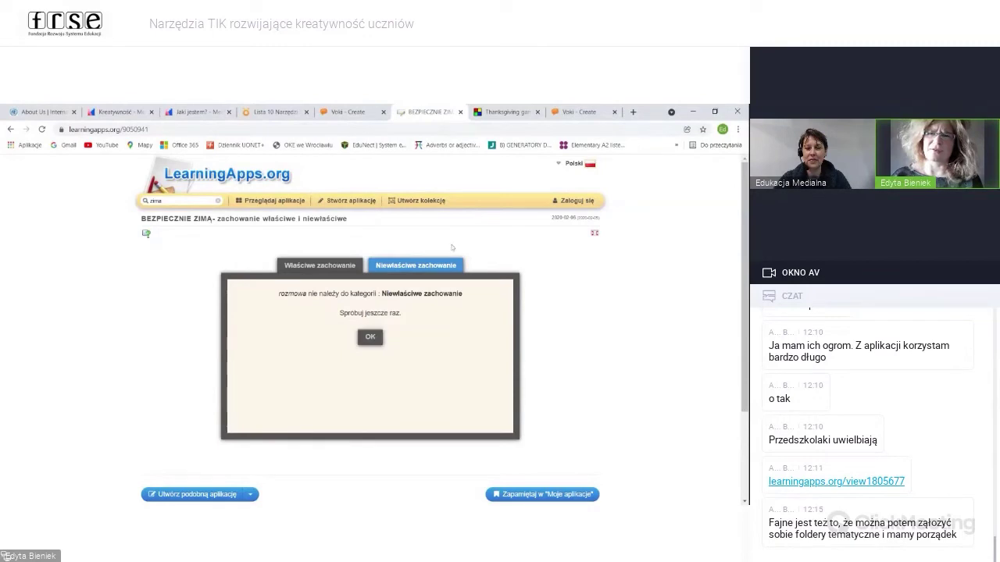
{"action": "left_click", "coordinate": [371, 340]}
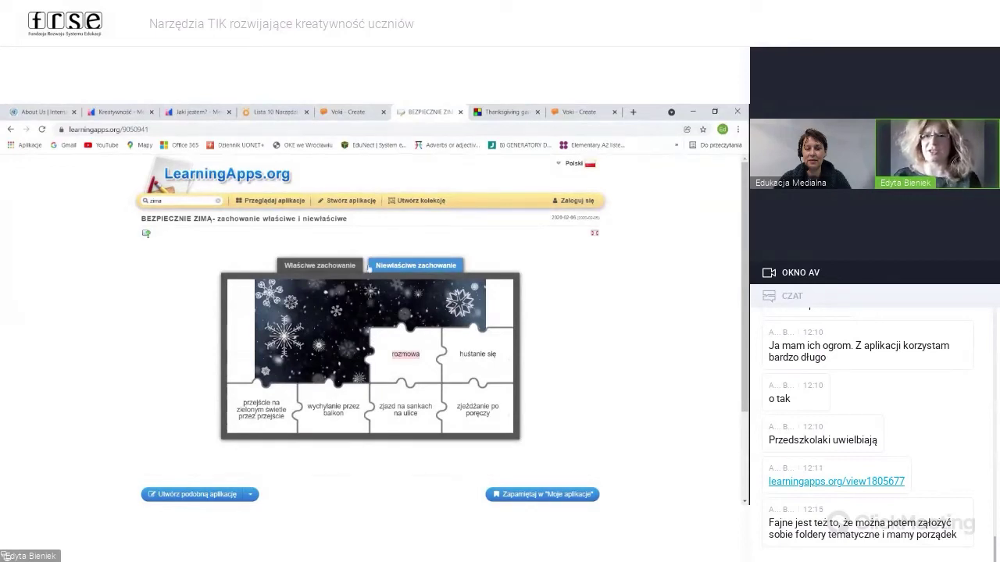
{"action": "left_click", "coordinate": [408, 361]}
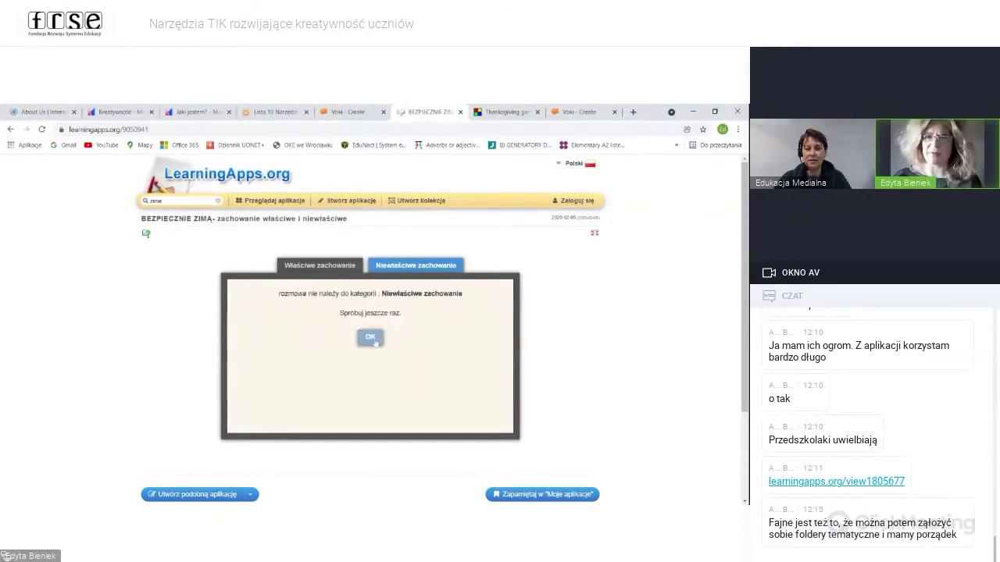
{"action": "left_click", "coordinate": [371, 337]}
{"action": "left_click", "coordinate": [411, 372]}
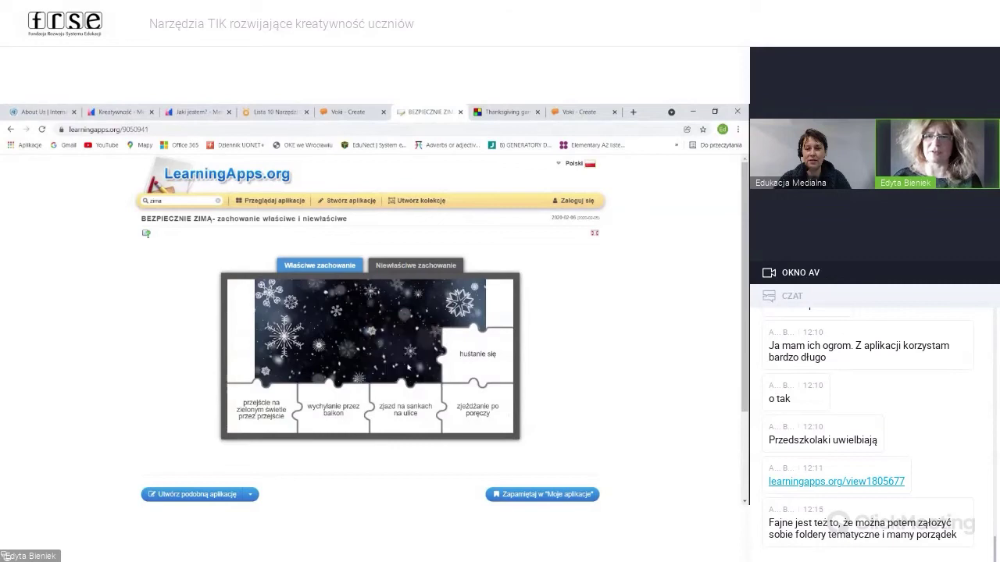
Step: Try "huśtanie się" under "Niewłaściwe zachowanie", dismiss the feedback and assign the piece to "Właściwe zachowanie"
{"action": "left_click", "coordinate": [472, 361]}
{"action": "left_click", "coordinate": [376, 338]}
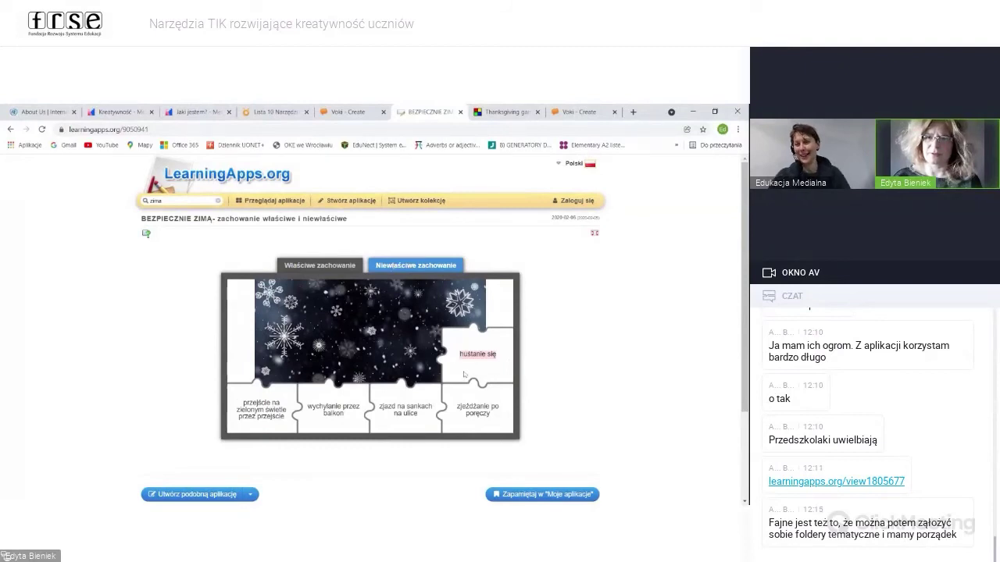
{"action": "left_click", "coordinate": [328, 265]}
{"action": "left_click", "coordinate": [477, 354]}
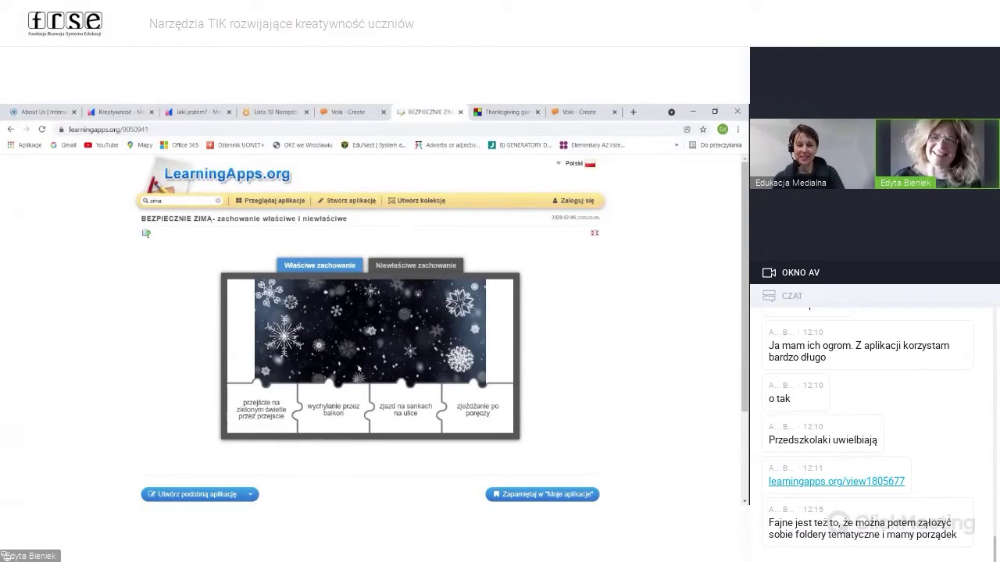
Step: Classify the balcony, street sledding and banister pieces as "Niewłaściwe zachowanie" and the green-light crossing as "Właściwe zachowanie", and dismiss the final feedback
{"action": "left_click", "coordinate": [428, 265]}
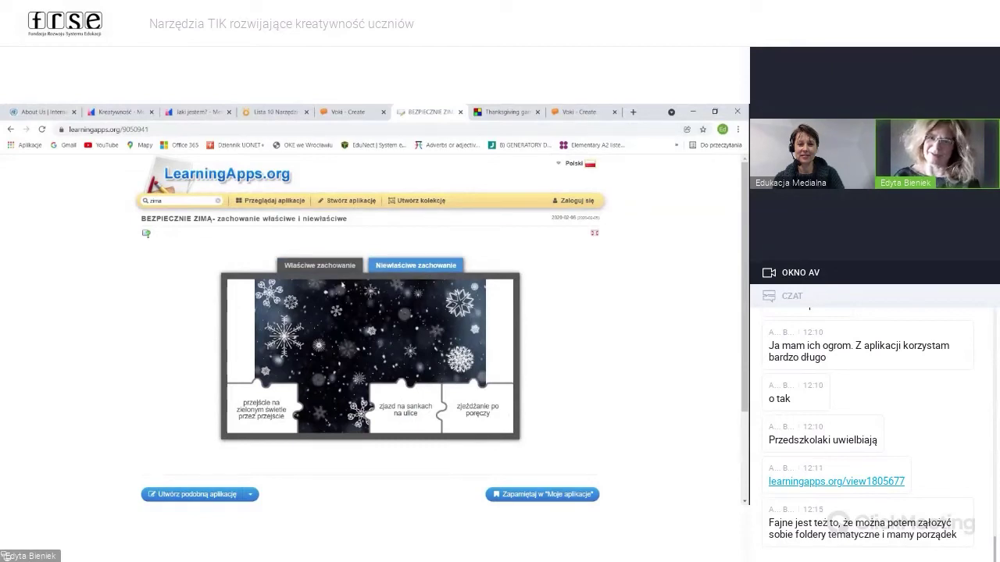
{"action": "left_click", "coordinate": [410, 412]}
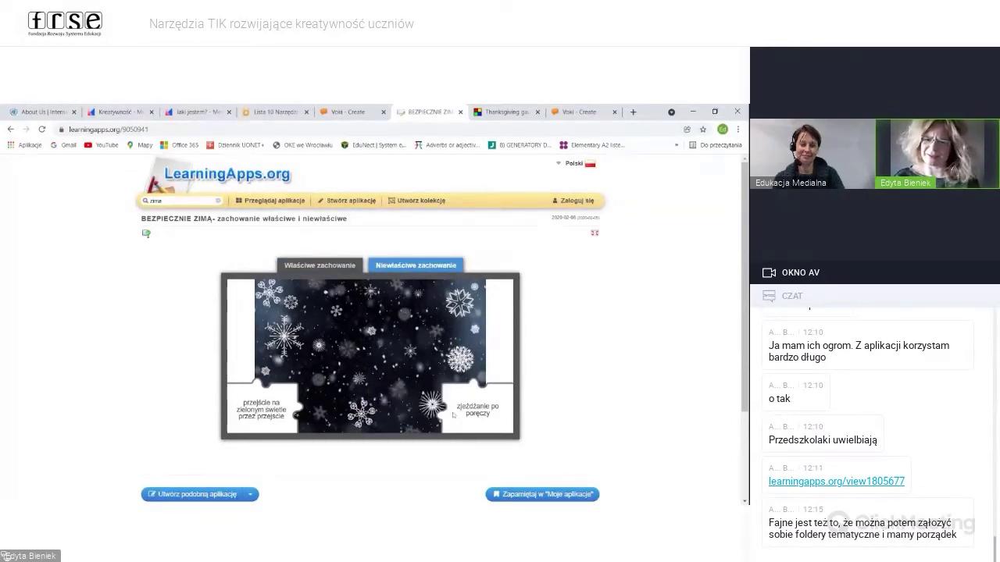
{"action": "left_click", "coordinate": [485, 416]}
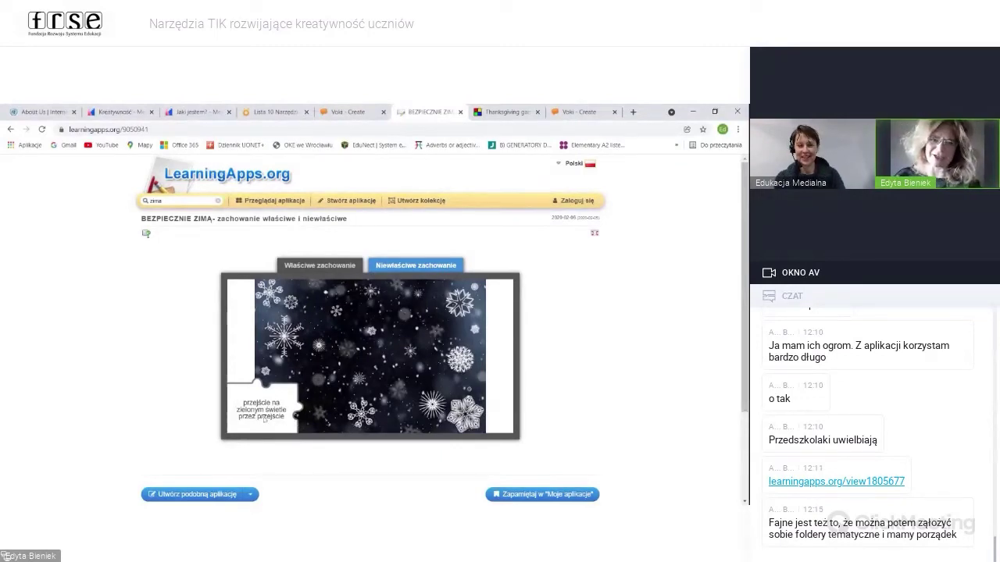
{"action": "left_click", "coordinate": [323, 269]}
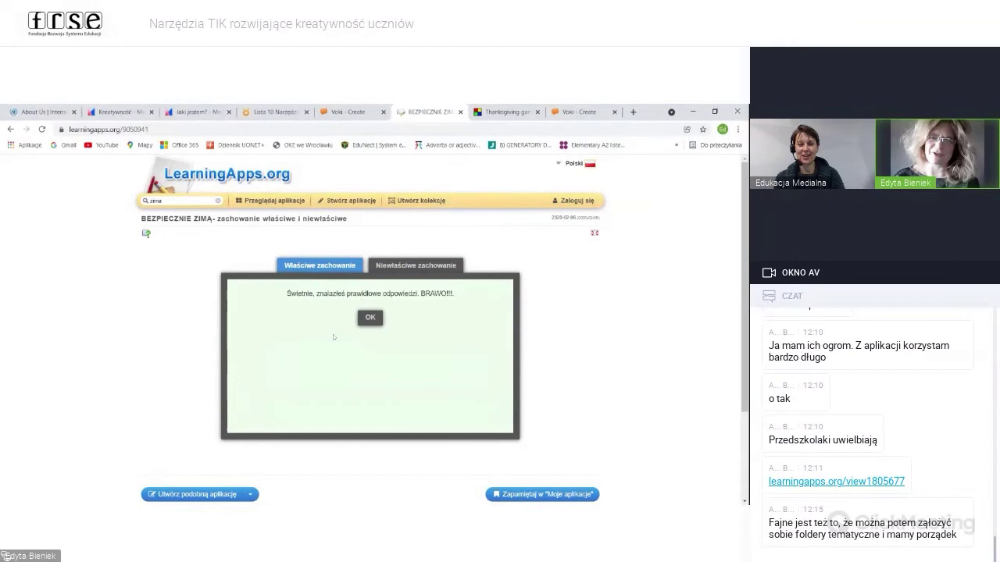
{"action": "left_click", "coordinate": [370, 318]}
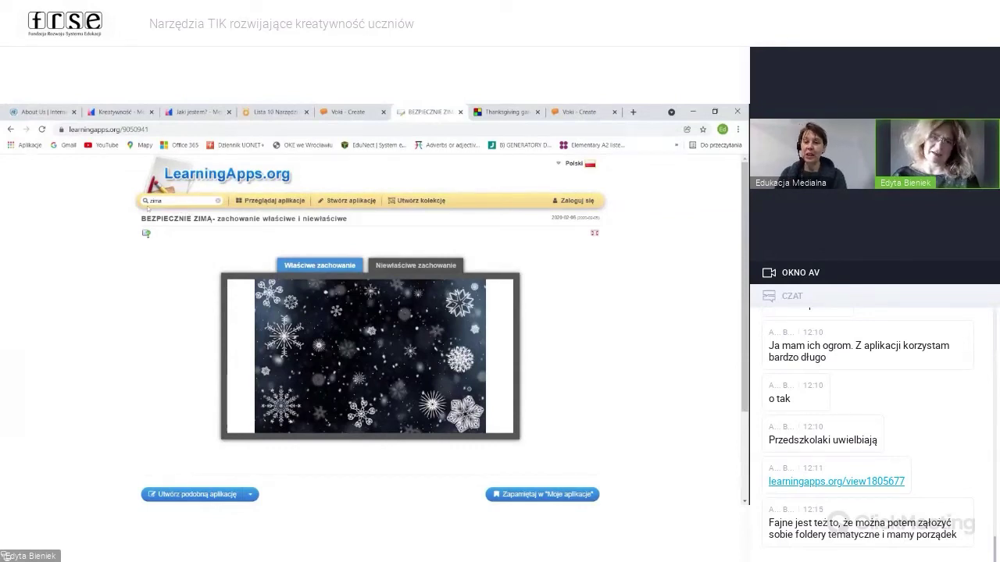
{"action": "scroll", "coordinate": [334, 411], "scroll_direction": "down", "scroll_amount": 1}
{"action": "scroll", "coordinate": [334, 410], "scroll_direction": "down", "scroll_amount": 2}
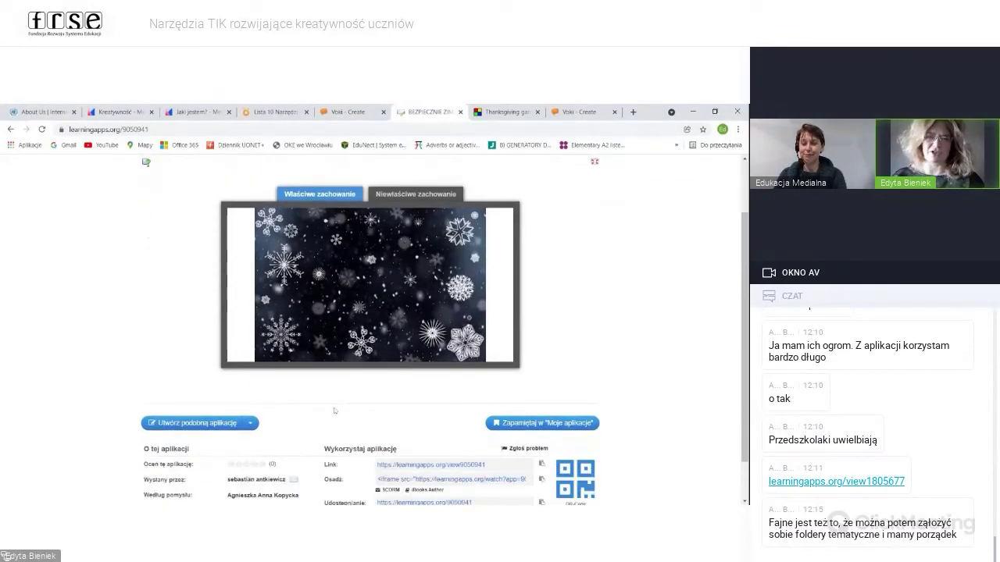
{"action": "scroll", "coordinate": [328, 407], "scroll_direction": "up", "scroll_amount": 2}
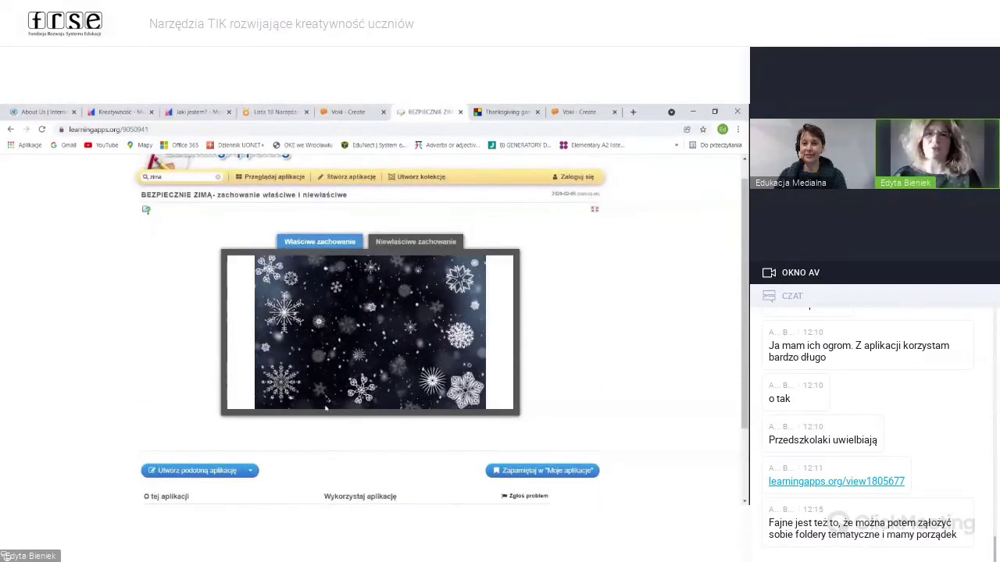
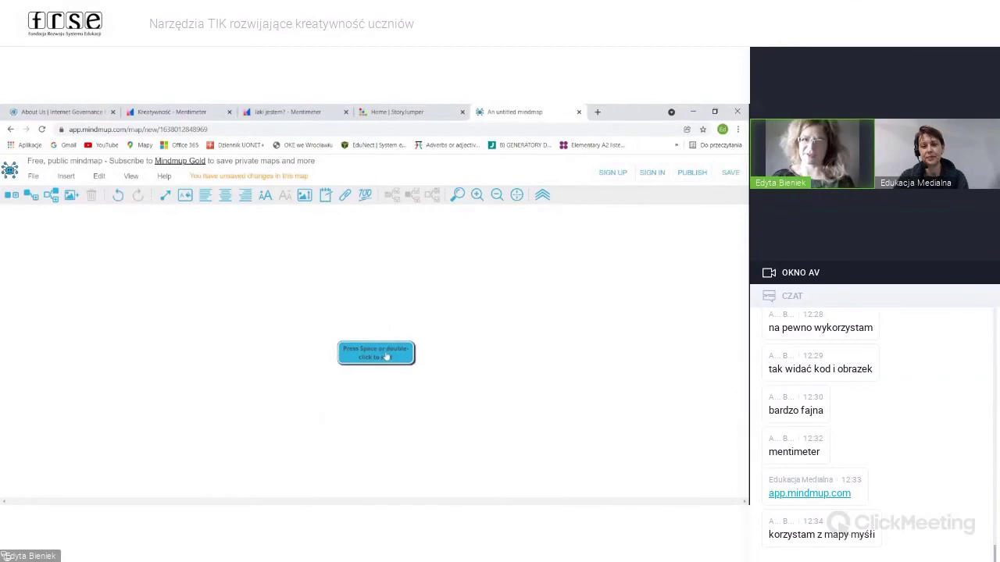
Step: In the new MindMup map, name the central node "zima" and add a child node "ptaki" to it
{"action": "double_click", "coordinate": [392, 362]}
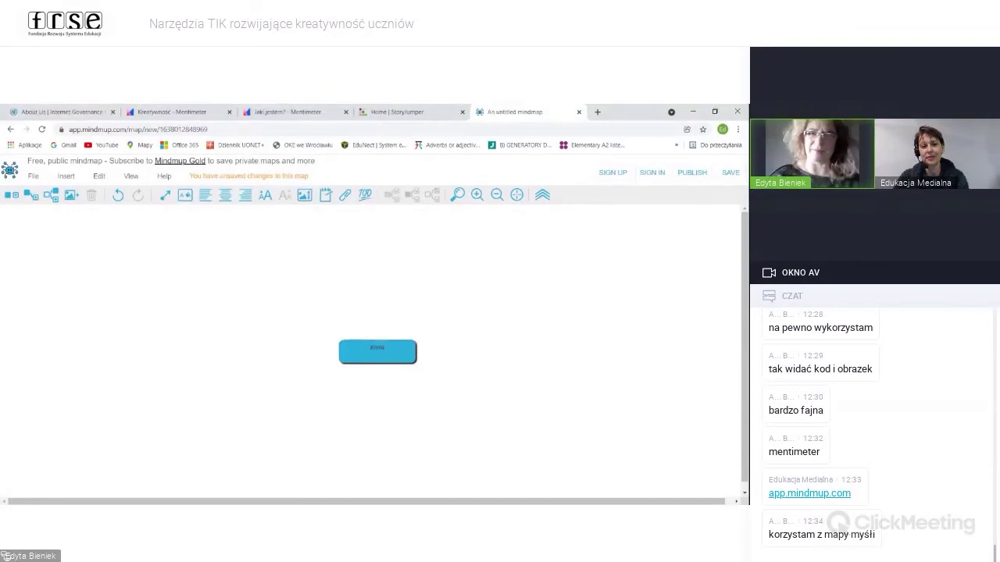
{"action": "key", "text": "Return"}
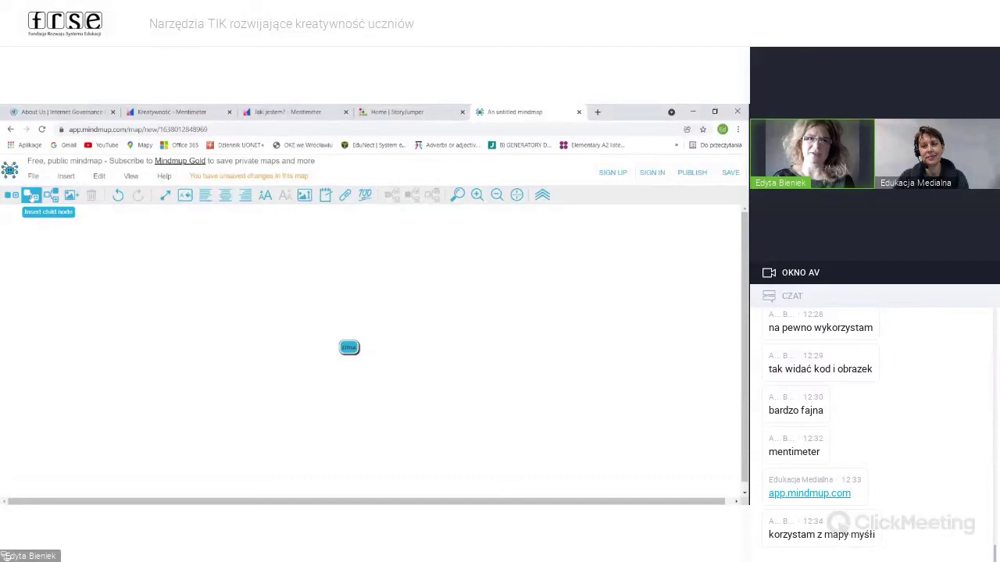
{"action": "left_click", "coordinate": [31, 196]}
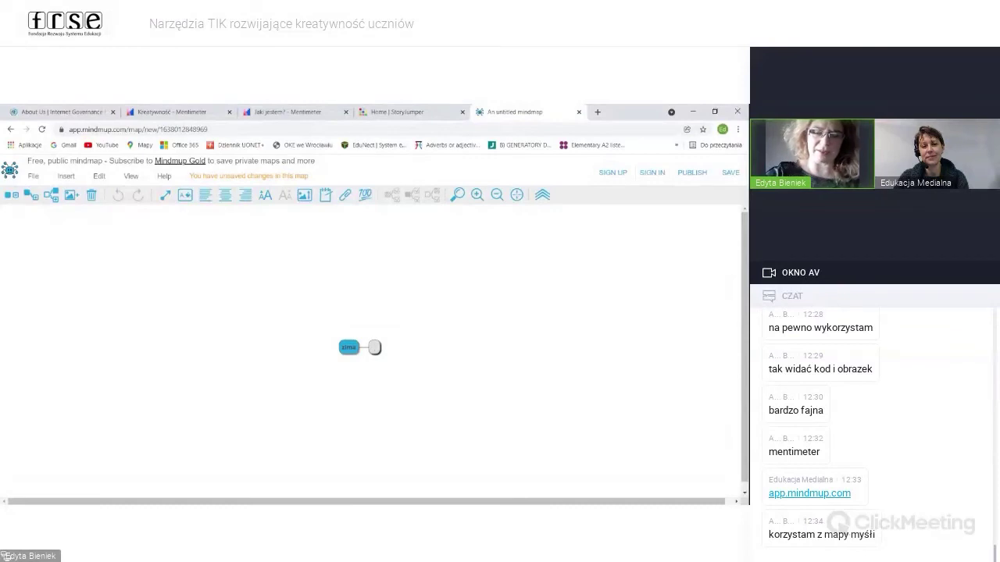
{"action": "type", "text": "ptaki"}
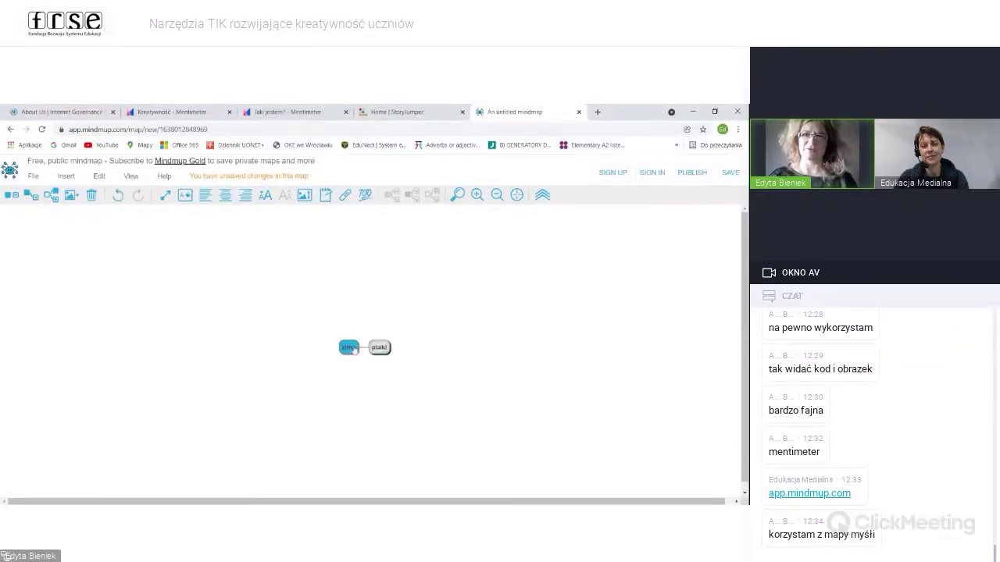
Step: Add two more child nodes, "aktywność" and "ubrania", to the central "zima" node
{"action": "left_click", "coordinate": [31, 195]}
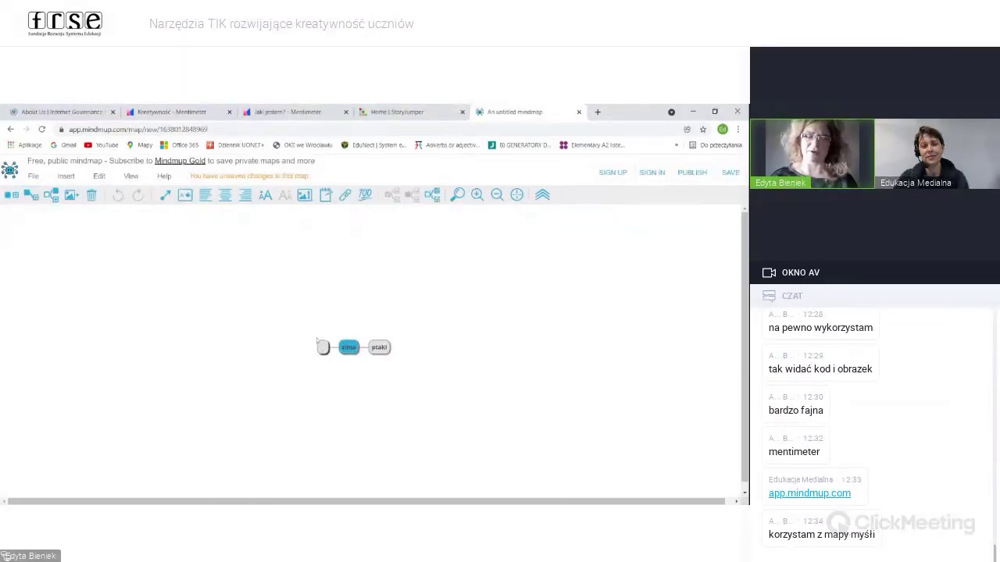
{"action": "type", "text": "aktywnoś"}
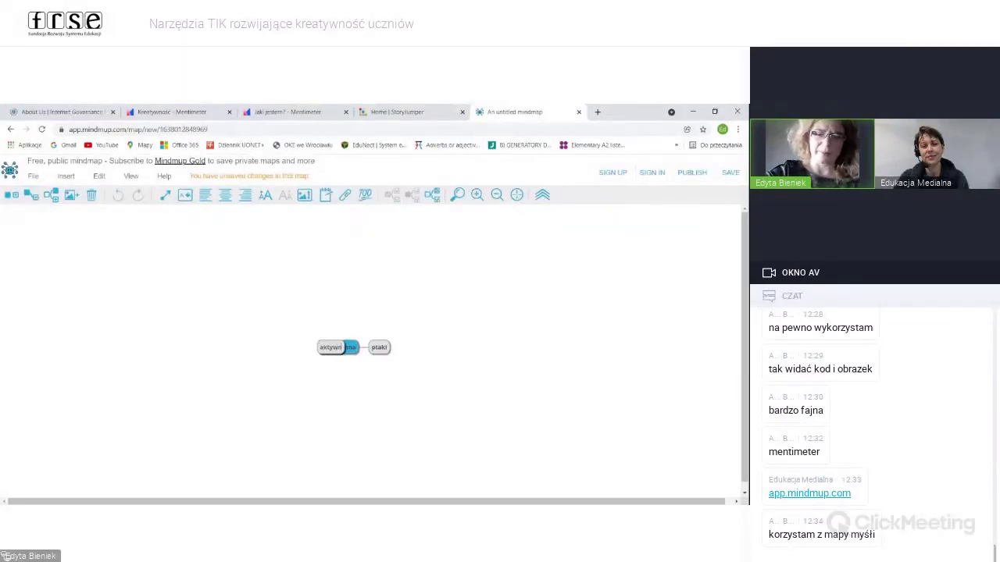
{"action": "type", "text": "ć"}
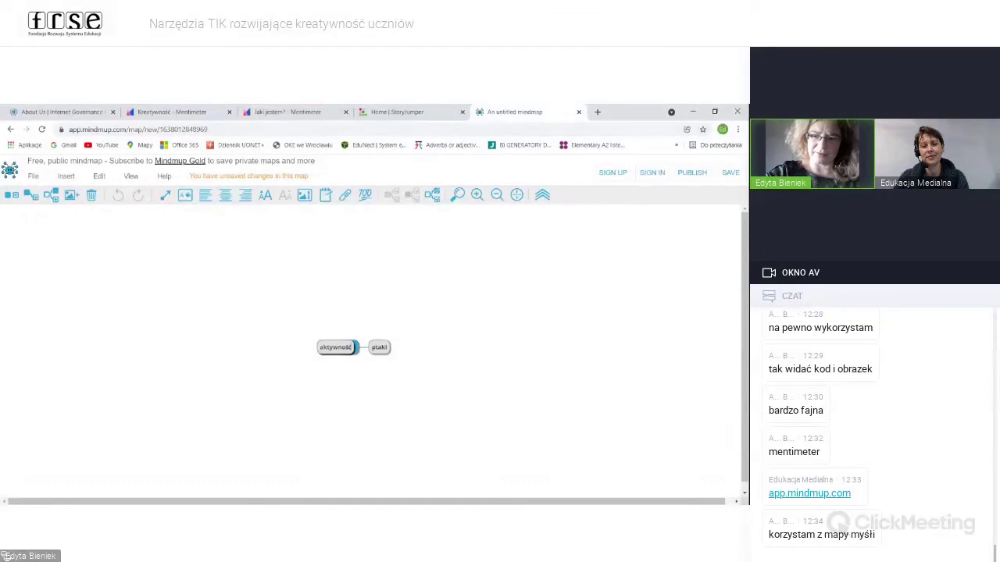
{"action": "key", "text": "shift+Tab"}
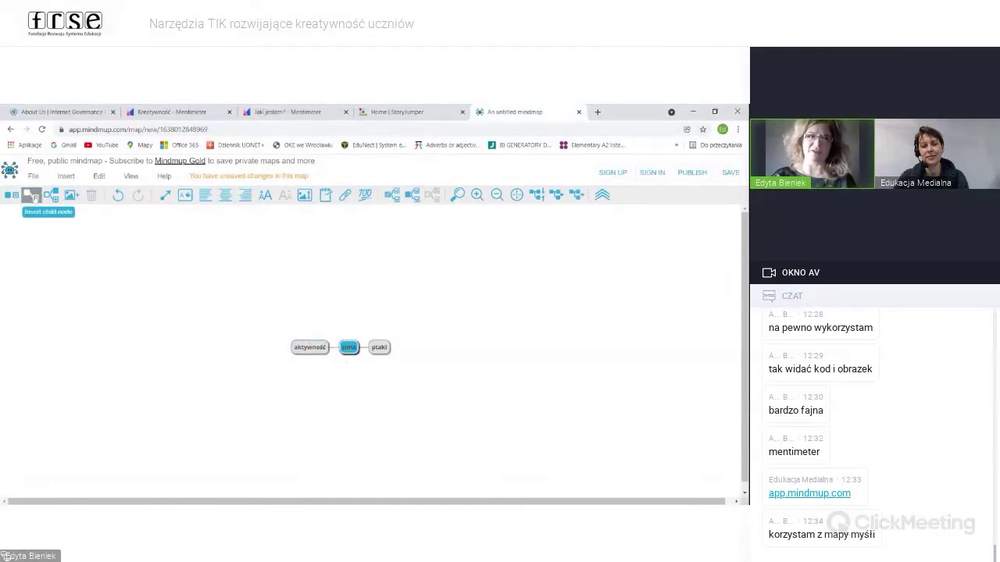
{"action": "left_click", "coordinate": [34, 197]}
{"action": "type", "text": "ubrania"}
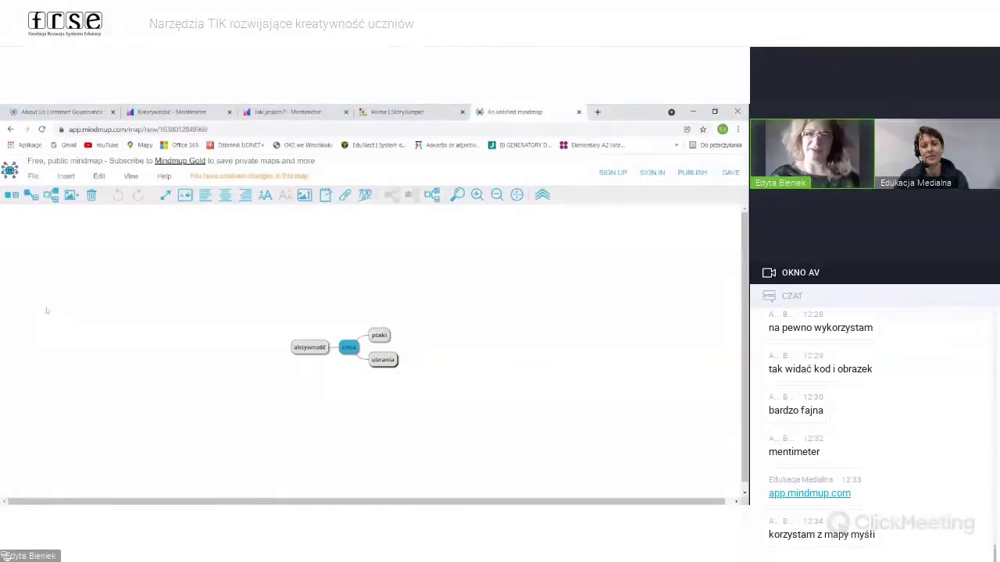
Step: Add a child node "pogoda" to the central "zima" node
{"action": "double_click", "coordinate": [349, 348]}
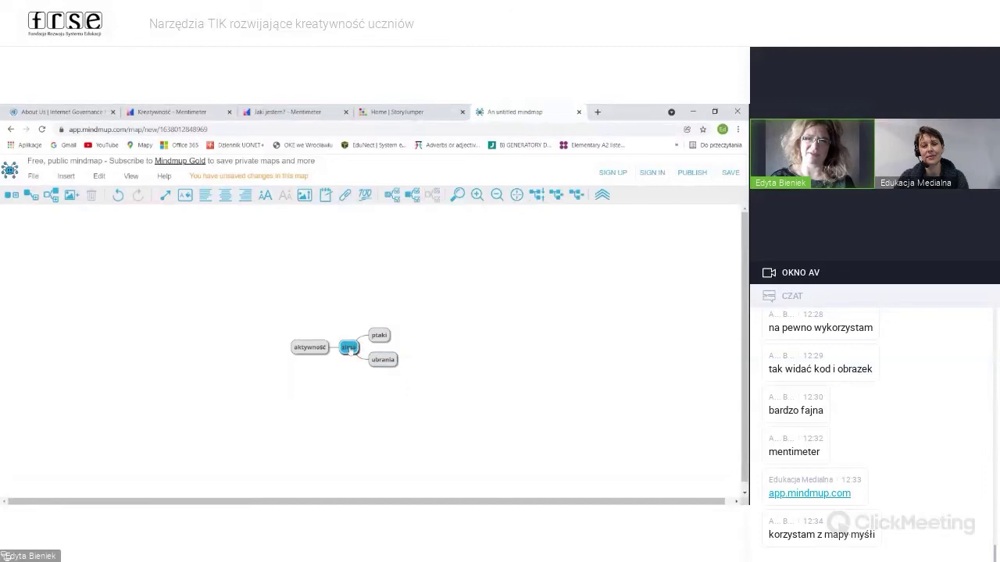
{"action": "left_click", "coordinate": [32, 195]}
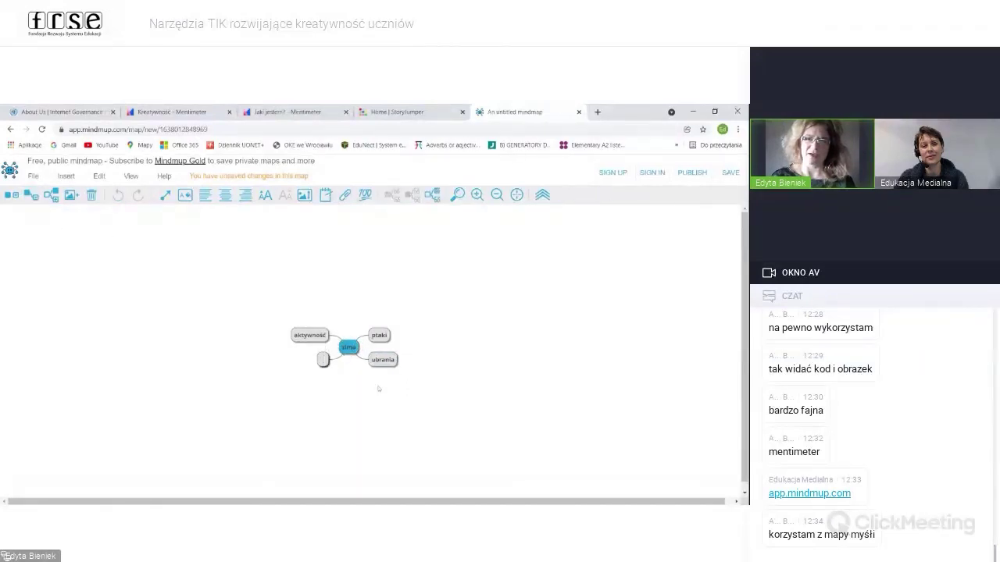
{"action": "type", "text": "ja"}
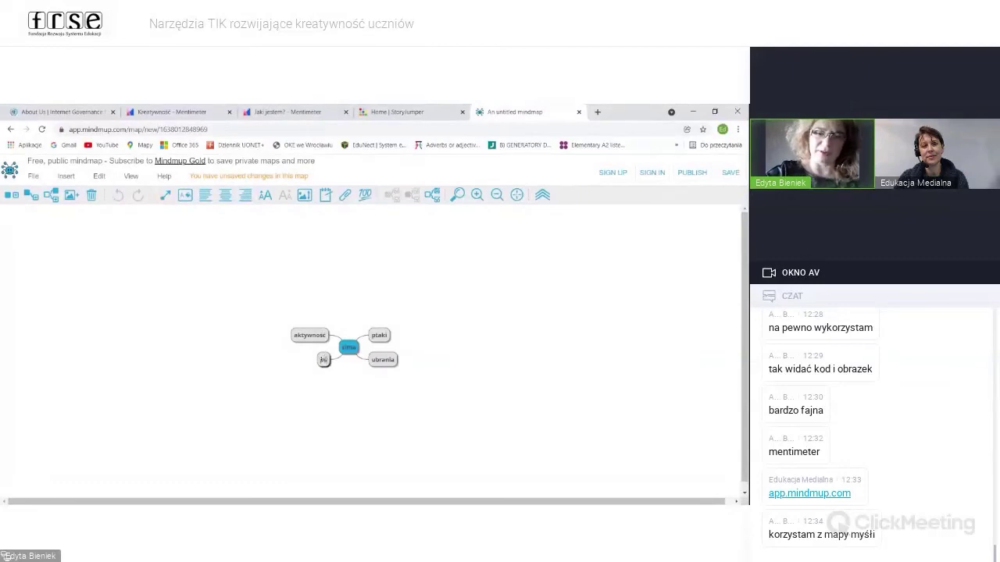
{"action": "type", "text": "goda"}
{"action": "key", "text": "Return"}
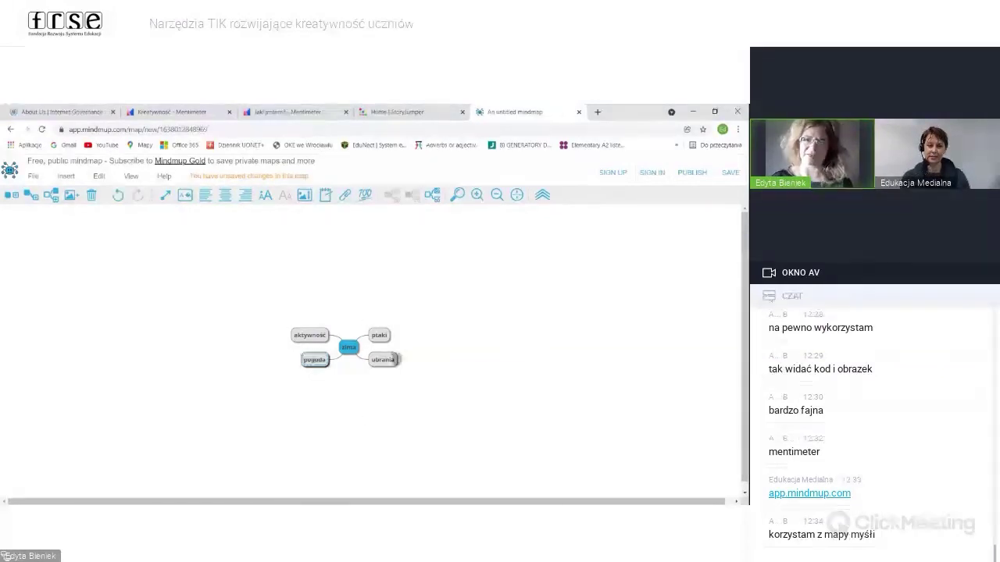
Step: Add two child nodes, "buty zimowe" and "czapka", to the "ubrania" node
{"action": "left_click", "coordinate": [387, 364]}
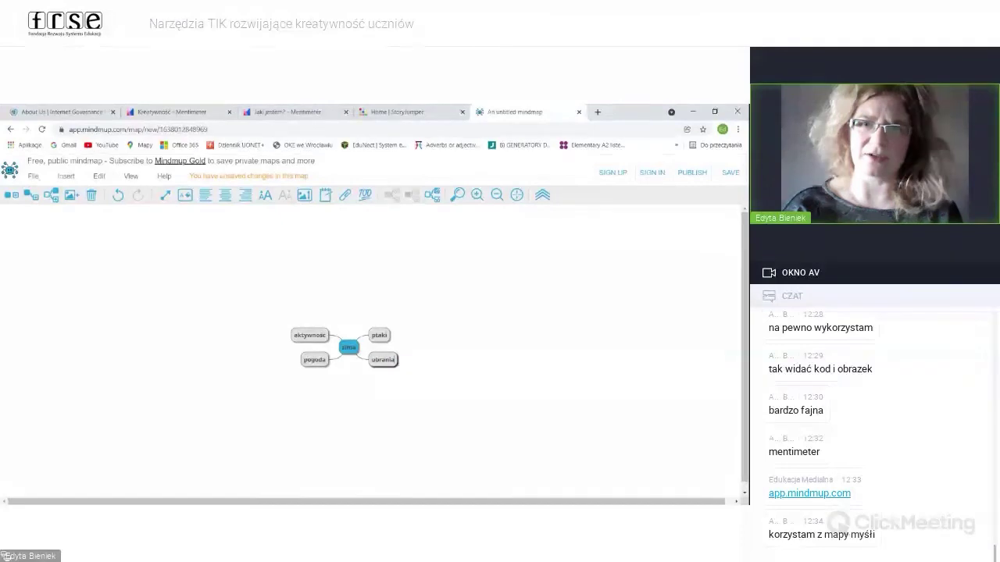
{"action": "left_click", "coordinate": [31, 195]}
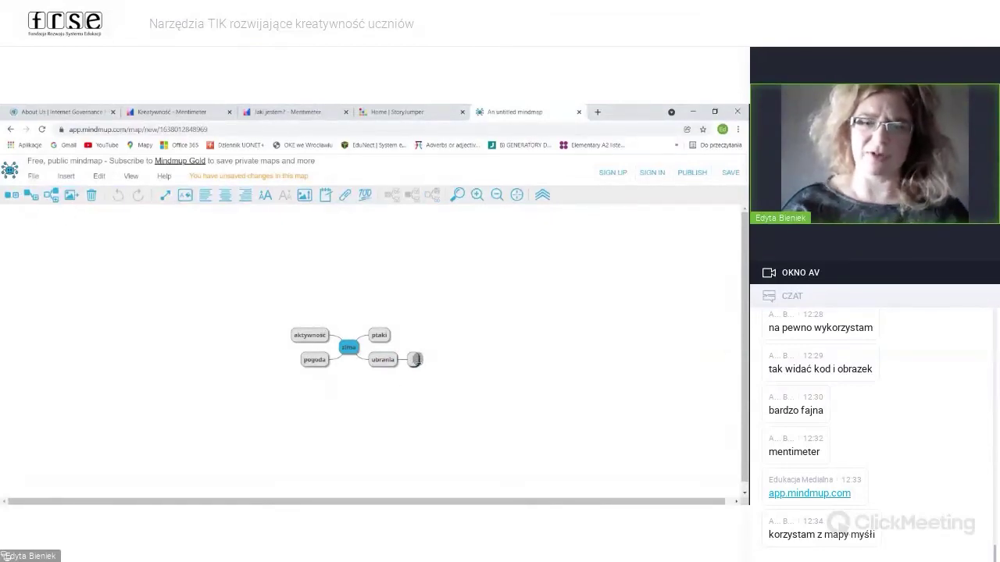
{"action": "type", "text": "buty"}
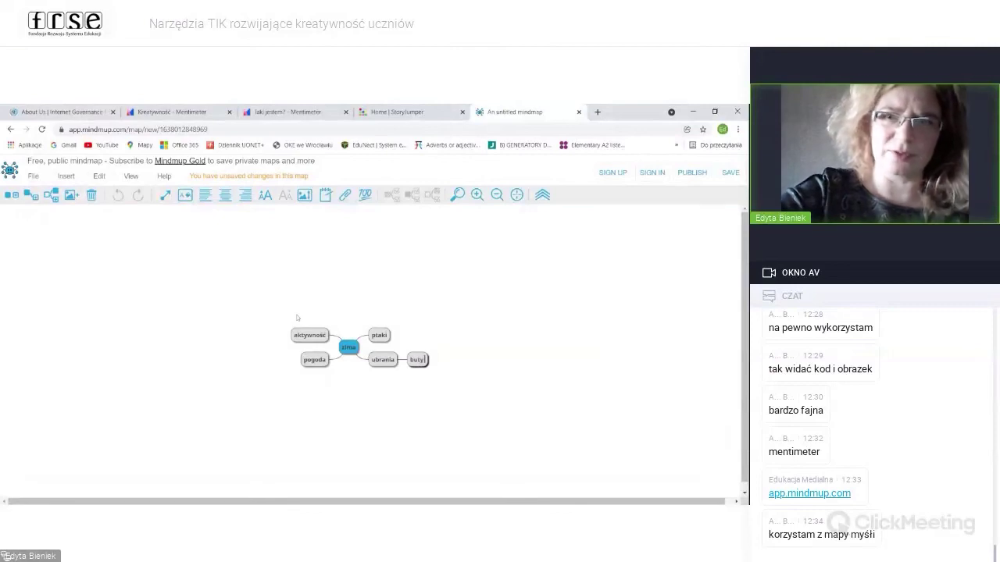
{"action": "type", "text": " zimowe"}
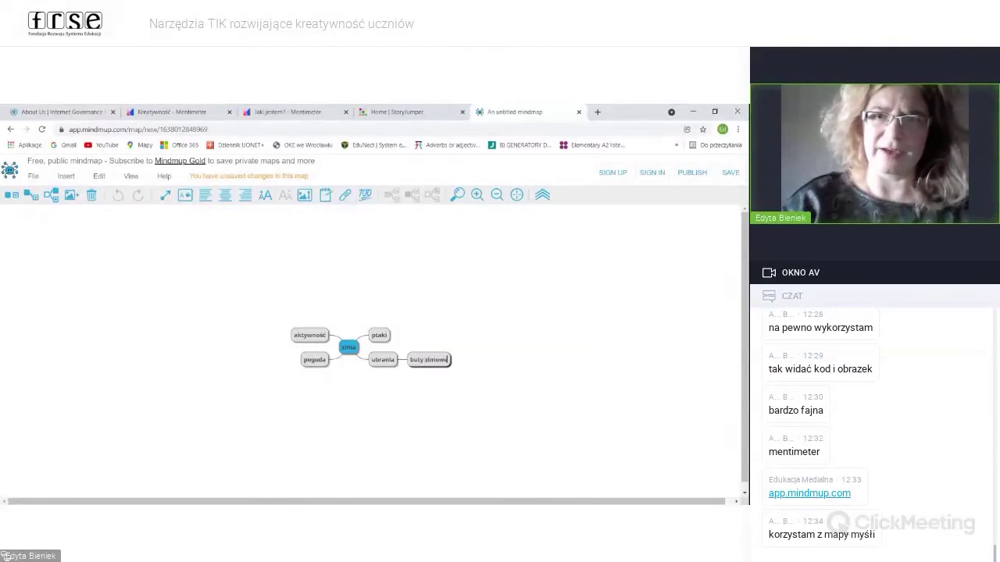
{"action": "left_click", "coordinate": [382, 360]}
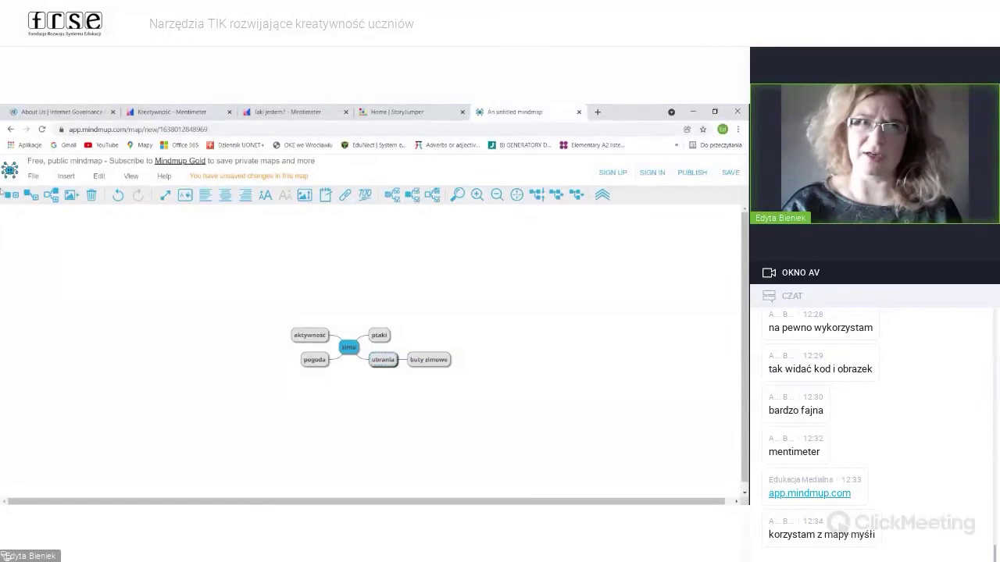
{"action": "left_click", "coordinate": [31, 195]}
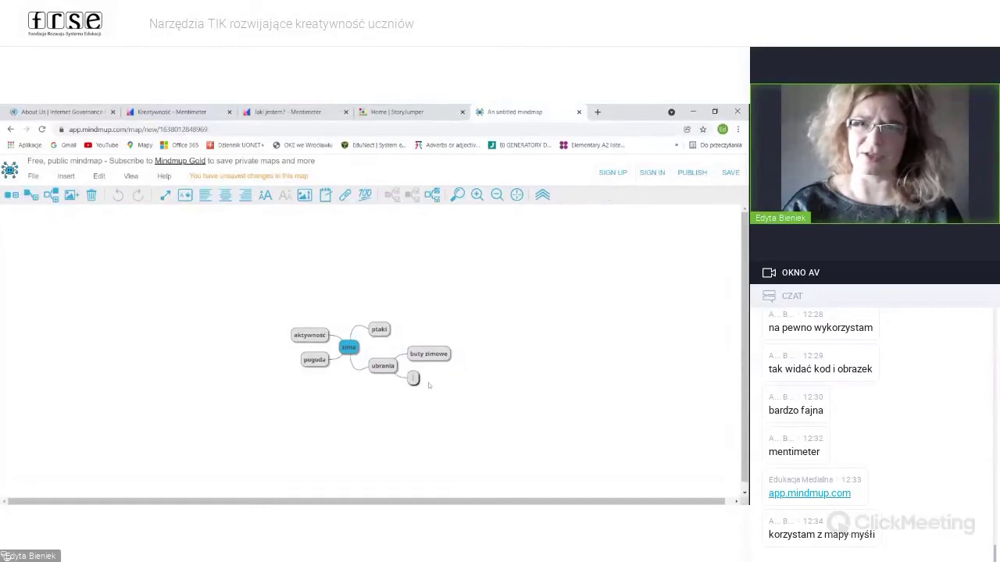
{"action": "type", "text": "czapka"}
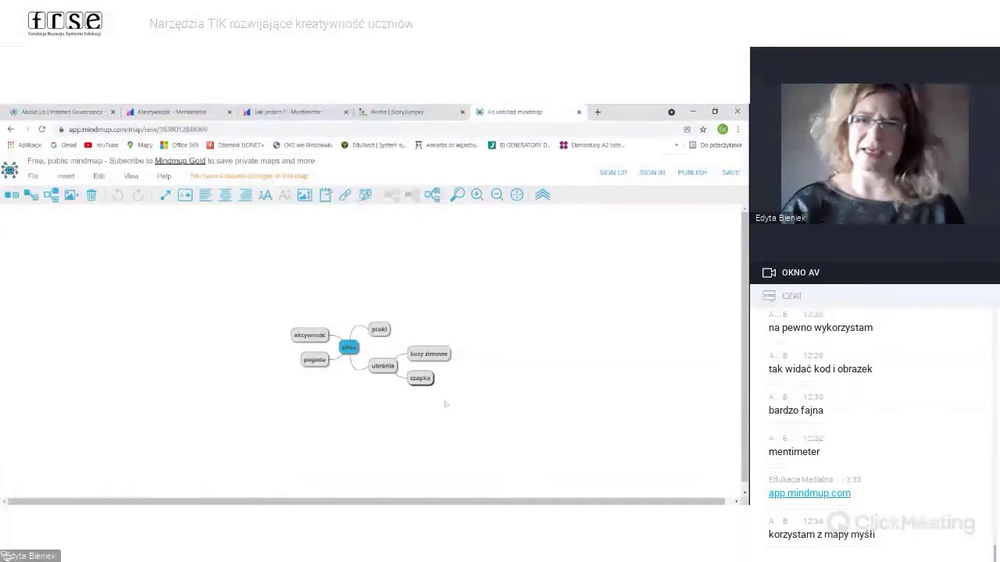
Step: Add a third child node, "kurtka", to the "ubrania" node
{"action": "left_click", "coordinate": [384, 371]}
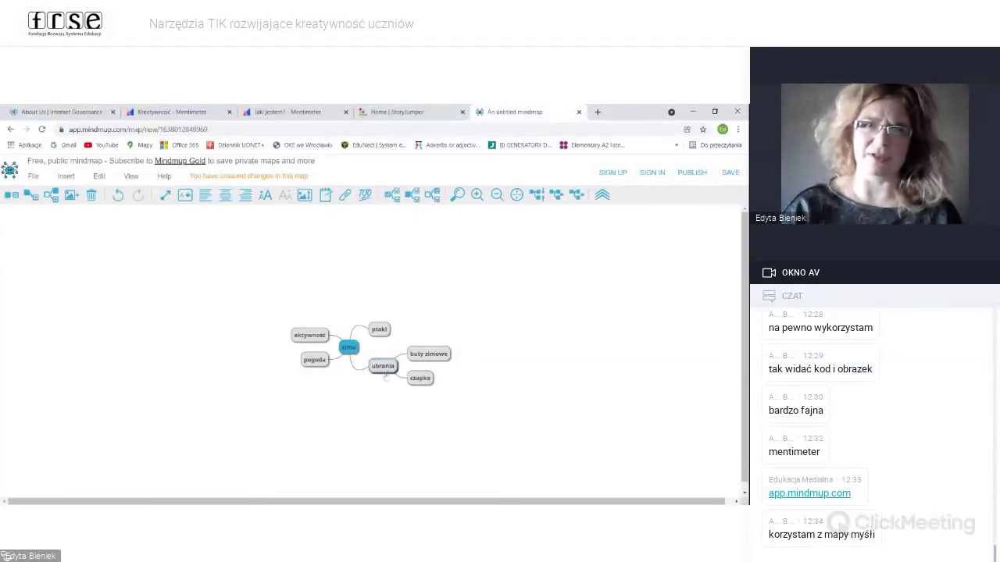
{"action": "left_click", "coordinate": [32, 195]}
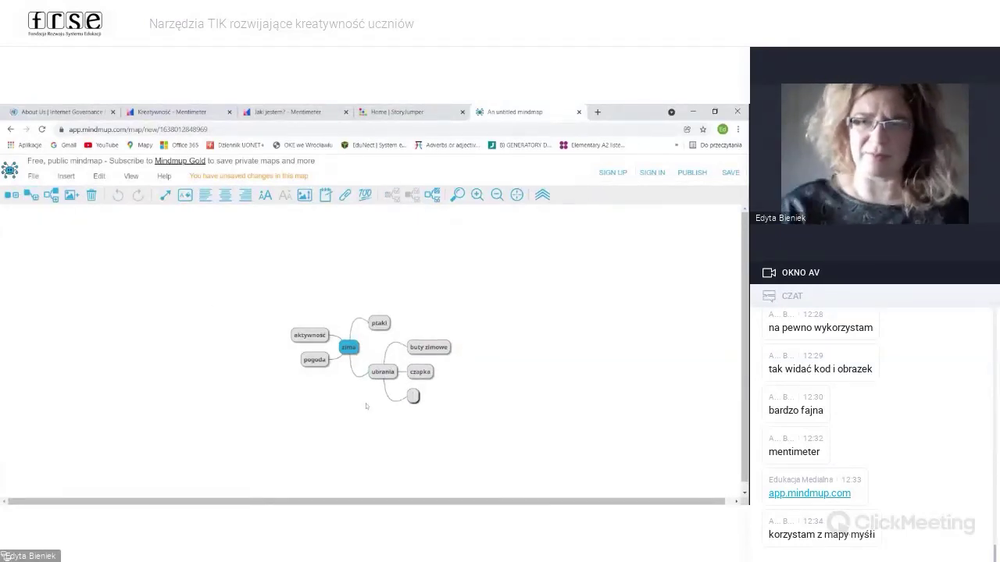
{"action": "type", "text": "ku"}
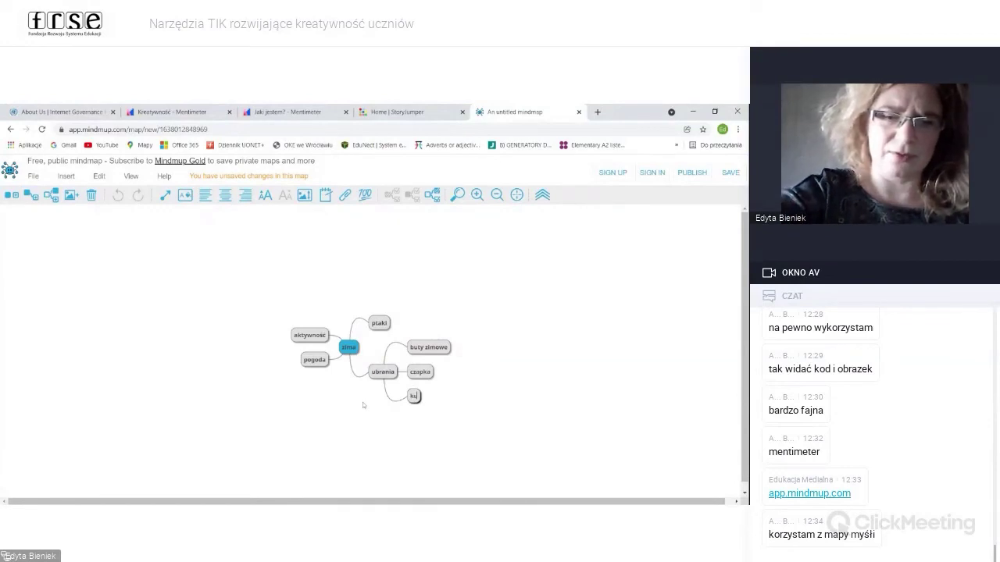
{"action": "type", "text": "rtka"}
{"action": "key", "text": "Return"}
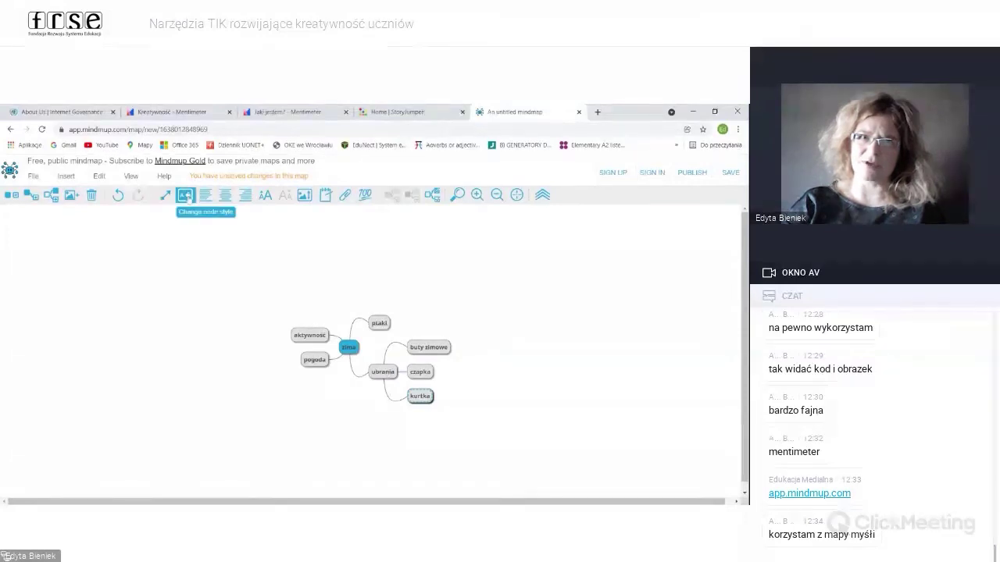
Step: Change the node style of "ubrania" to a bright cyan background
{"action": "left_click", "coordinate": [185, 195]}
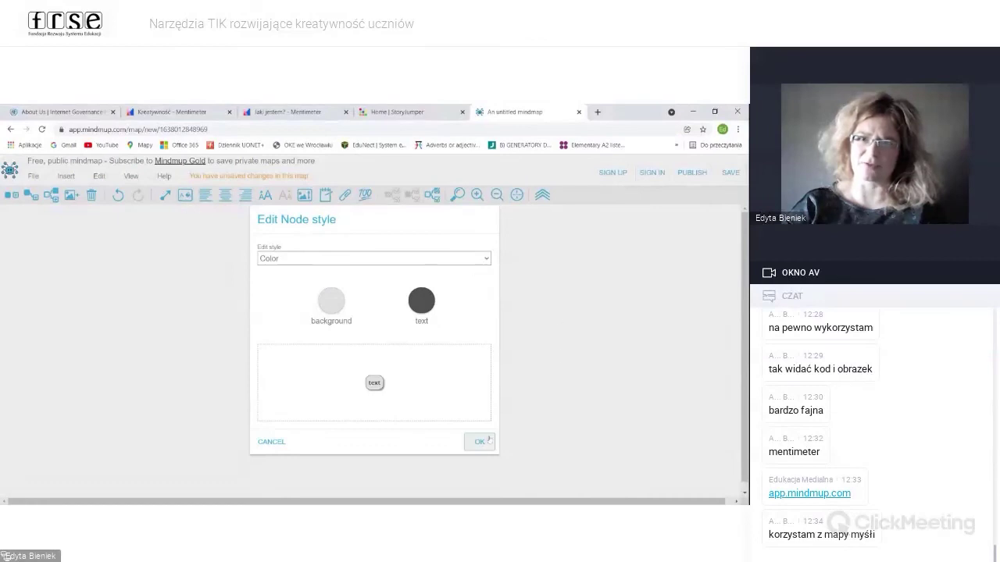
{"action": "left_click", "coordinate": [256, 442]}
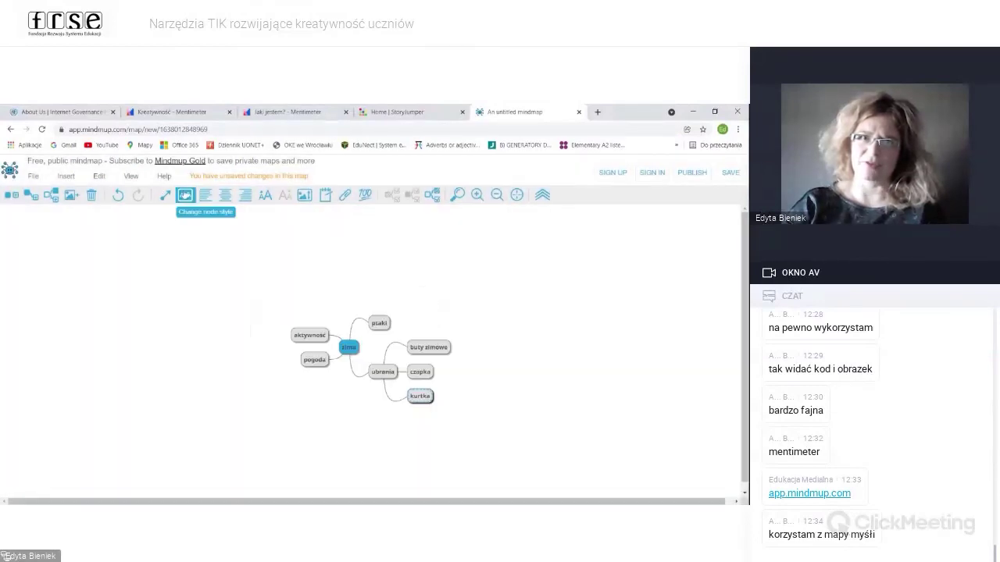
{"action": "left_click", "coordinate": [387, 374]}
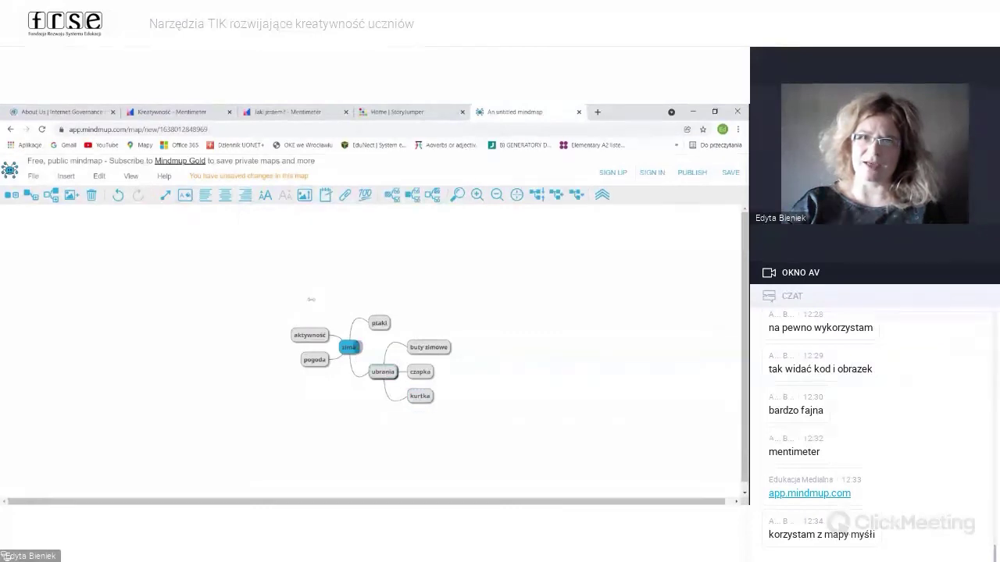
{"action": "left_click", "coordinate": [185, 195]}
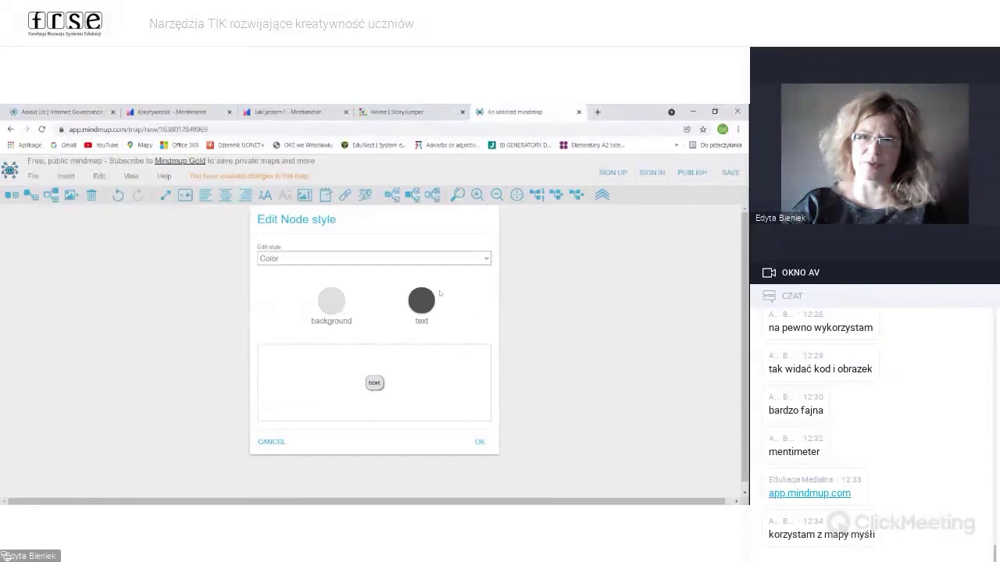
{"action": "left_click", "coordinate": [331, 302]}
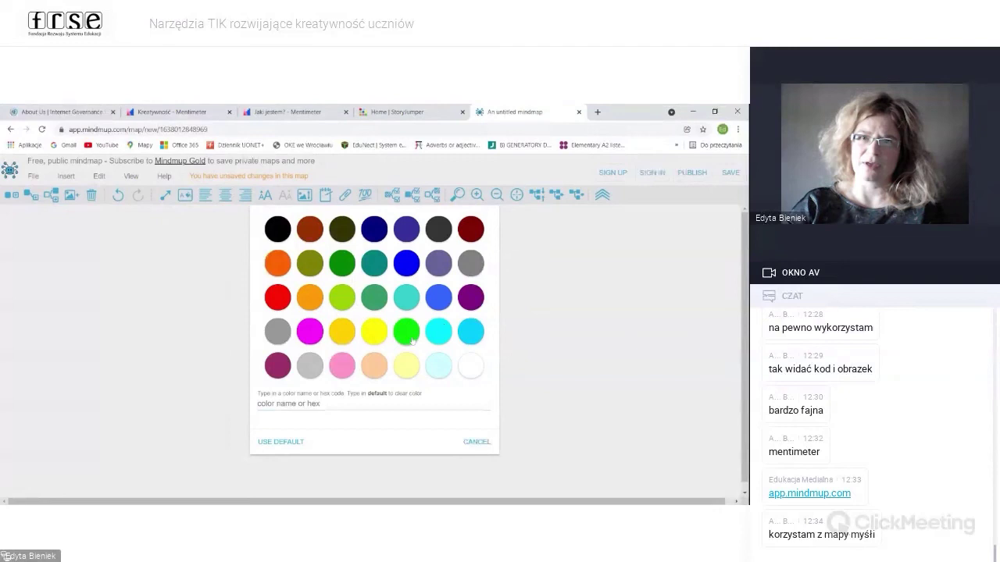
{"action": "left_click", "coordinate": [441, 334]}
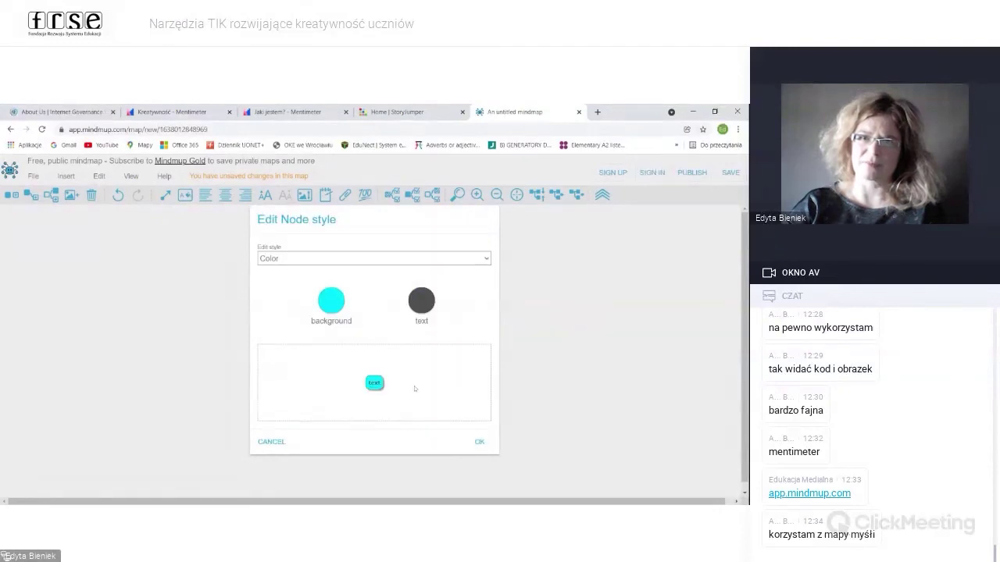
{"action": "left_click", "coordinate": [479, 442]}
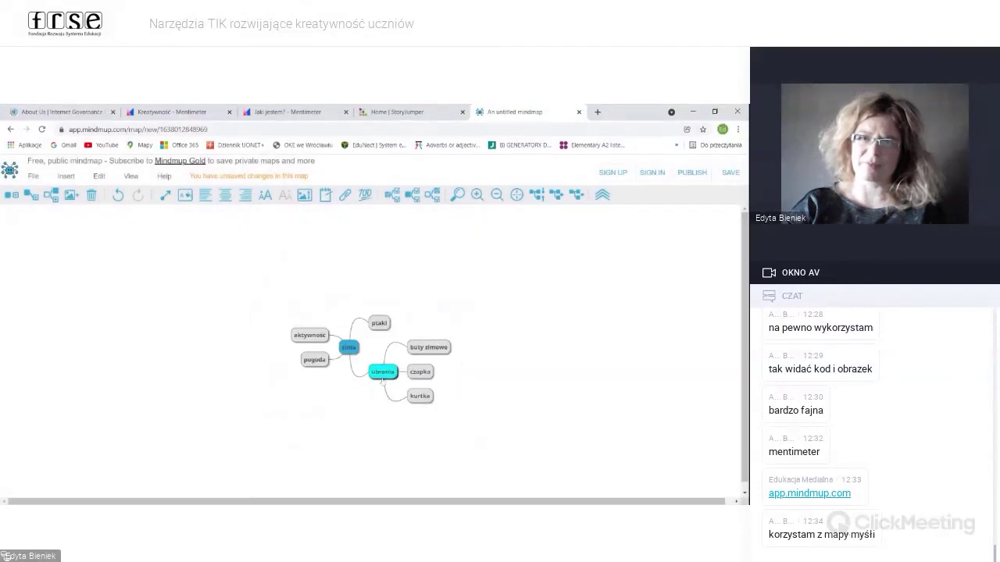
Step: Give the "buty zimowe" node the same bright cyan background as "ubrania"
{"action": "left_click", "coordinate": [421, 349]}
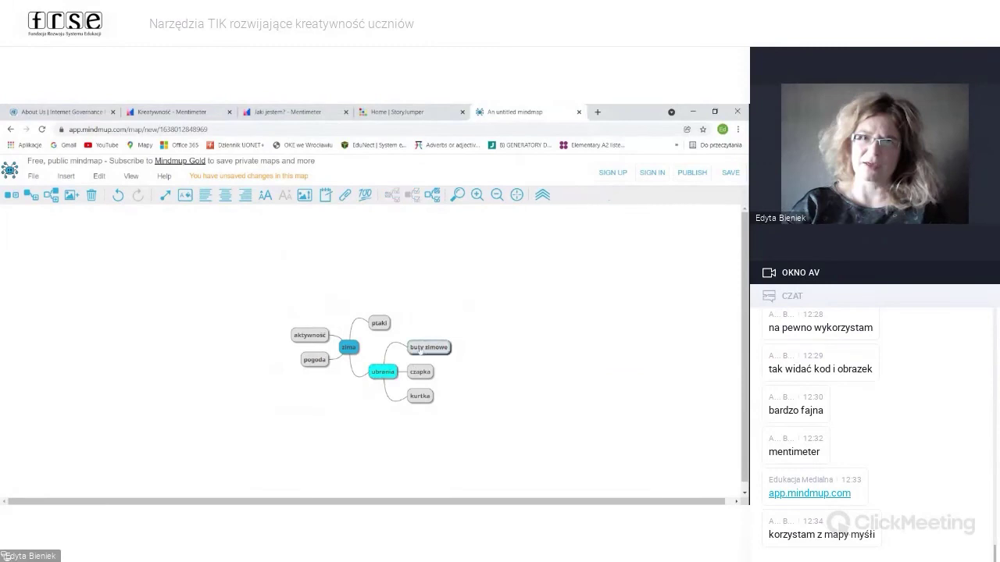
{"action": "left_click", "coordinate": [186, 196]}
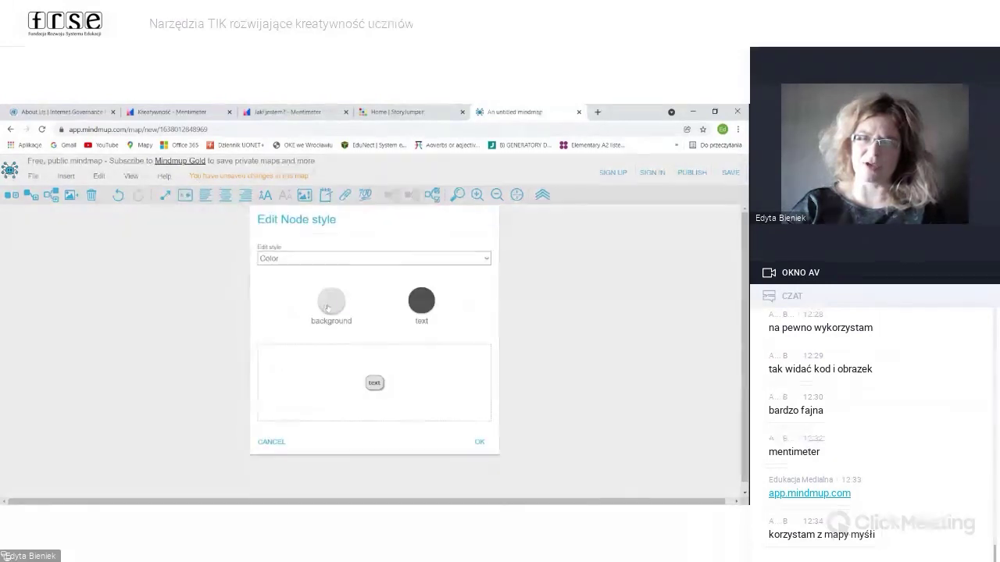
{"action": "left_click", "coordinate": [331, 301]}
{"action": "left_click", "coordinate": [425, 330]}
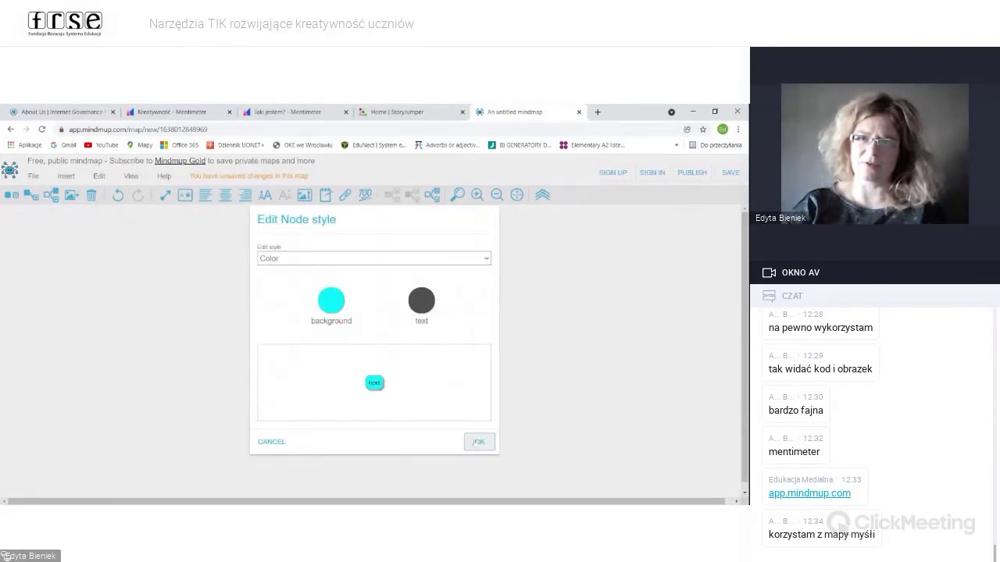
{"action": "left_click", "coordinate": [479, 442]}
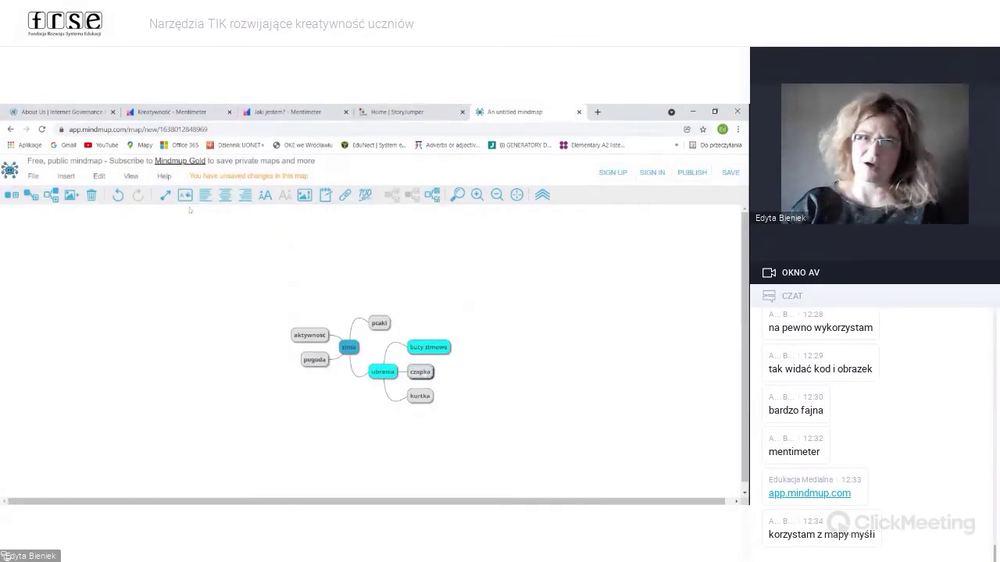
Step: Set the background of the "czapka" and "kurtka" nodes to the same bright cyan
{"action": "left_click", "coordinate": [185, 195]}
{"action": "left_click", "coordinate": [333, 305]}
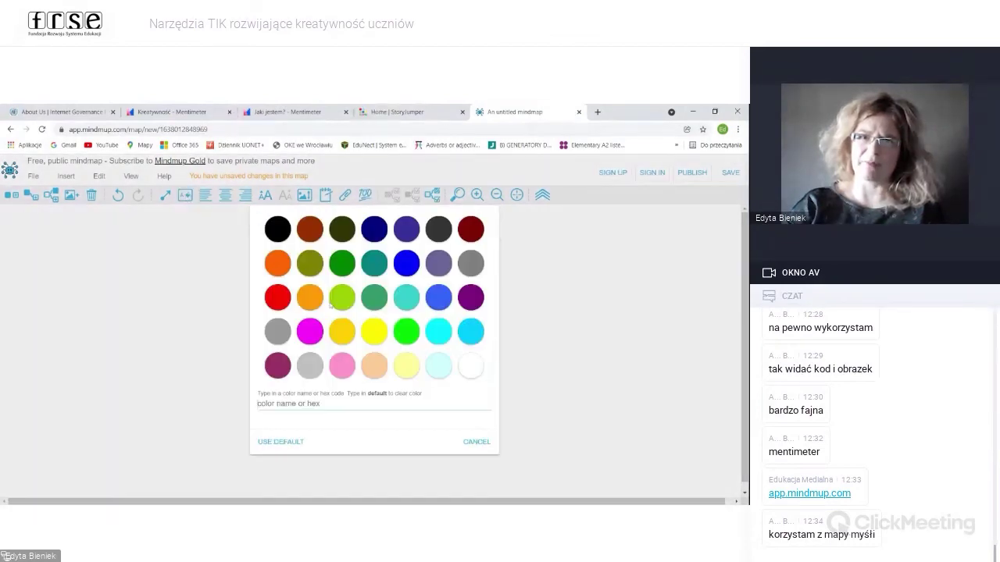
{"action": "left_click", "coordinate": [442, 337]}
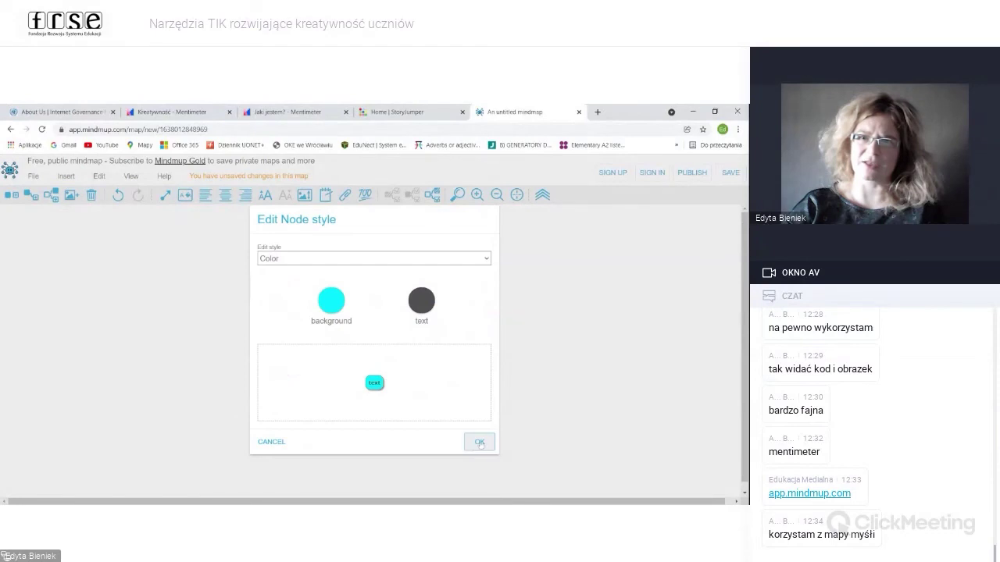
{"action": "left_click", "coordinate": [479, 442]}
{"action": "left_click", "coordinate": [422, 397]}
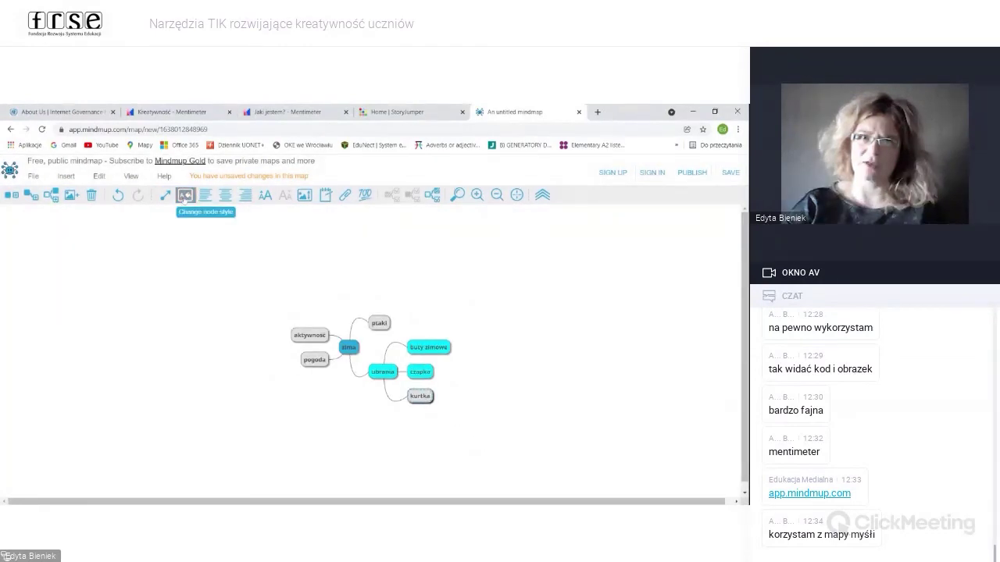
{"action": "left_click", "coordinate": [185, 195]}
{"action": "left_click", "coordinate": [317, 307]}
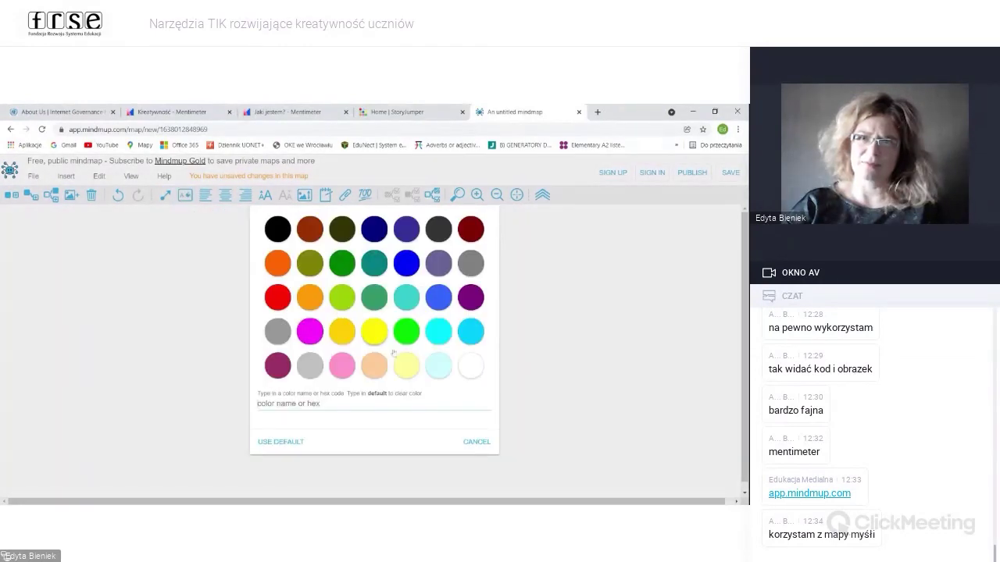
{"action": "left_click", "coordinate": [443, 337]}
{"action": "left_click", "coordinate": [479, 442]}
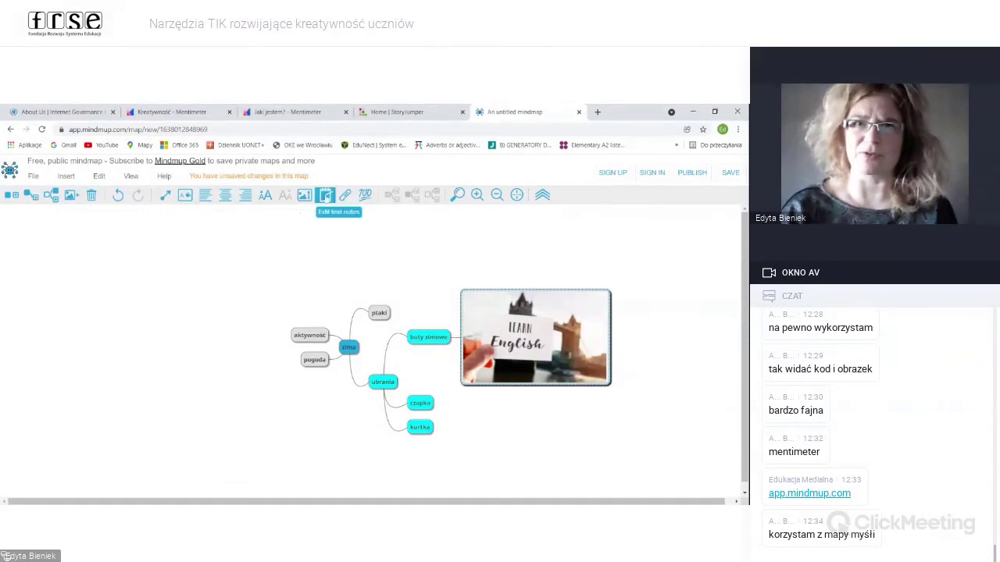
Step: Open the text notes for the "Learn English" image node attached to "buty zimowe"
{"action": "left_click", "coordinate": [325, 197]}
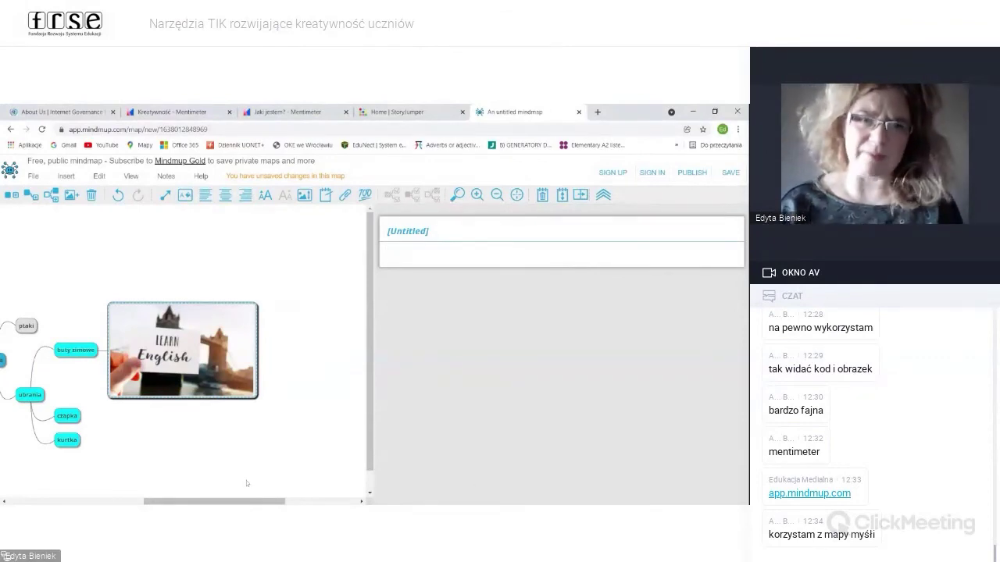
{"action": "left_click_drag", "start_coordinate": [187, 502], "coordinate": [149, 493]}
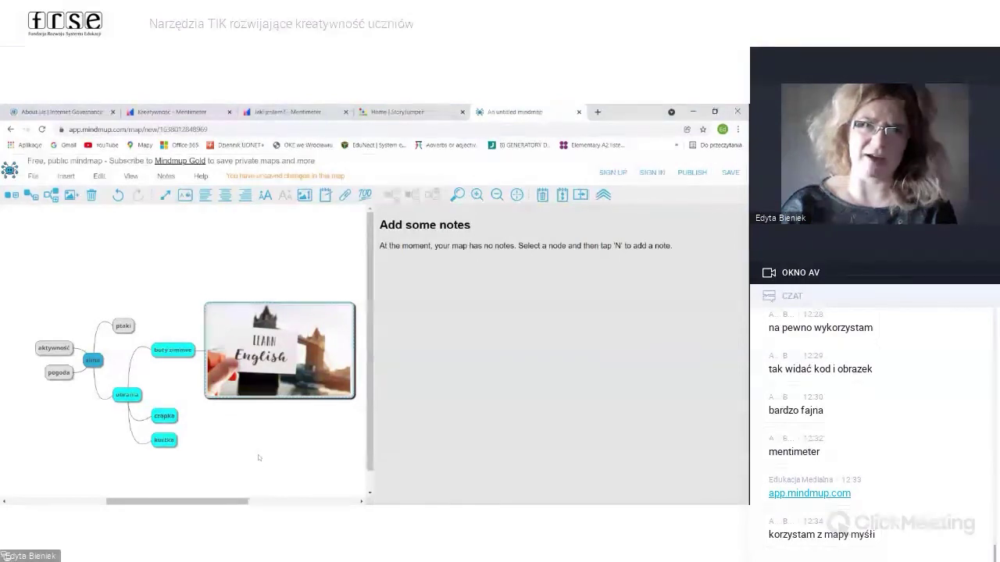
Step: View the confirmation for saving the map as a free public file, and cancel without saving
{"action": "left_click", "coordinate": [730, 173]}
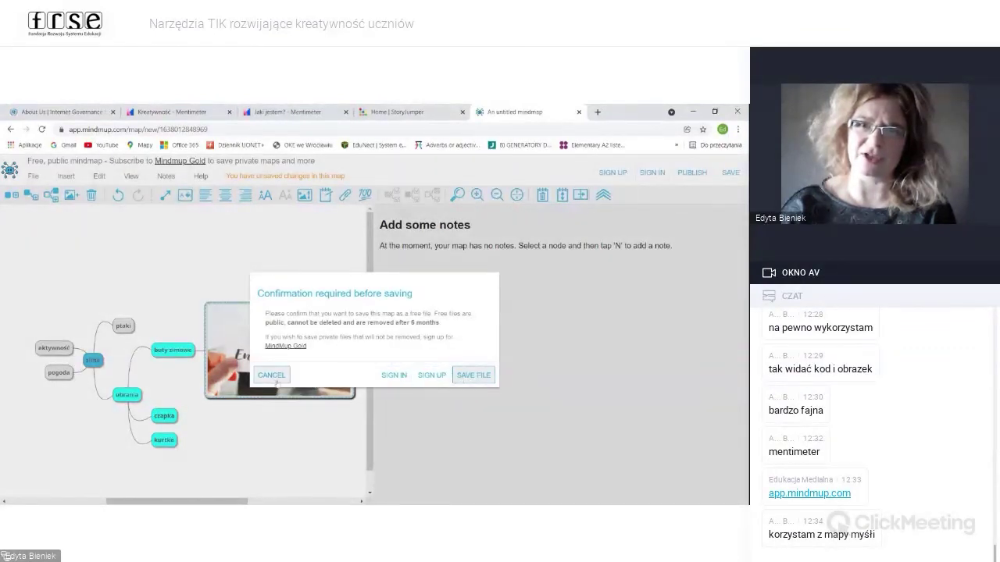
{"action": "left_click", "coordinate": [272, 377]}
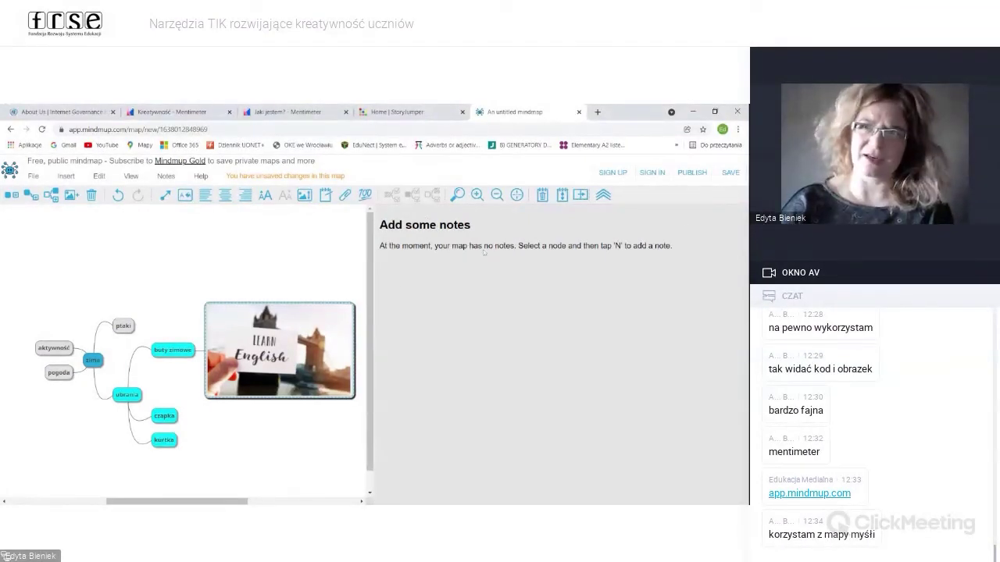
{"action": "left_click", "coordinate": [730, 173]}
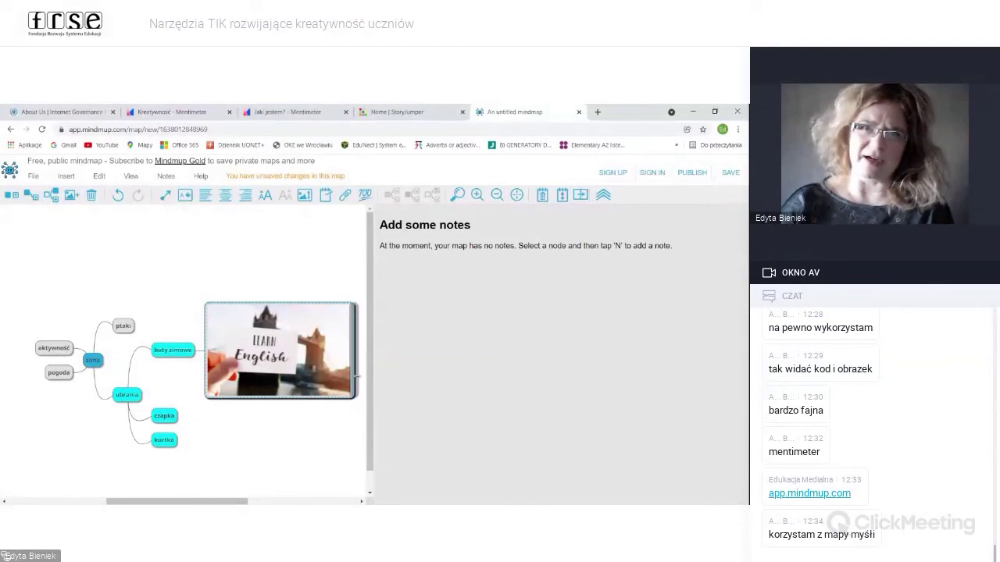
{"action": "left_click_drag", "start_coordinate": [371, 370], "coordinate": [372, 391]}
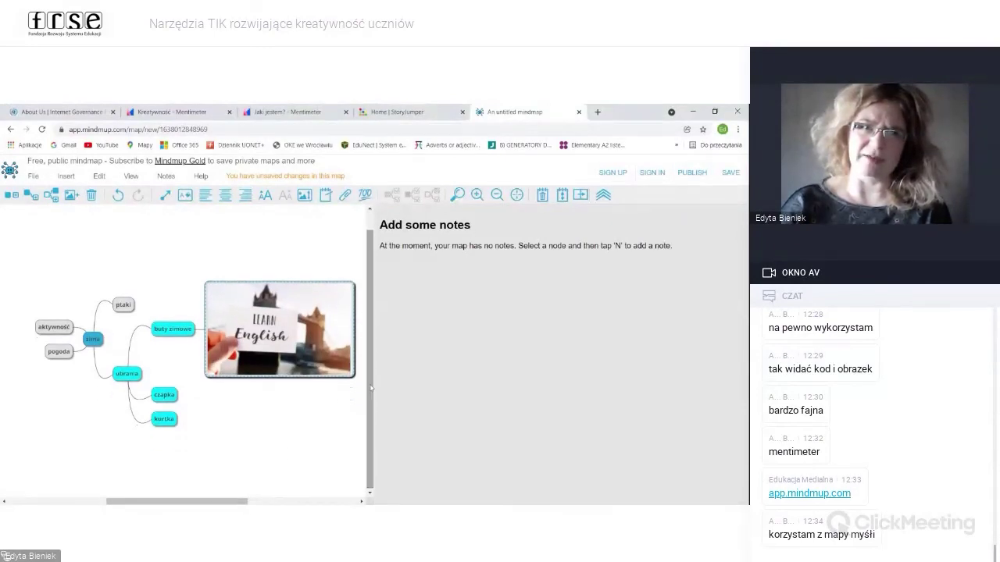